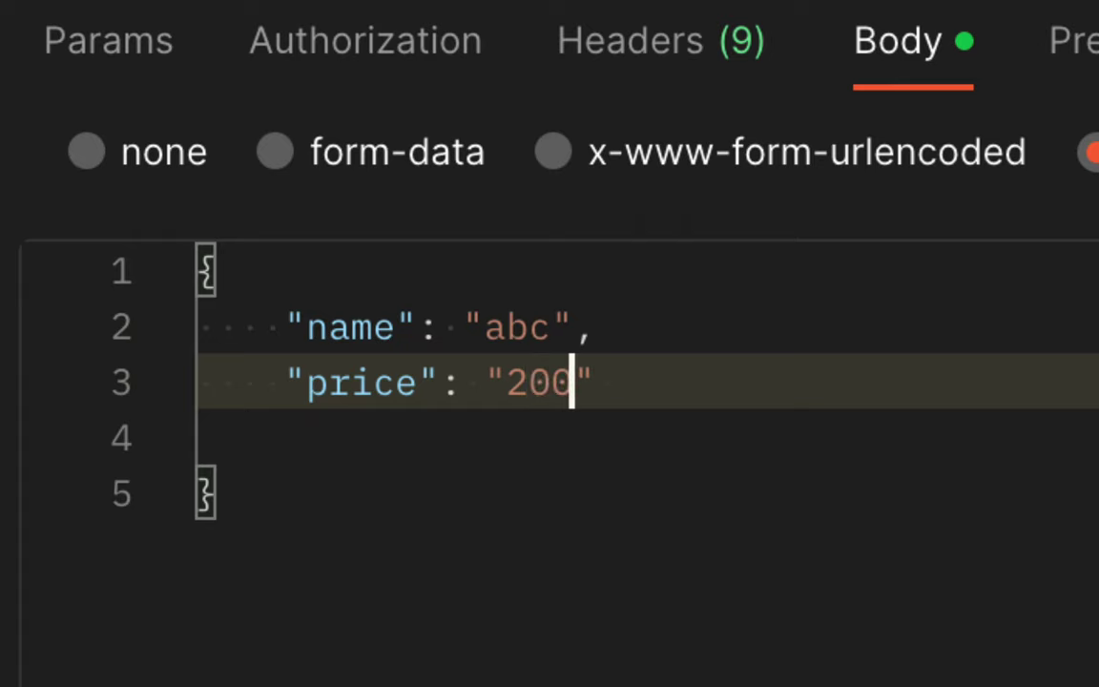
# Step: Add a "description" key with an empty string value below the price in the JSON body
pyautogui.write(',')
pyautogui.press('Return')
pyautogui.press('Up')
pyautogui.press('Down')
pyautogui.write('"')
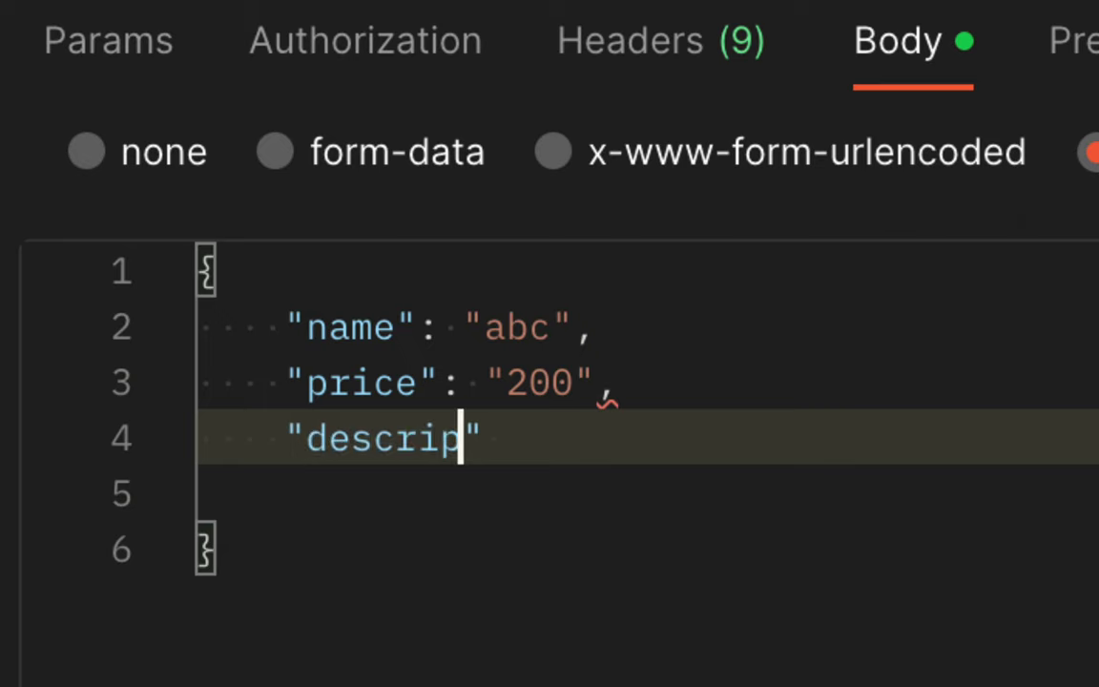
pyautogui.write('description": "')
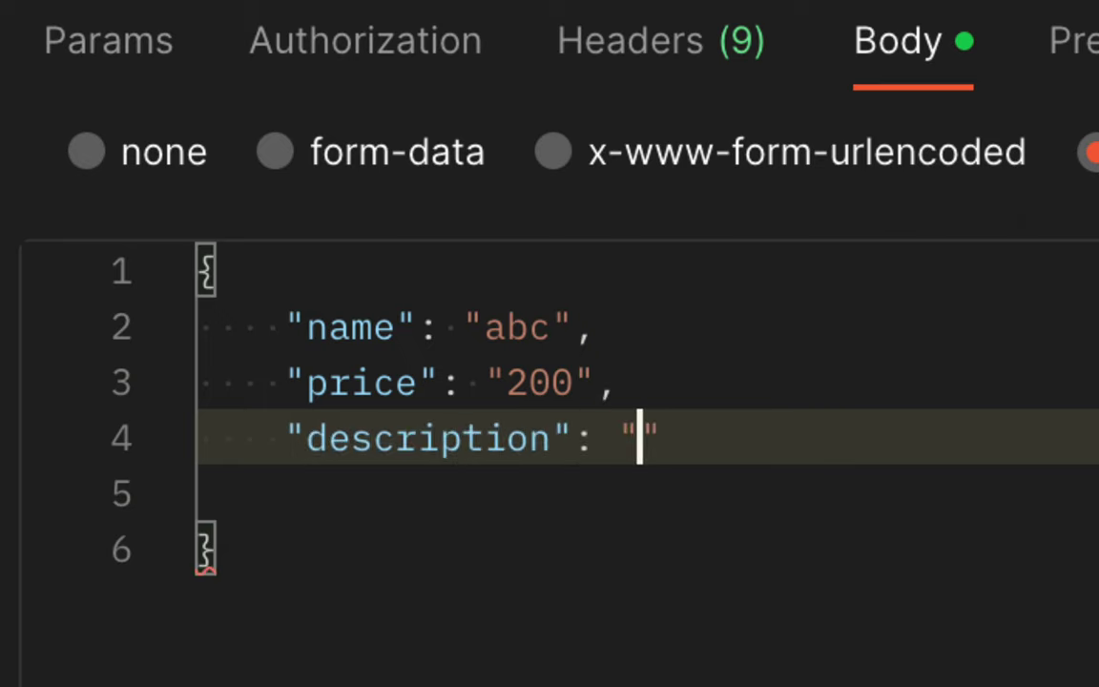
# Step: Remove the quotation marks around the price value so it is the number 200
pyautogui.press('Up')
pyautogui.press('Left')
pyautogui.press('BackSpace')
pyautogui.press('Left')
pyautogui.press('Left')
pyautogui.press('Left')
pyautogui.press('BackSpace')
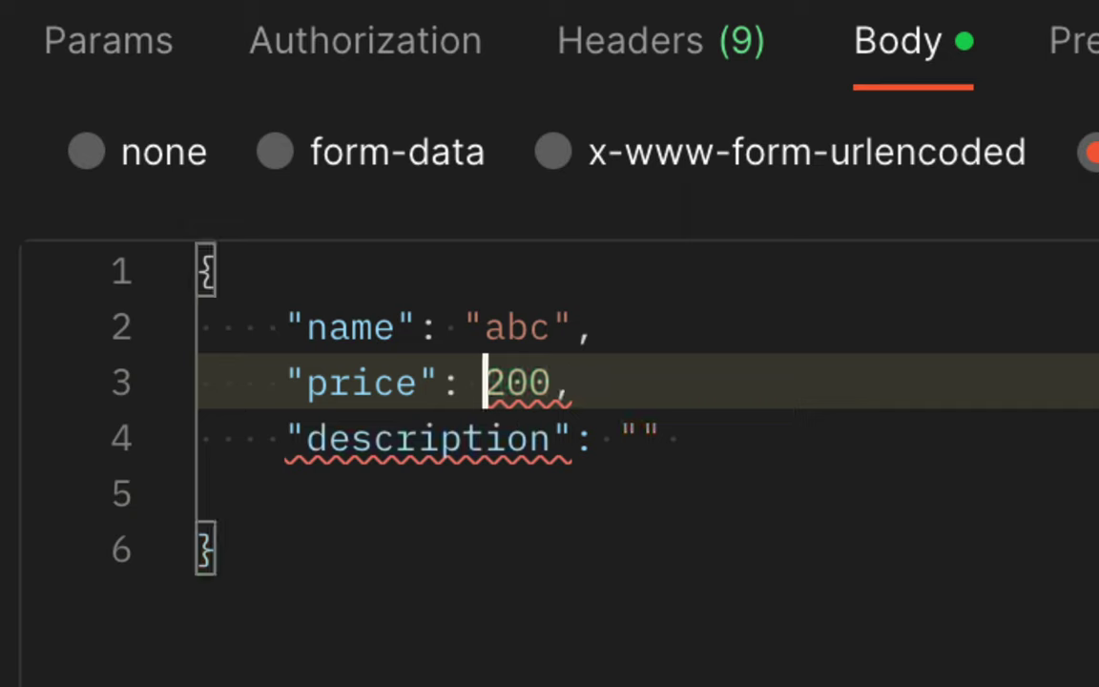
# Step: Set the description value to "some edescription" and save the post a product request
pyautogui.press('Down')
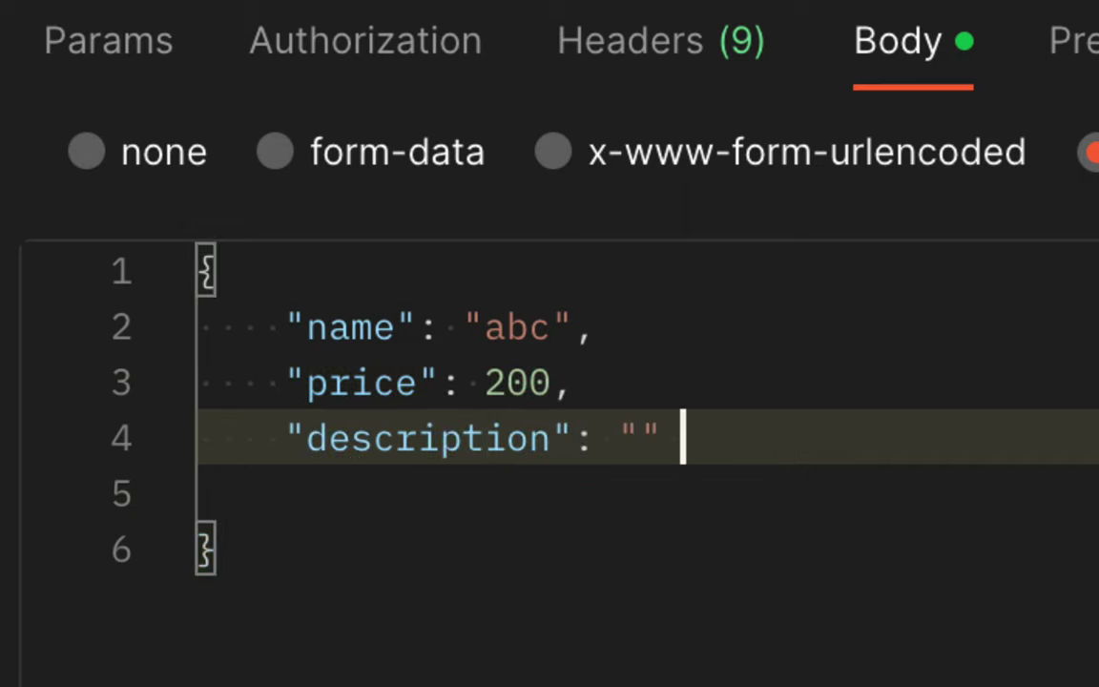
pyautogui.press('Left')
pyautogui.write('som edescription')
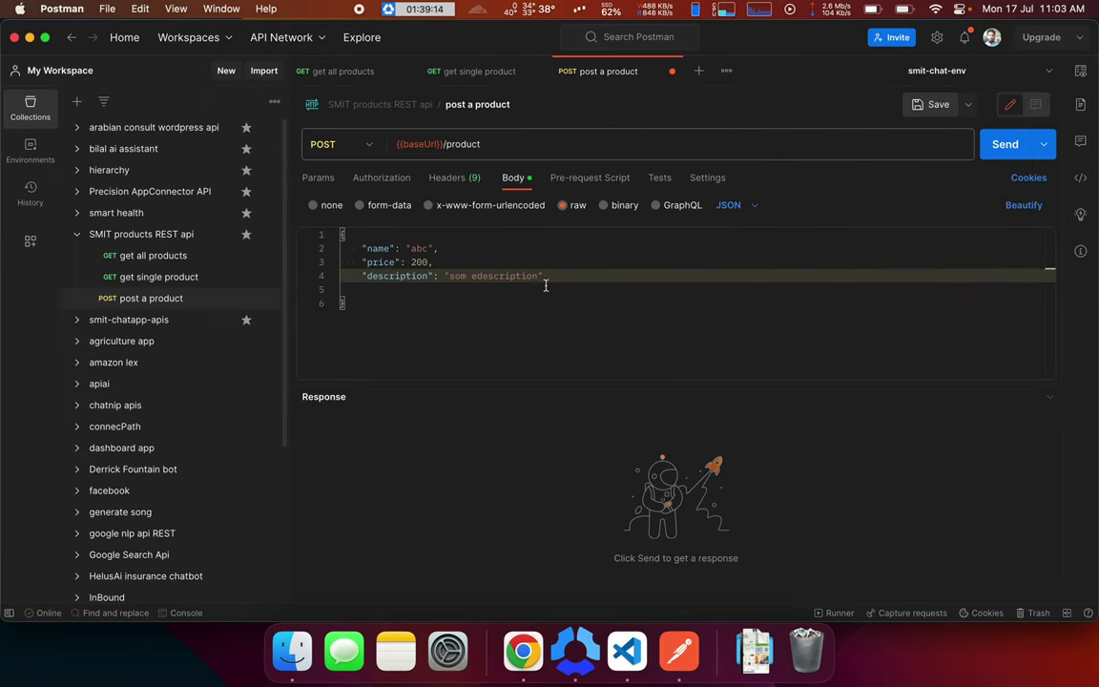
pyautogui.click(461, 275)
pyautogui.write('e')
pyautogui.press('cmd+s')
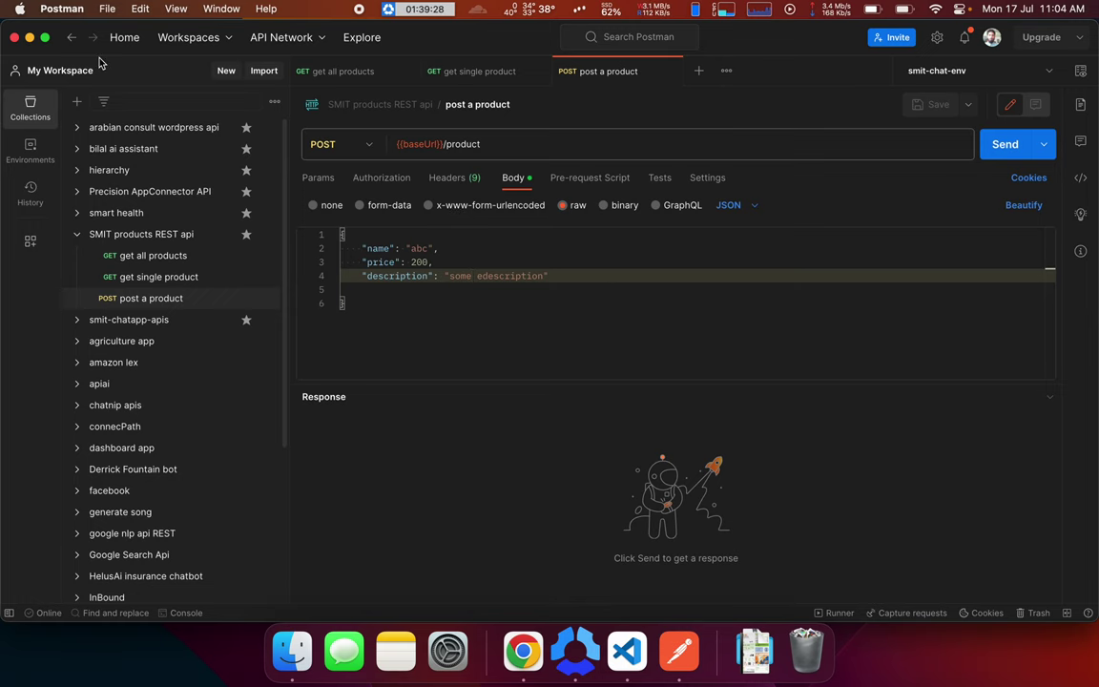
# Step: Make the window full screen and delete the blank line before the closing brace of the JSON body
pyautogui.click(45, 37)
pyautogui.click(617, 348)
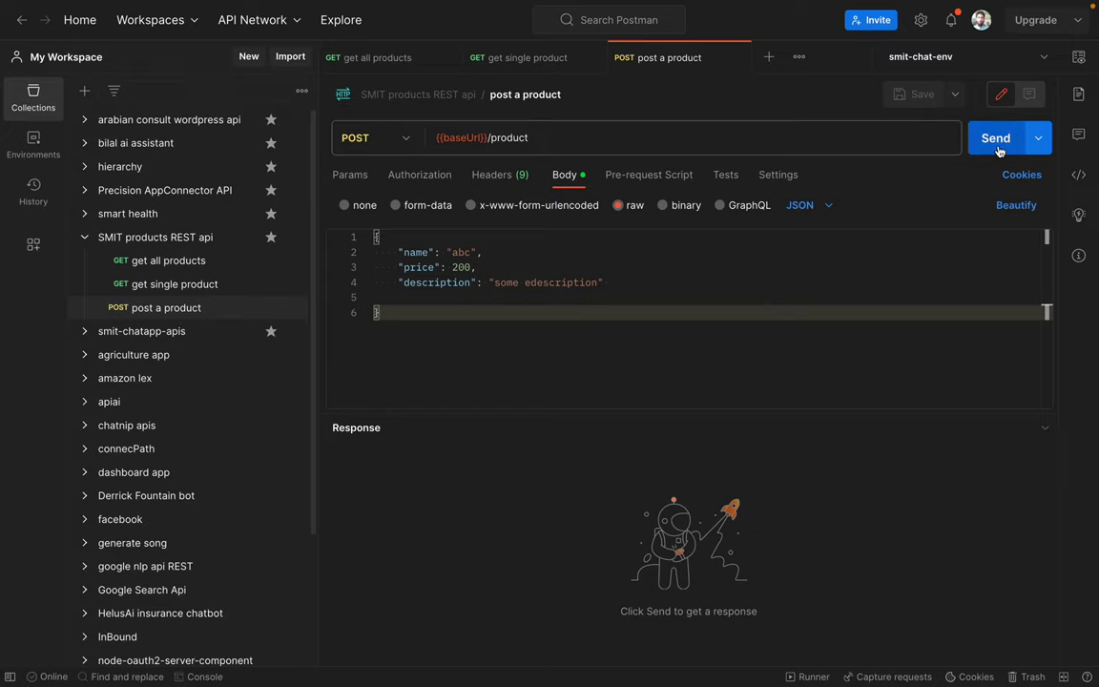
pyautogui.click(530, 303)
pyautogui.press('BackSpace')
pyautogui.press('BackSpace')
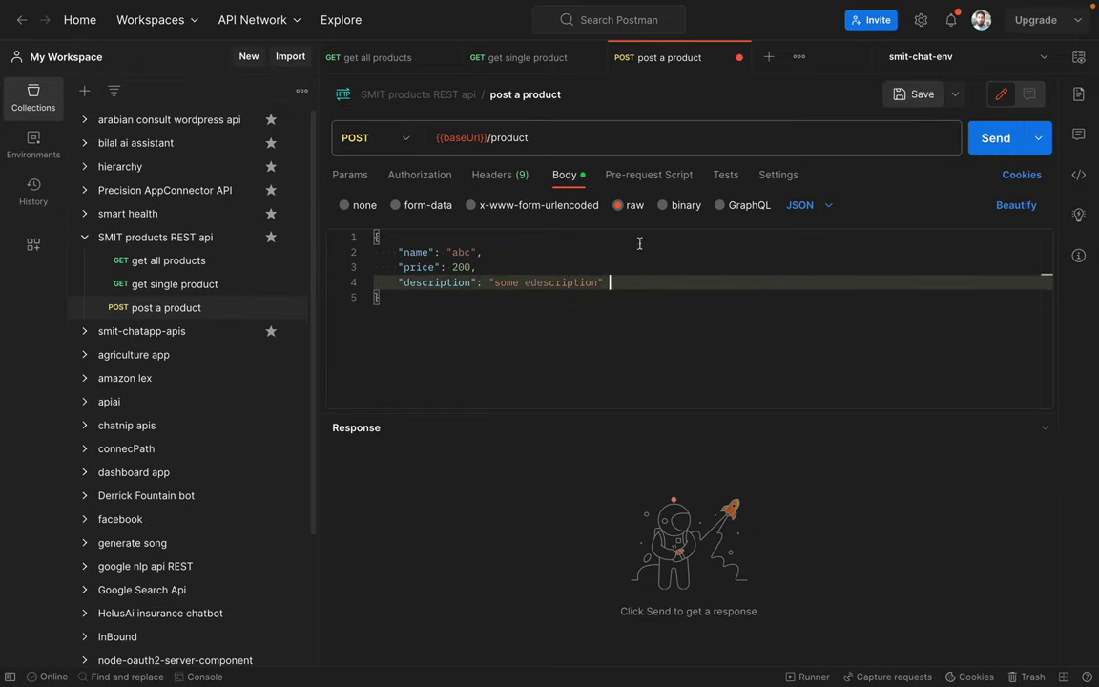
# Step: Reveal the auto-generated headers of the post a product request and check its Content-Type
pyautogui.click(497, 178)
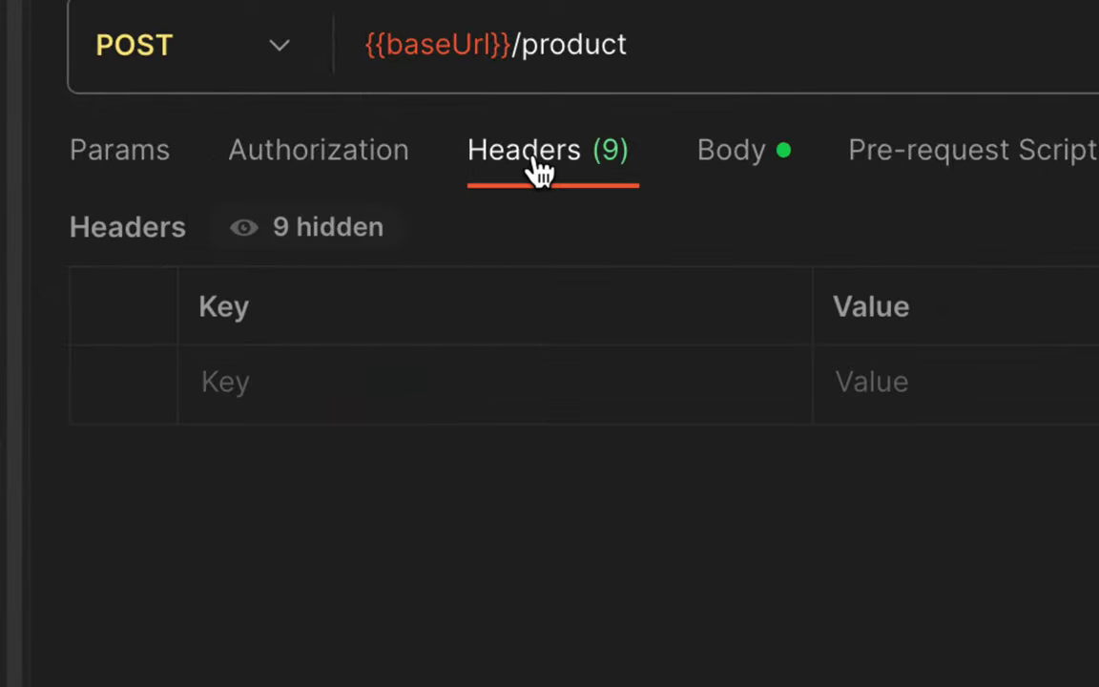
pyautogui.click(298, 228)
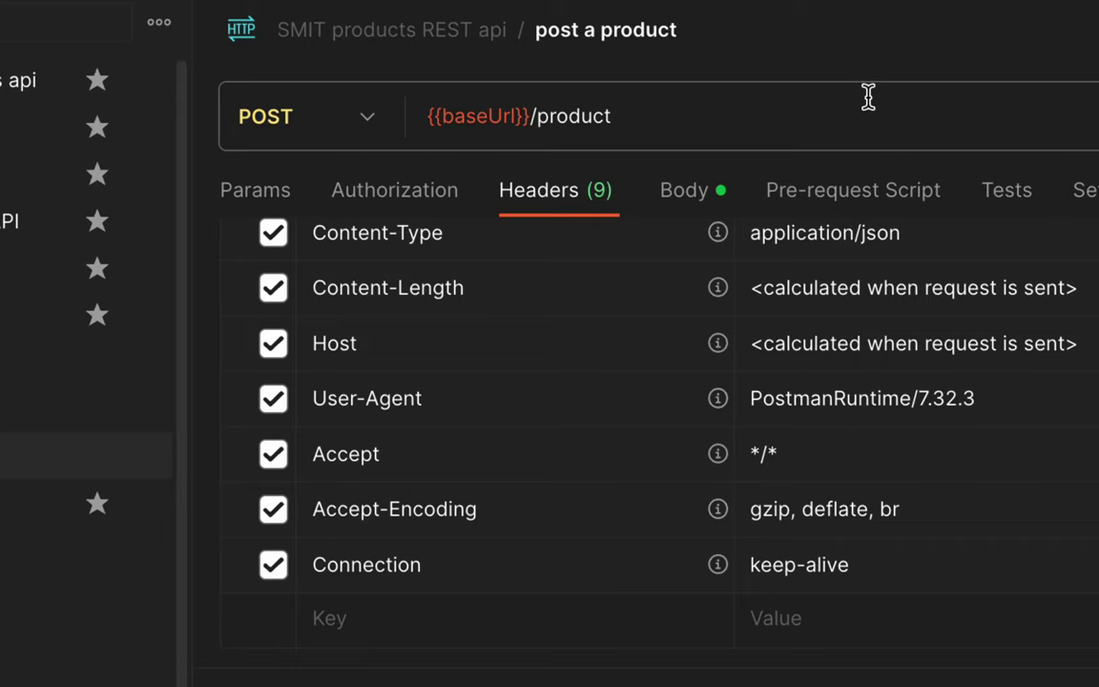
# Step: Switch the request body type to form-data and examine the auto-generated headers for it
pyautogui.click(704, 195)
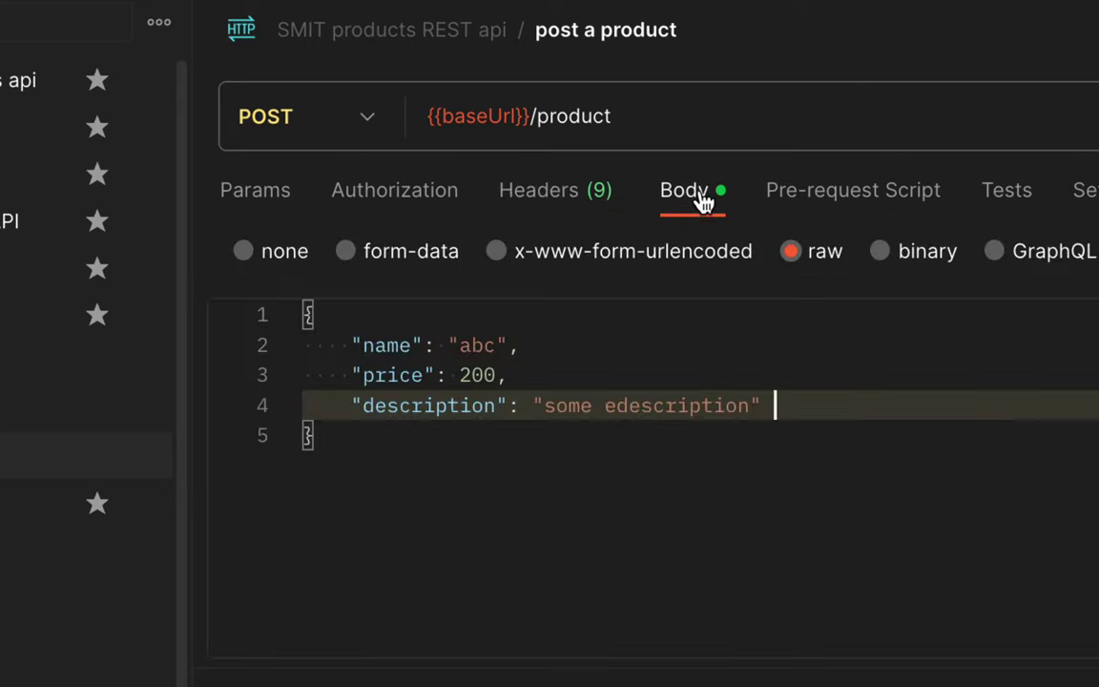
pyautogui.click(351, 261)
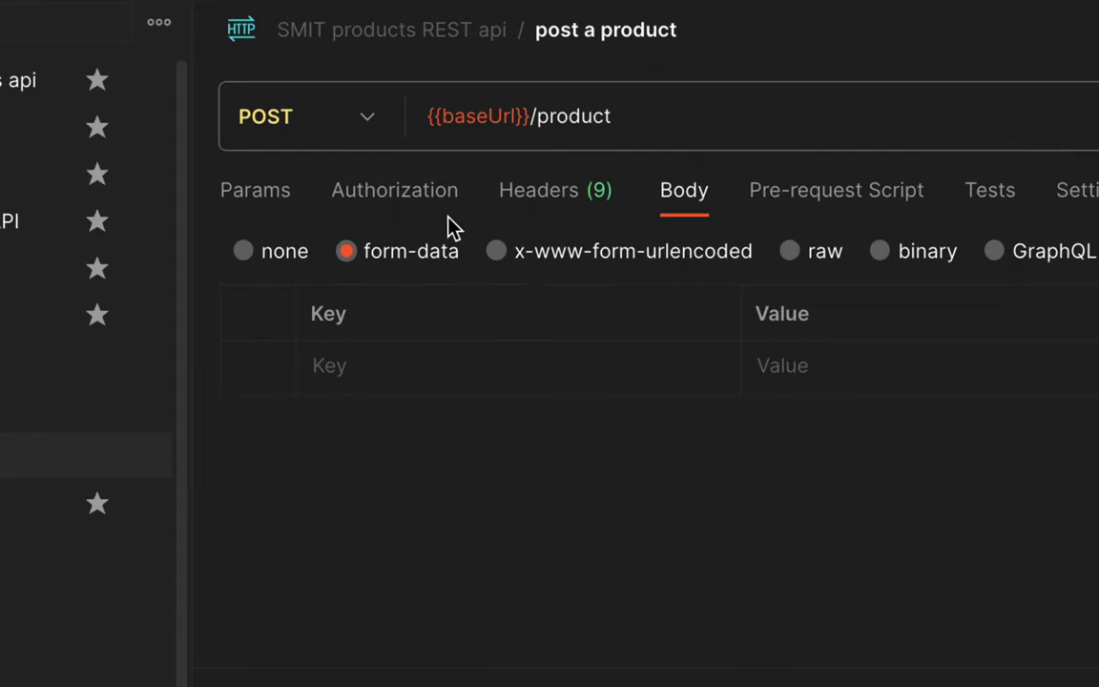
pyautogui.click(537, 202)
pyautogui.scroll(3, 863, 293)
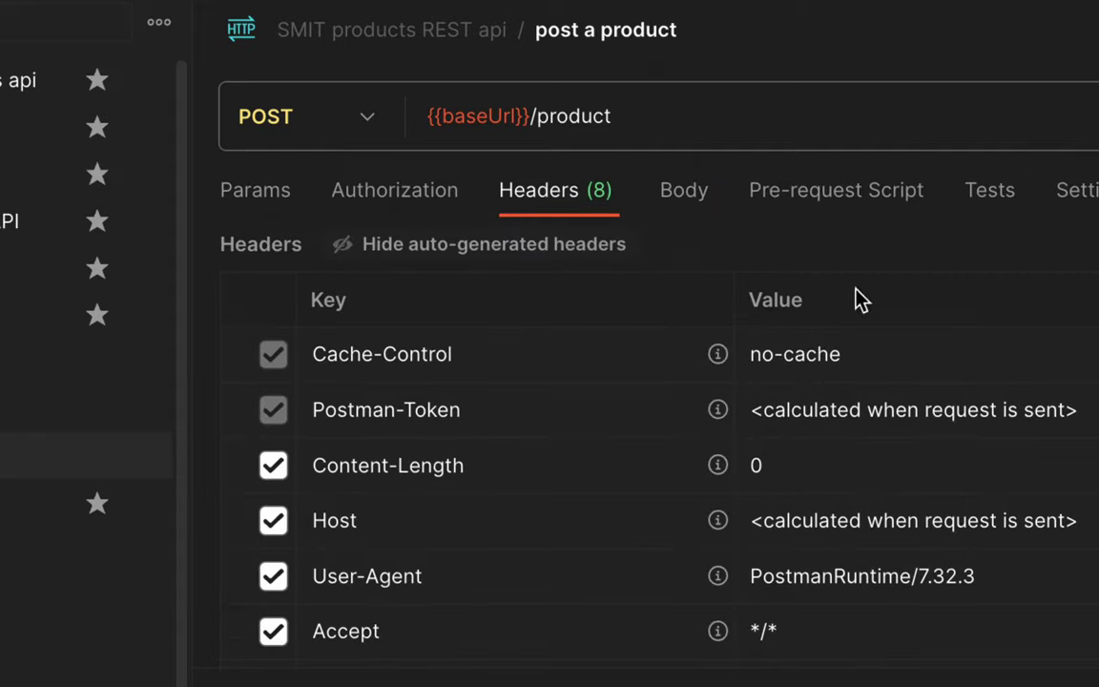
pyautogui.scroll(-3, 593, 436)
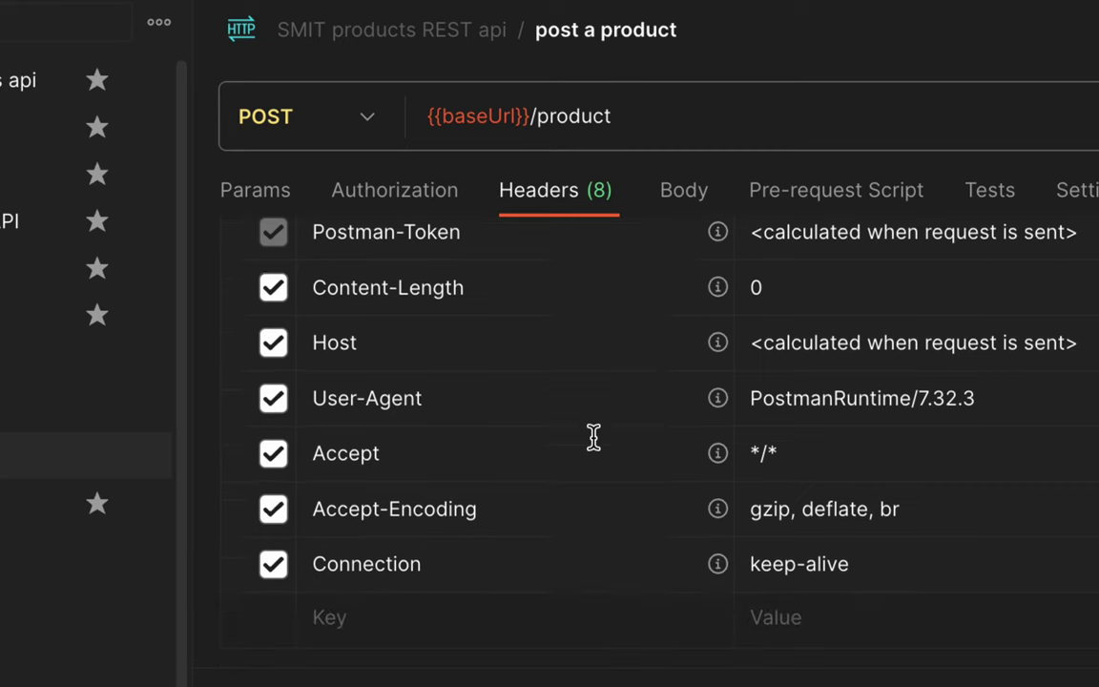
pyautogui.scroll(3, 593, 437)
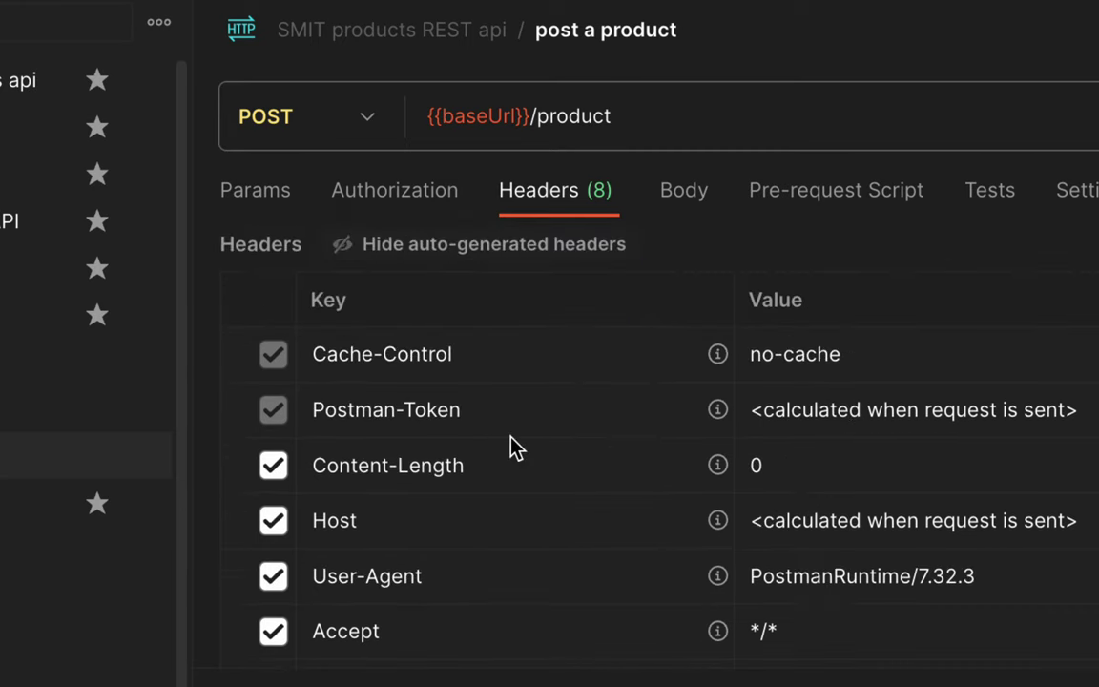
pyautogui.scroll(-3, 515, 448)
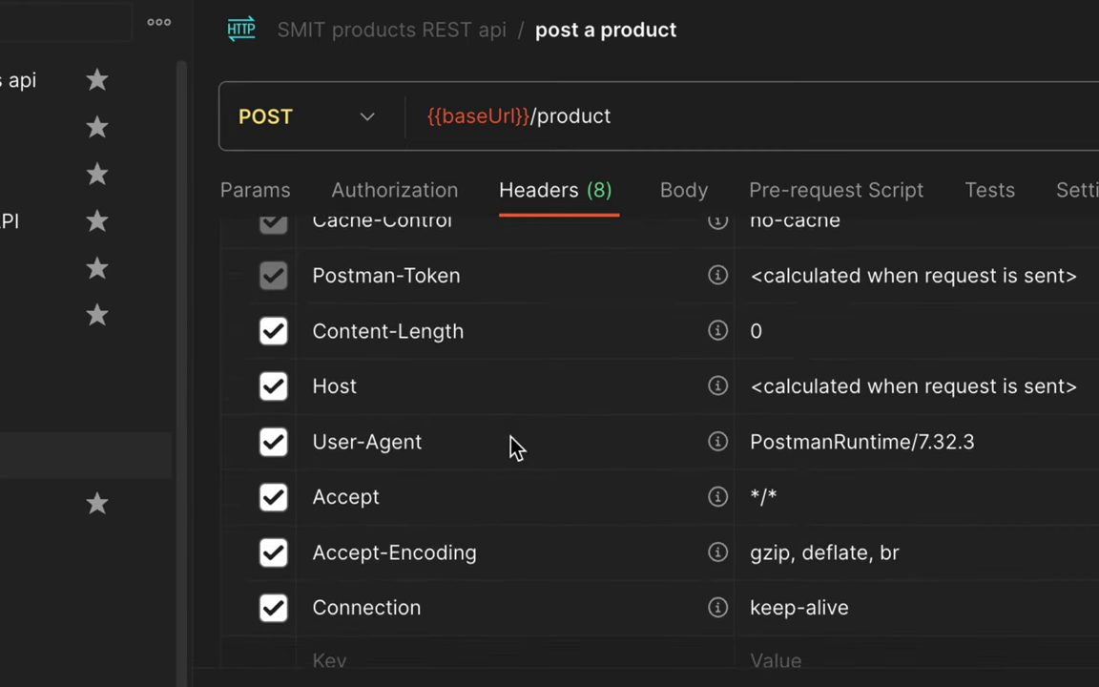
pyautogui.scroll(-1, 510, 447)
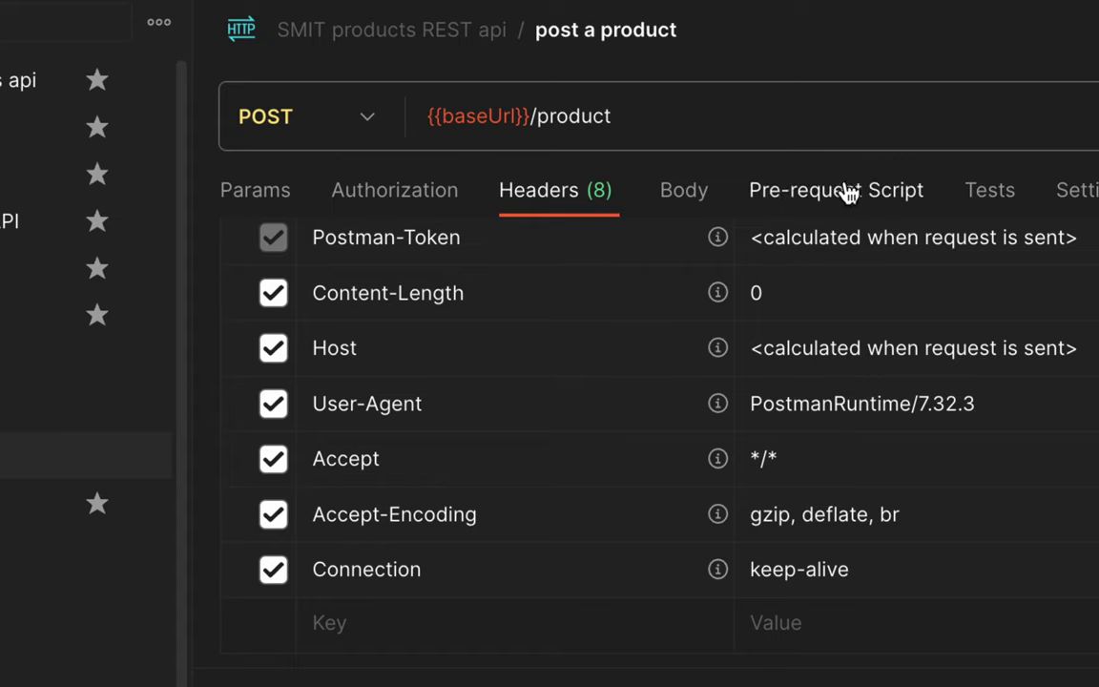
# Step: Switch the request body type to x-www-form-urlencoded and examine the auto-generated headers for it
pyautogui.click(691, 196)
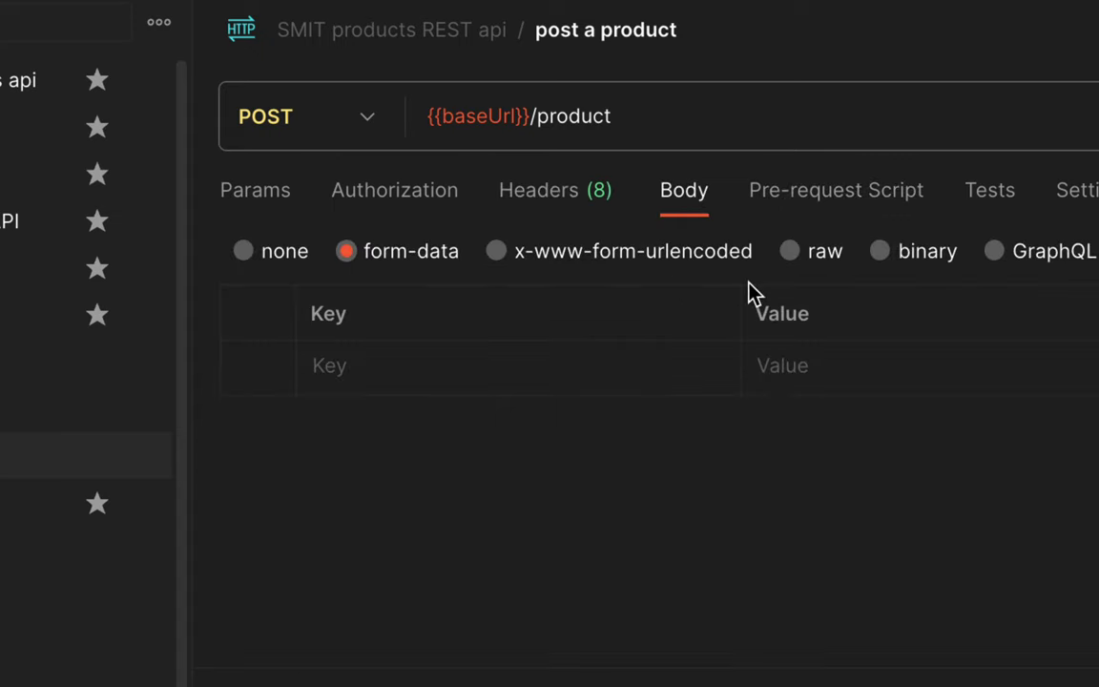
pyautogui.click(496, 251)
pyautogui.click(524, 196)
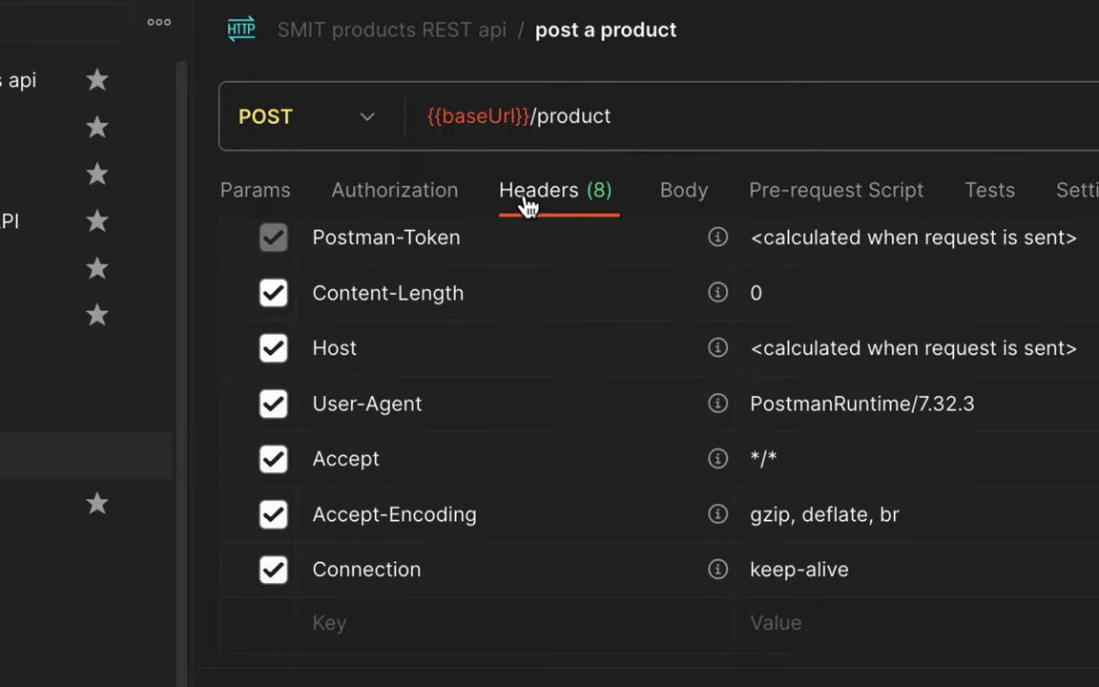
pyautogui.scroll(3, 736, 343)
pyautogui.scroll(-3, 734, 344)
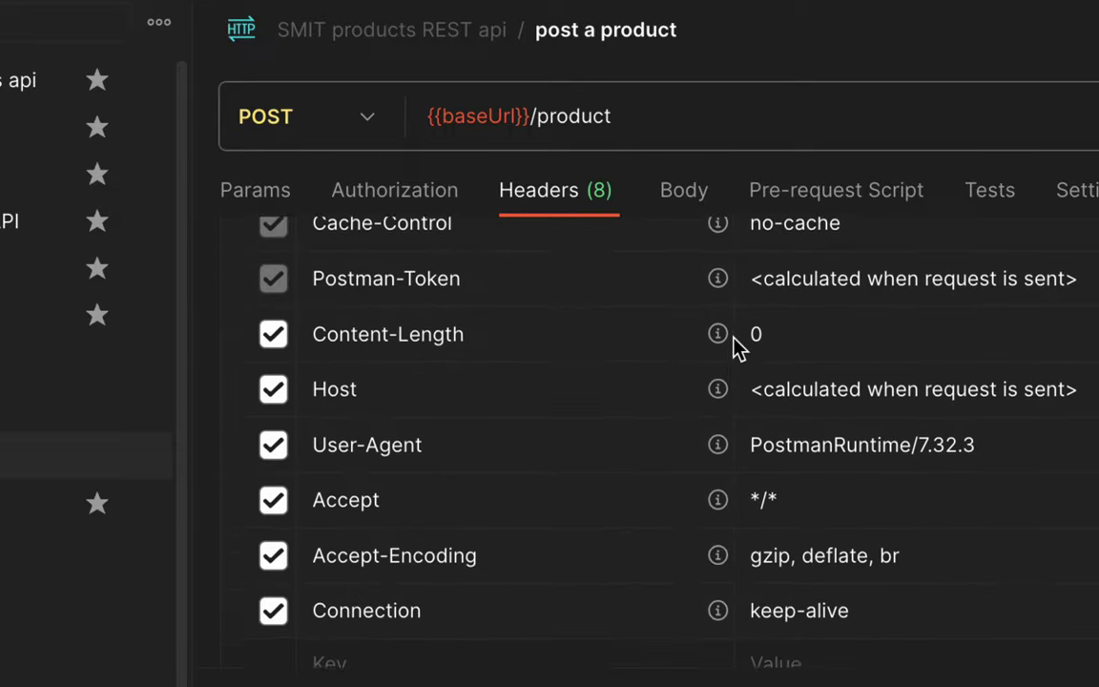
pyautogui.scroll(2, 734, 345)
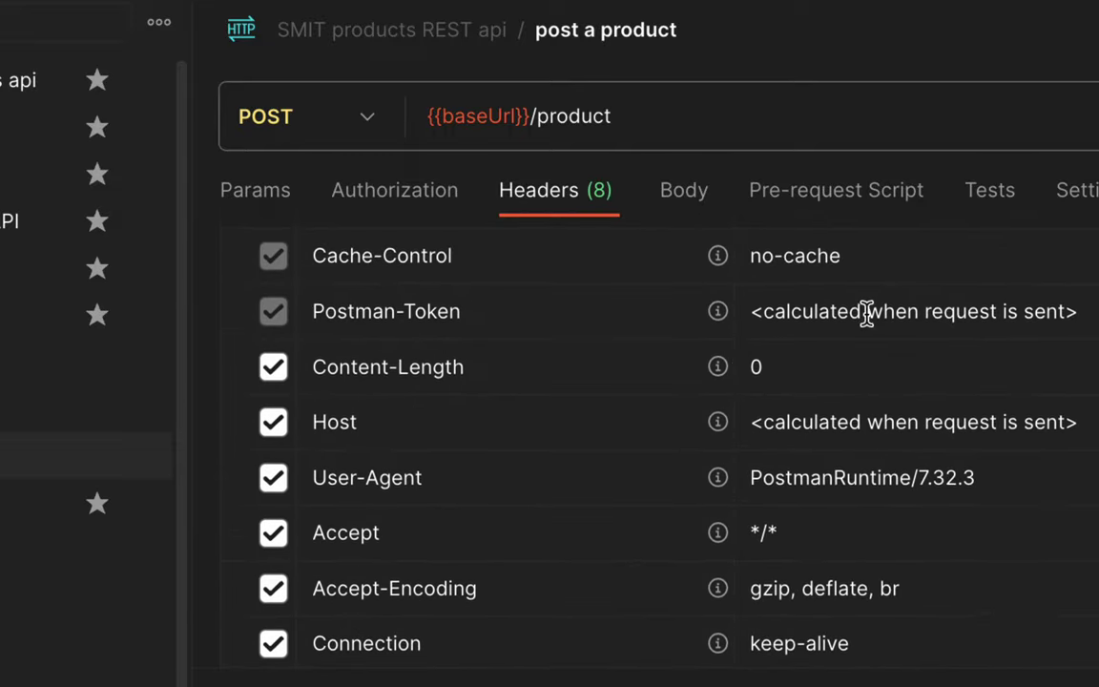
pyautogui.scroll(1, 828, 311)
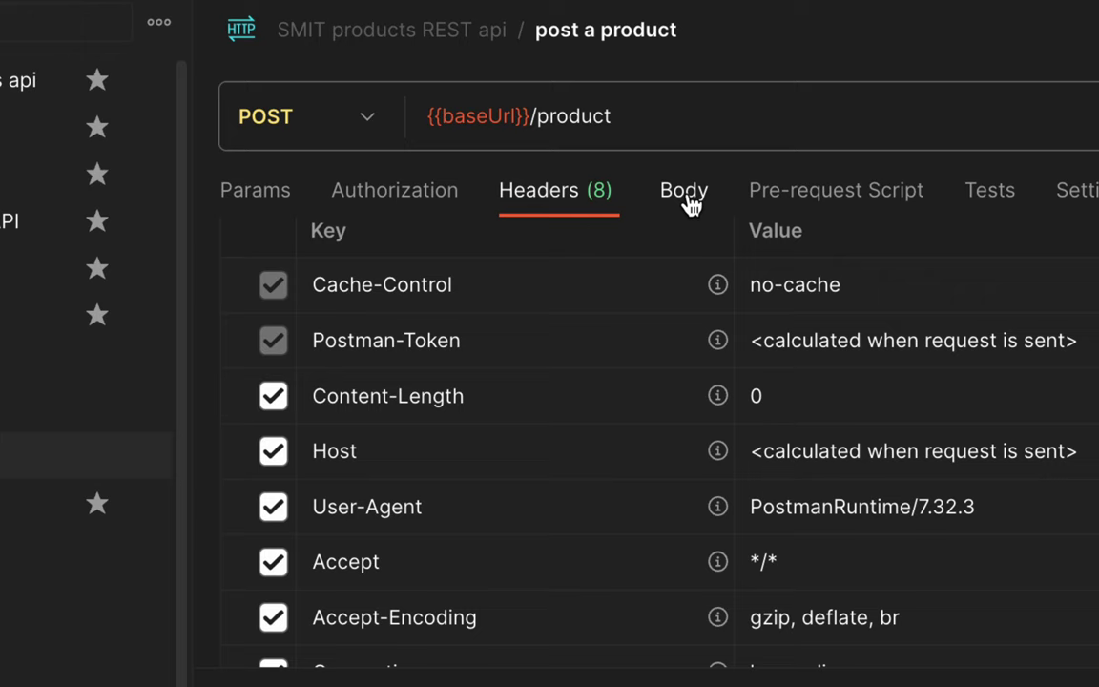
# Step: Set the request body type back to raw JSON and review the auto-generated headers for it
pyautogui.click(688, 202)
pyautogui.click(791, 255)
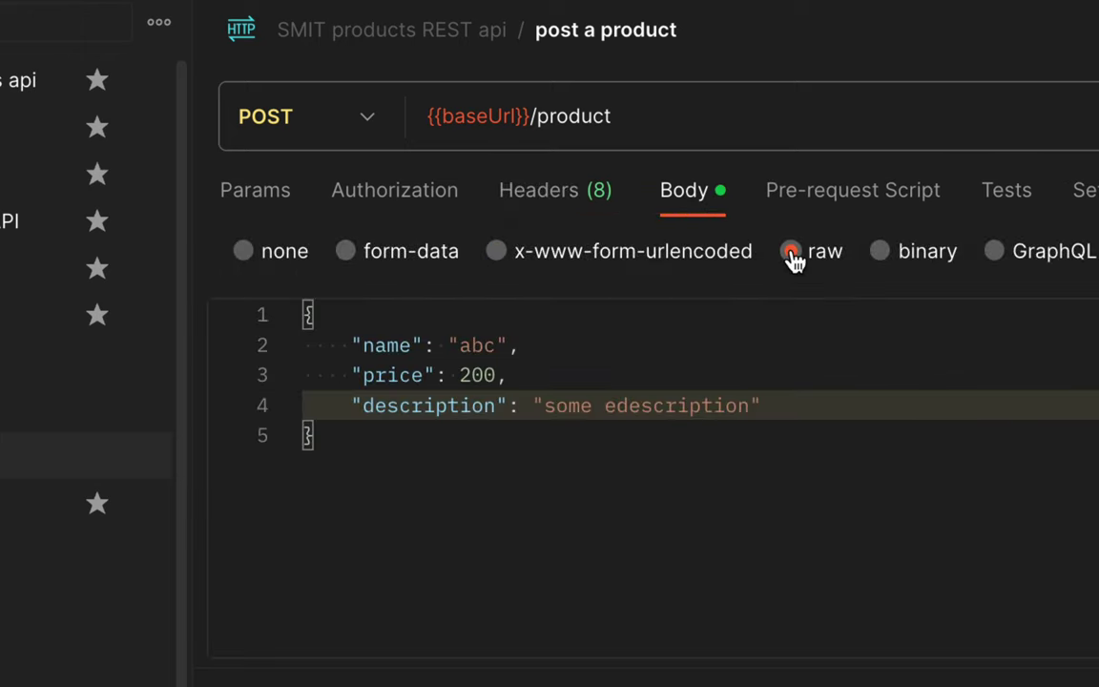
pyautogui.click(535, 196)
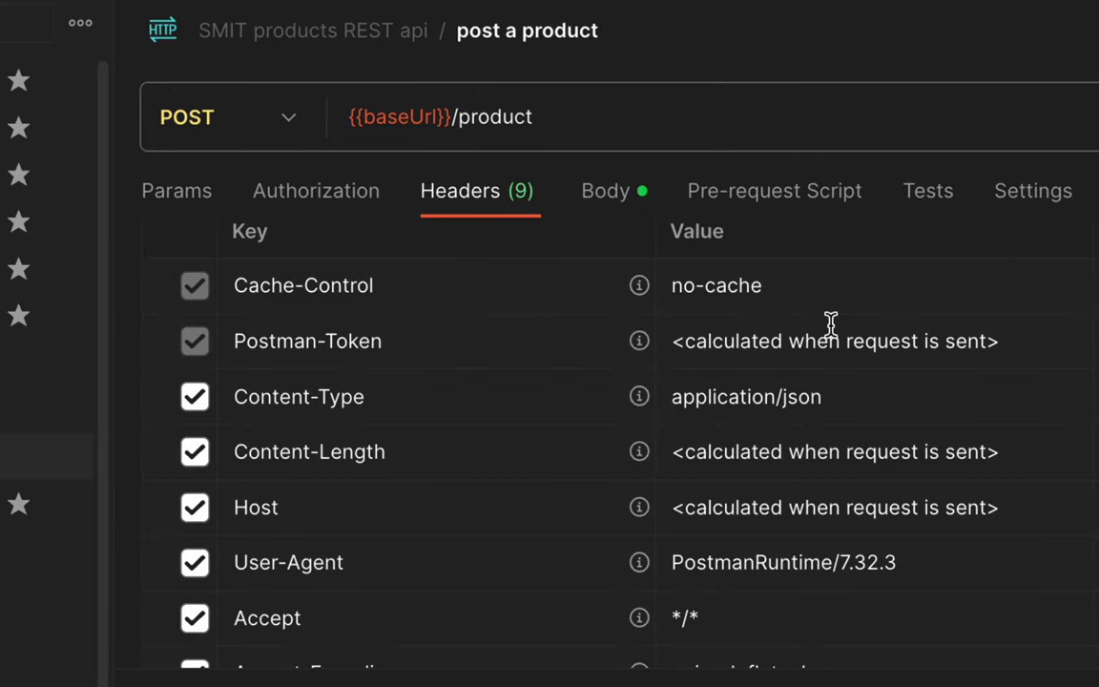
pyautogui.scroll(1, 796, 336)
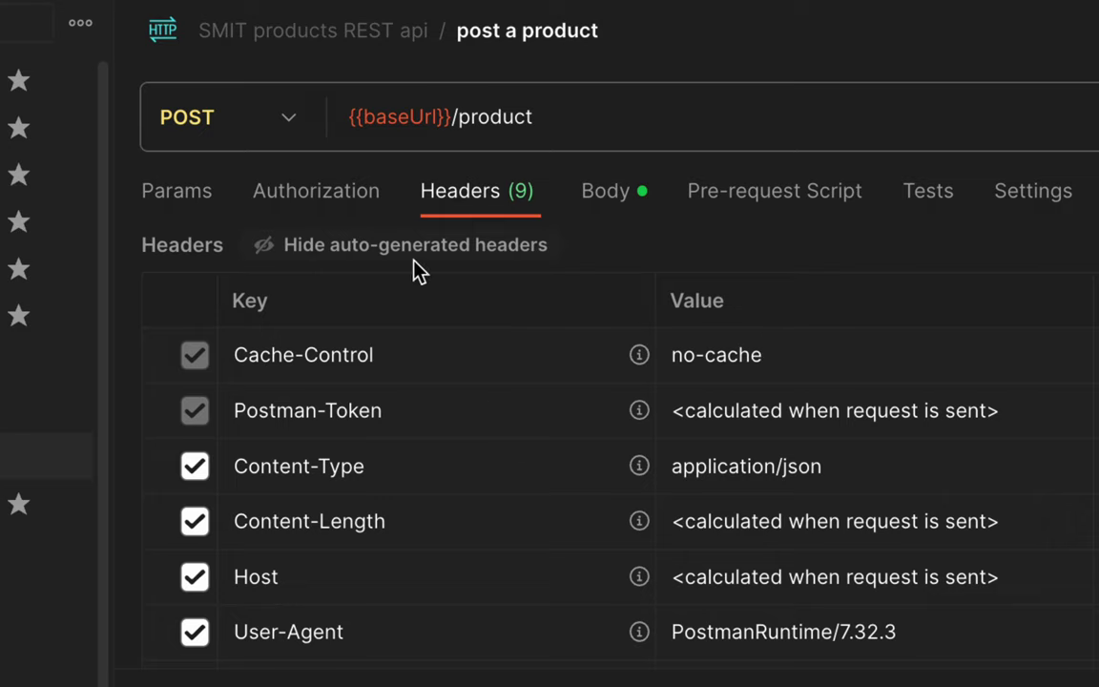
pyautogui.scroll(-3, 439, 444)
pyautogui.scroll(3, 438, 443)
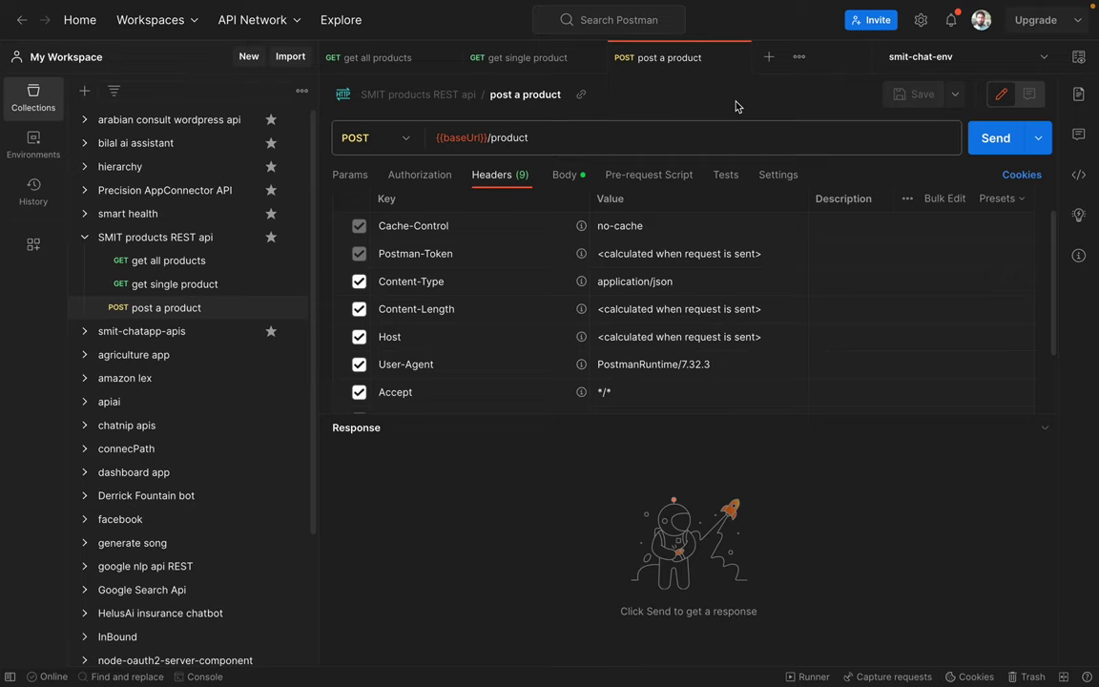
# Step: Send the post a product request and compare its JSON body with the returned response
pyautogui.click(995, 138)
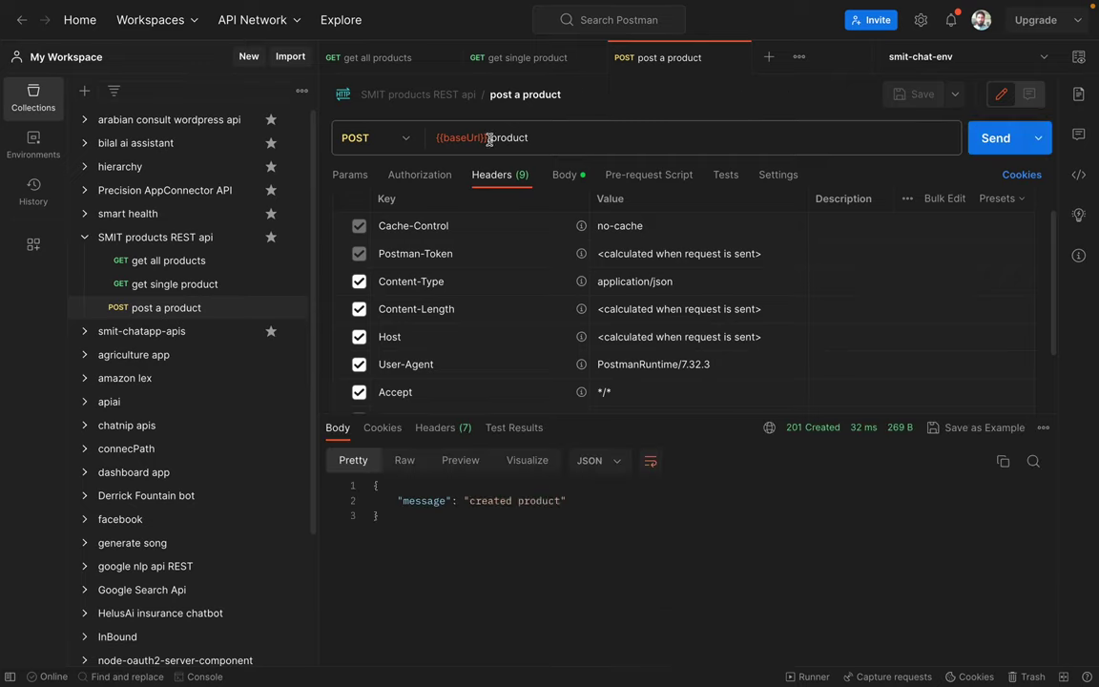
pyautogui.click(564, 175)
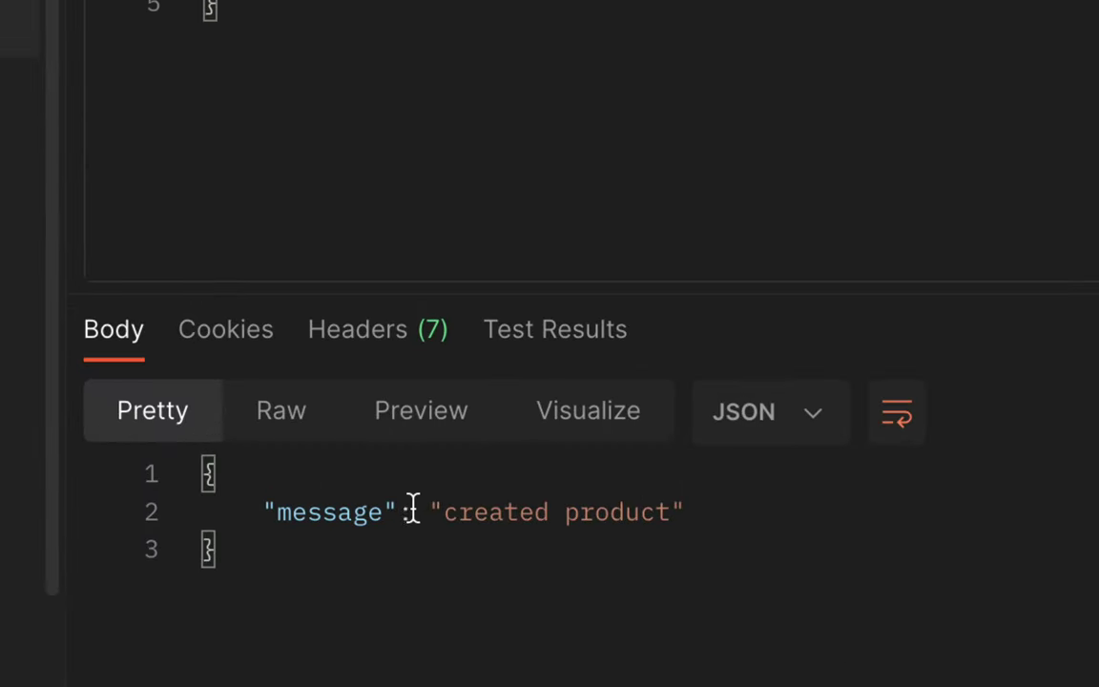
pyautogui.click(589, 501)
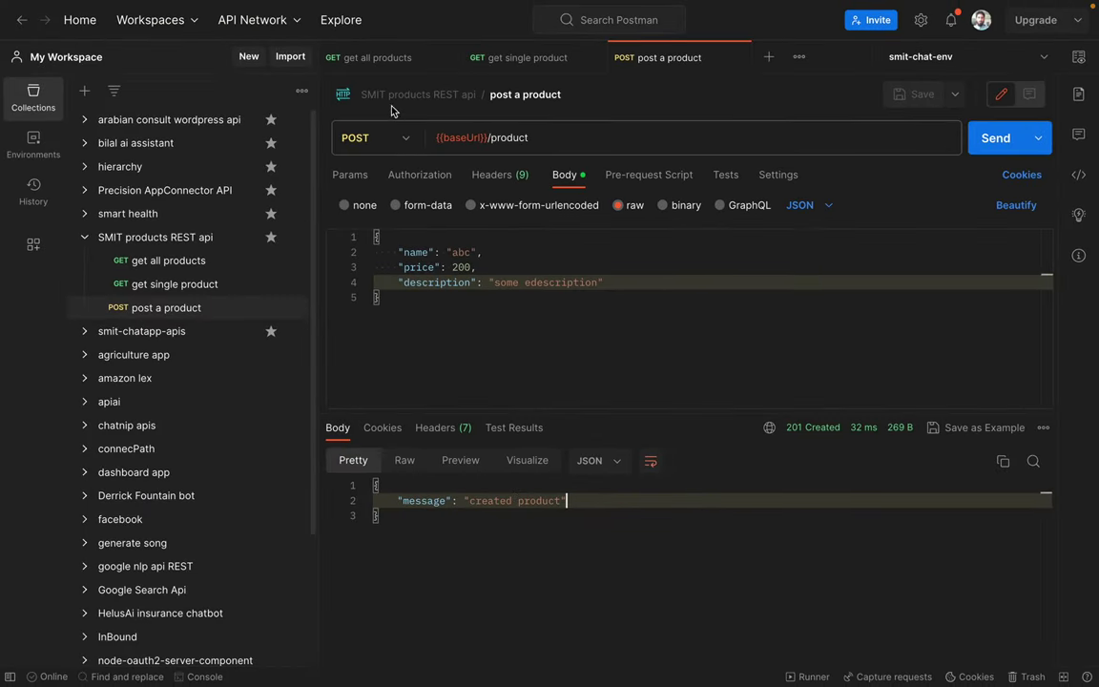
# Step: Send the get all products request and look through the returned product list for the new product
pyautogui.click(377, 58)
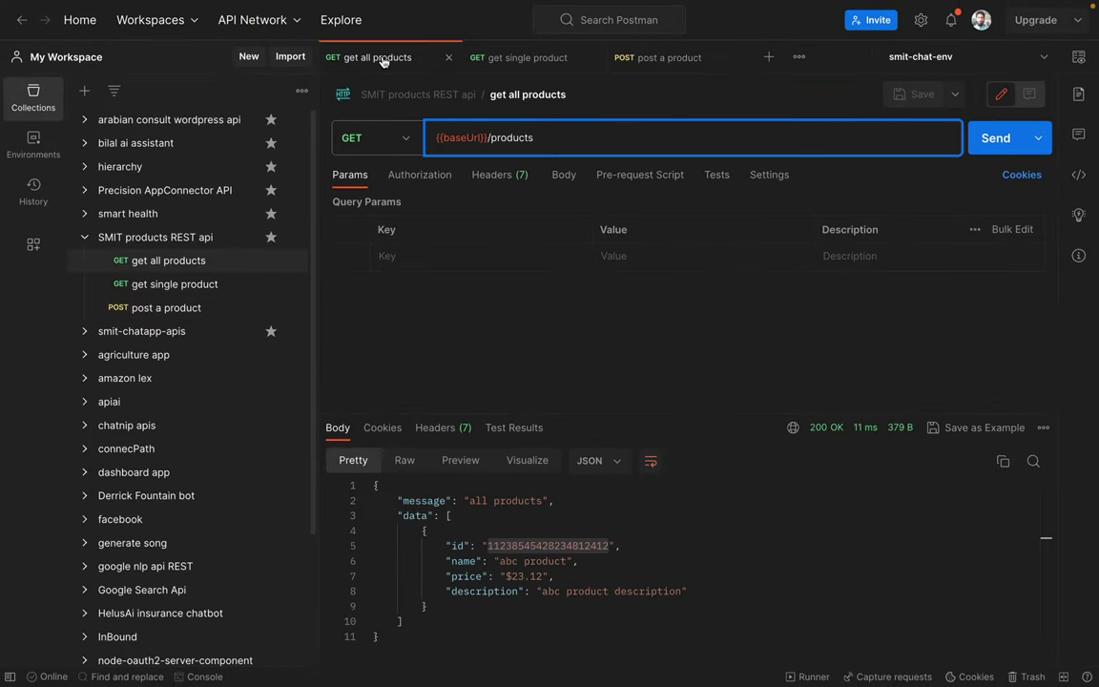
pyautogui.click(995, 137)
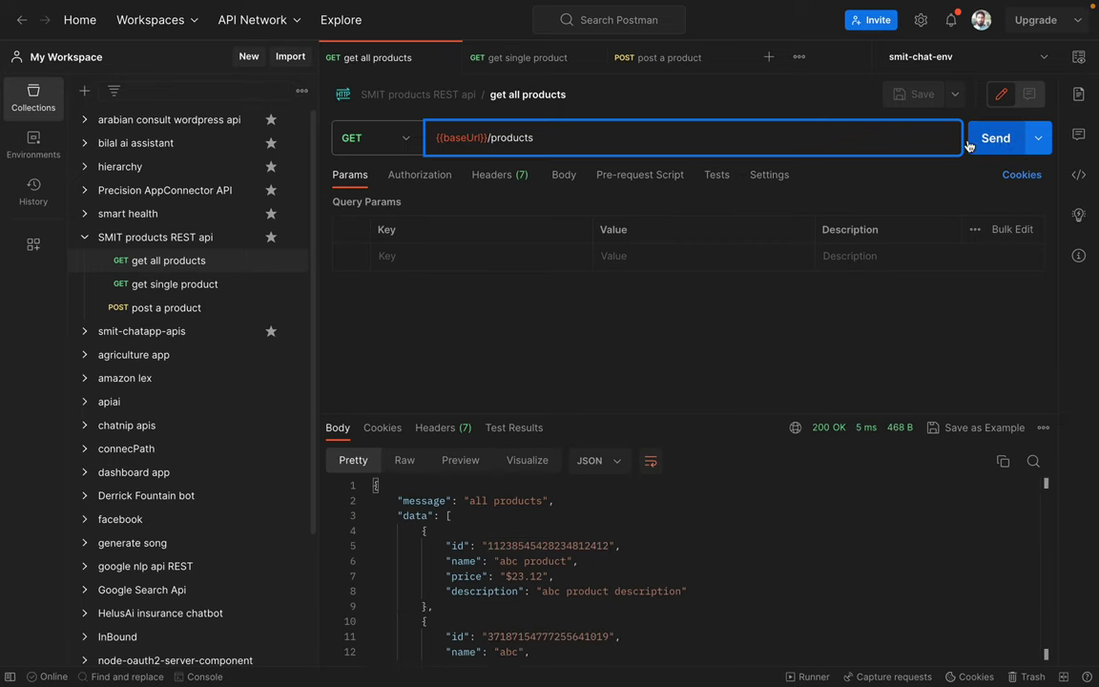
pyautogui.scroll(-2, 582, 541)
pyautogui.scroll(2, 582, 542)
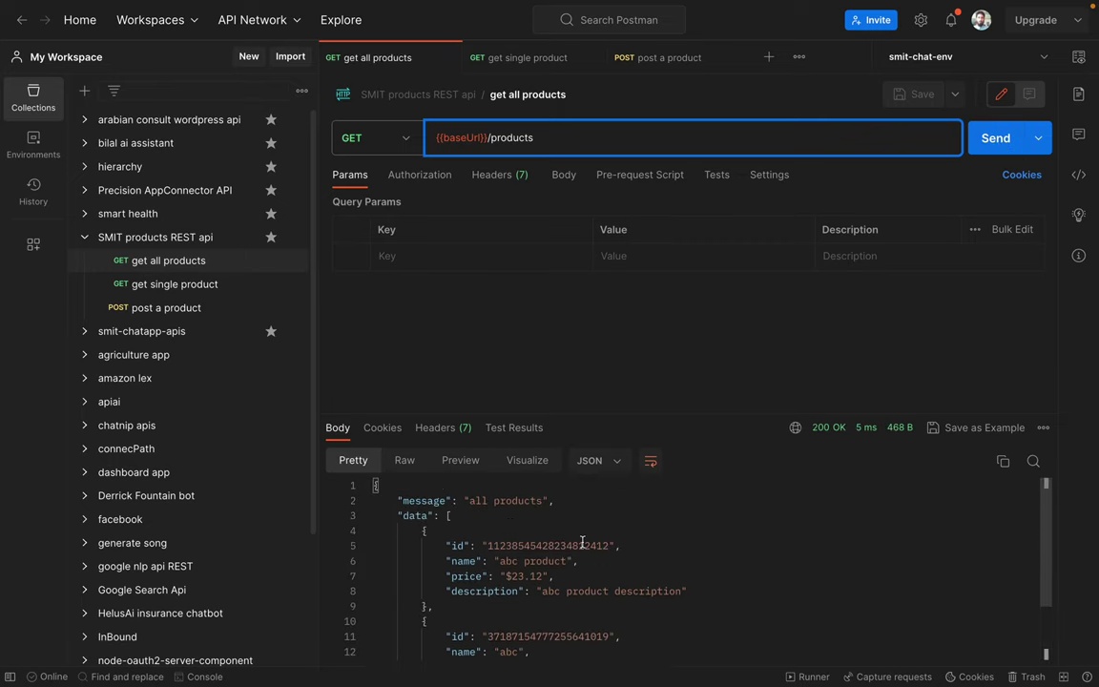
# Step: Delete the name line from the post a product body, resend the request and select the response's first line
pyautogui.click(677, 60)
pyautogui.tripleClick(404, 252)
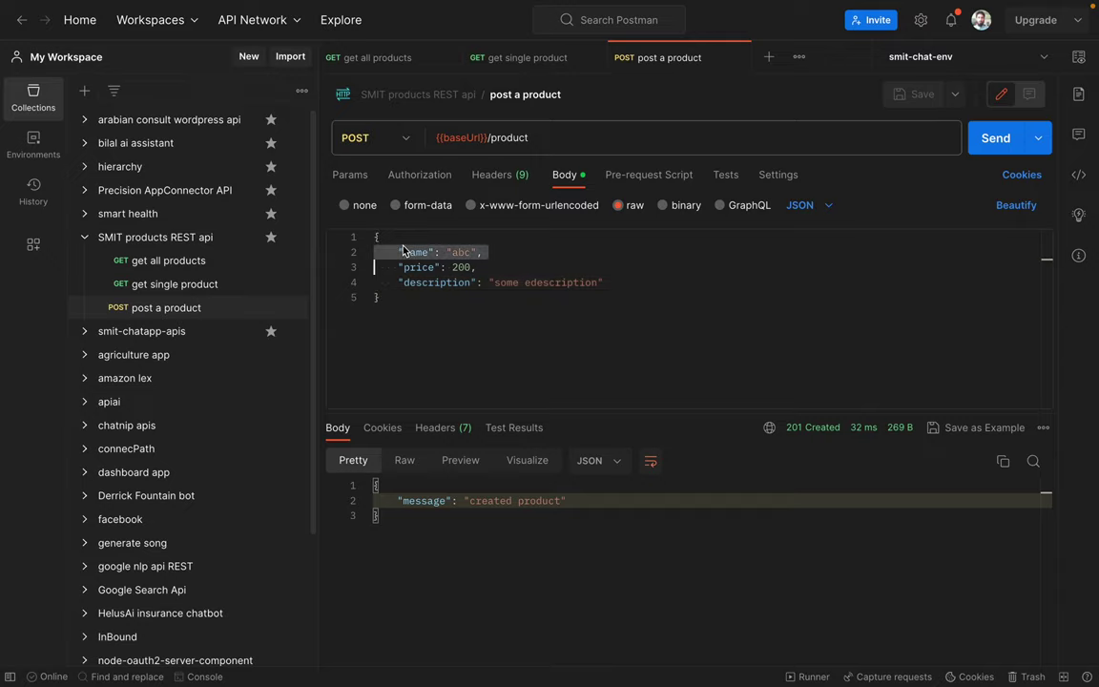
pyautogui.press('BackSpace')
pyautogui.click(1006, 135)
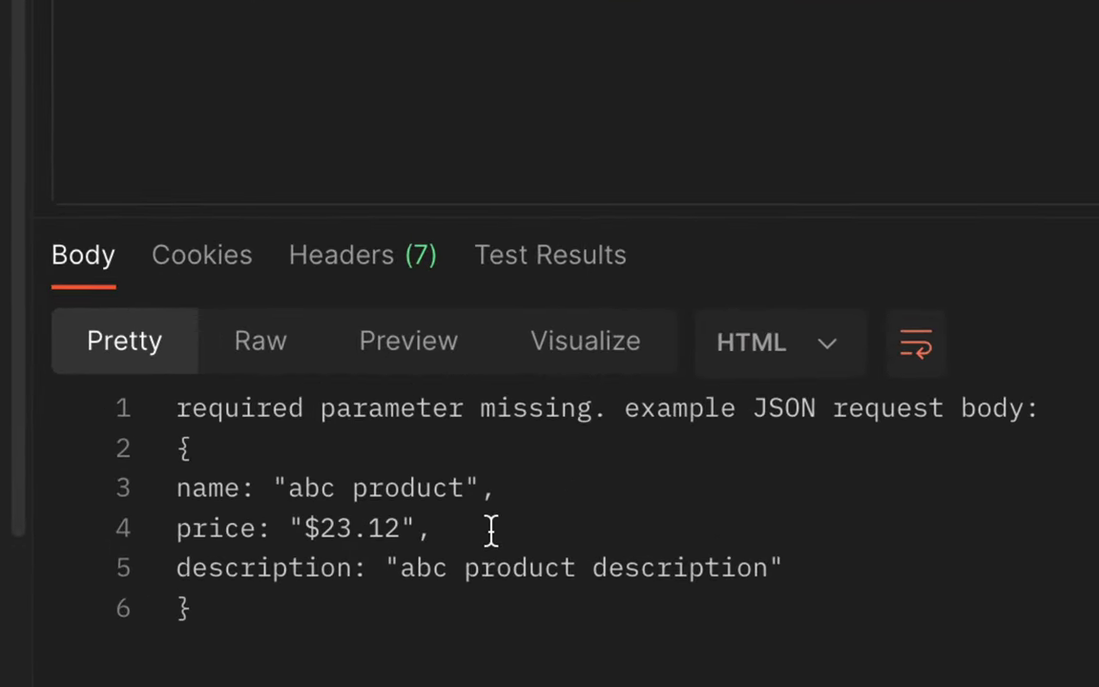
pyautogui.tripleClick(243, 411)
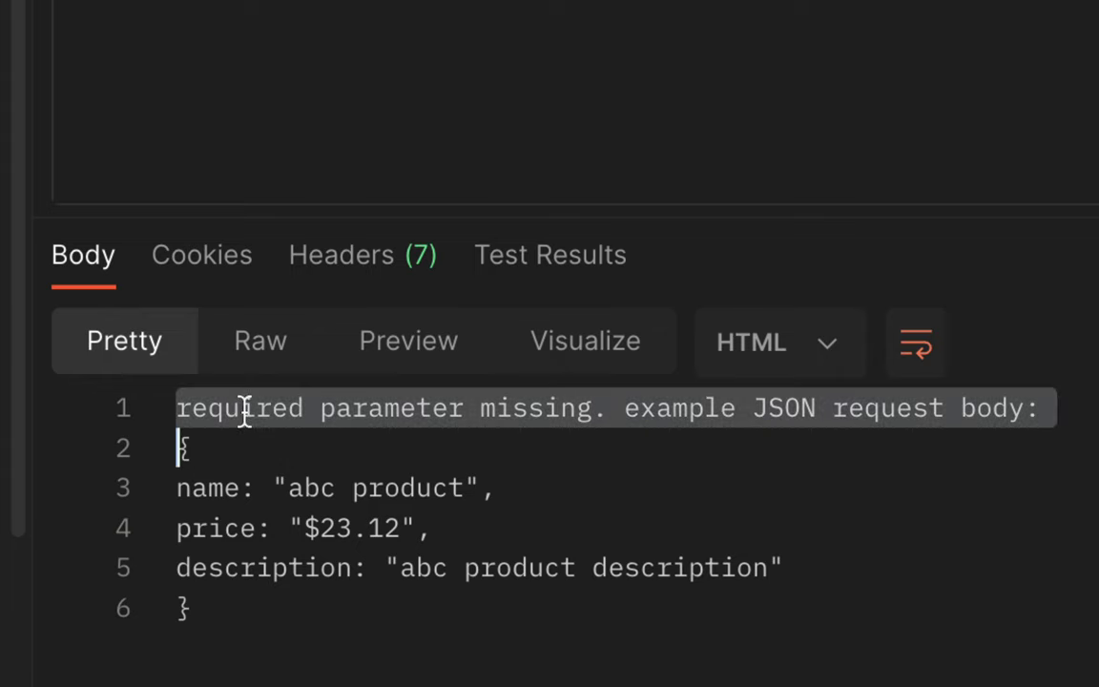
# Step: Review the example JSON body in the response and undo the deletion of the name line in the post a product body
pyautogui.moveTo(184, 447); pyautogui.dragTo(245, 618)
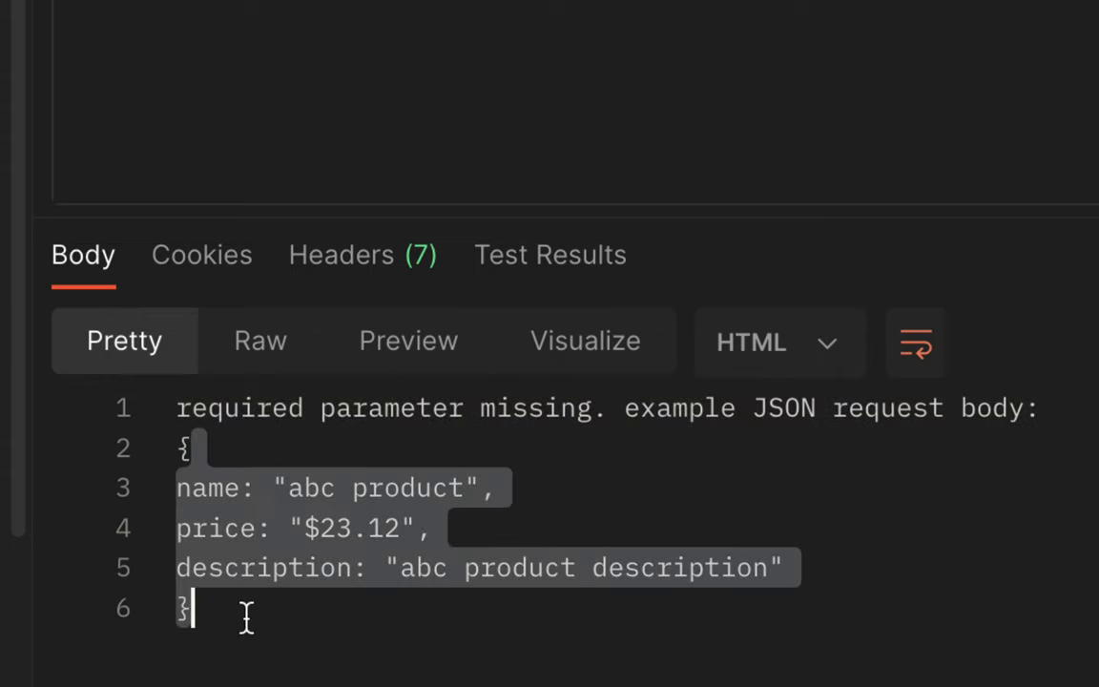
pyautogui.click(245, 618)
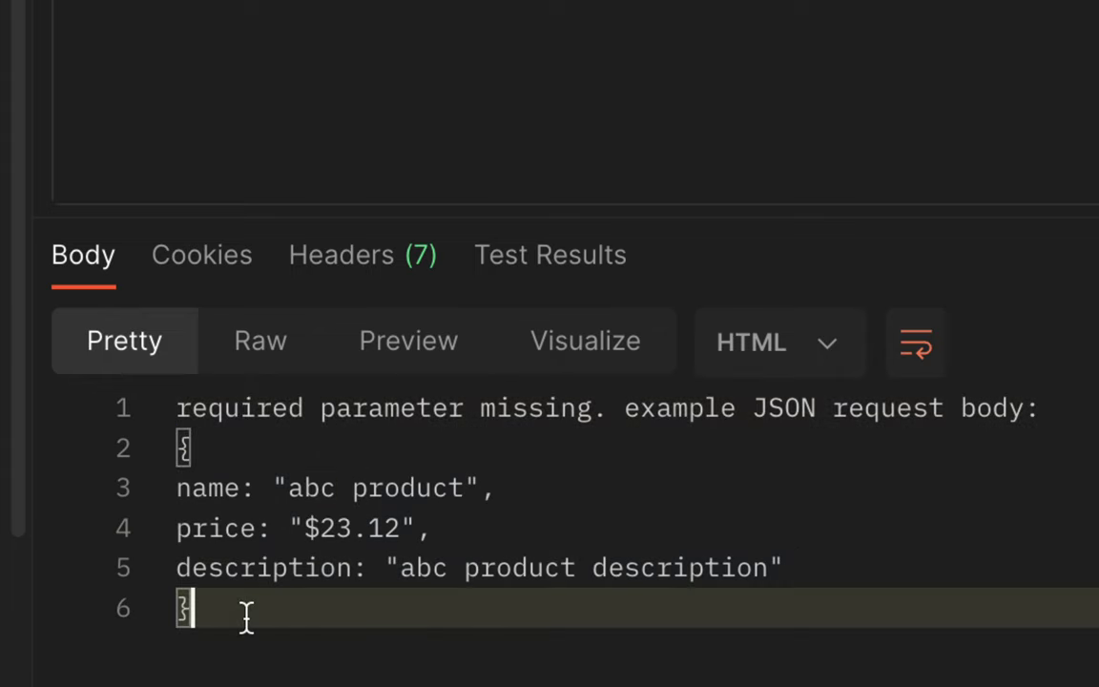
pyautogui.click(495, 482)
pyautogui.click(541, 248)
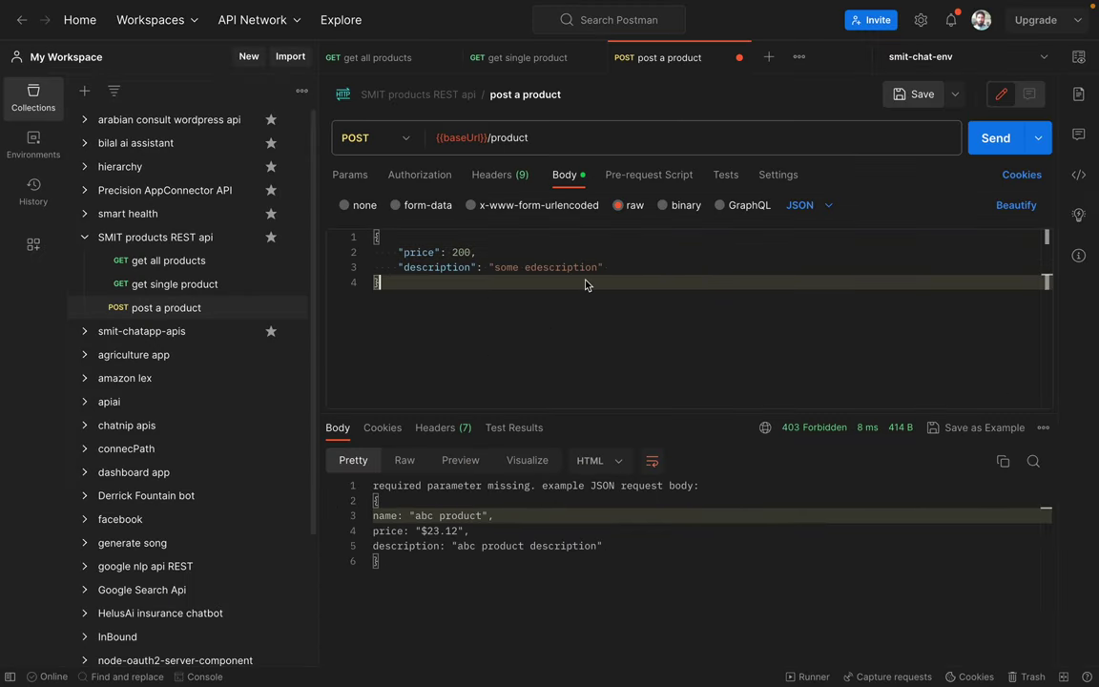
pyautogui.hotkey('ctrl', 'z')
pyautogui.click(552, 266)
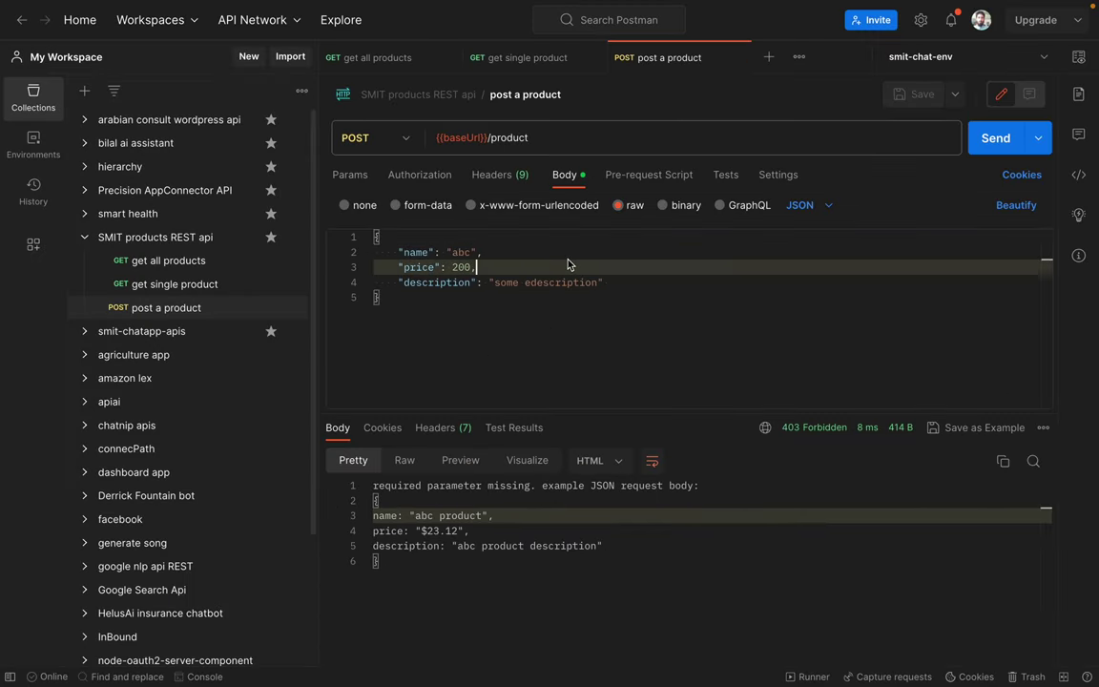
# Step: Duplicate the post a product request and rename the copy as update a product
pyautogui.click(149, 310)
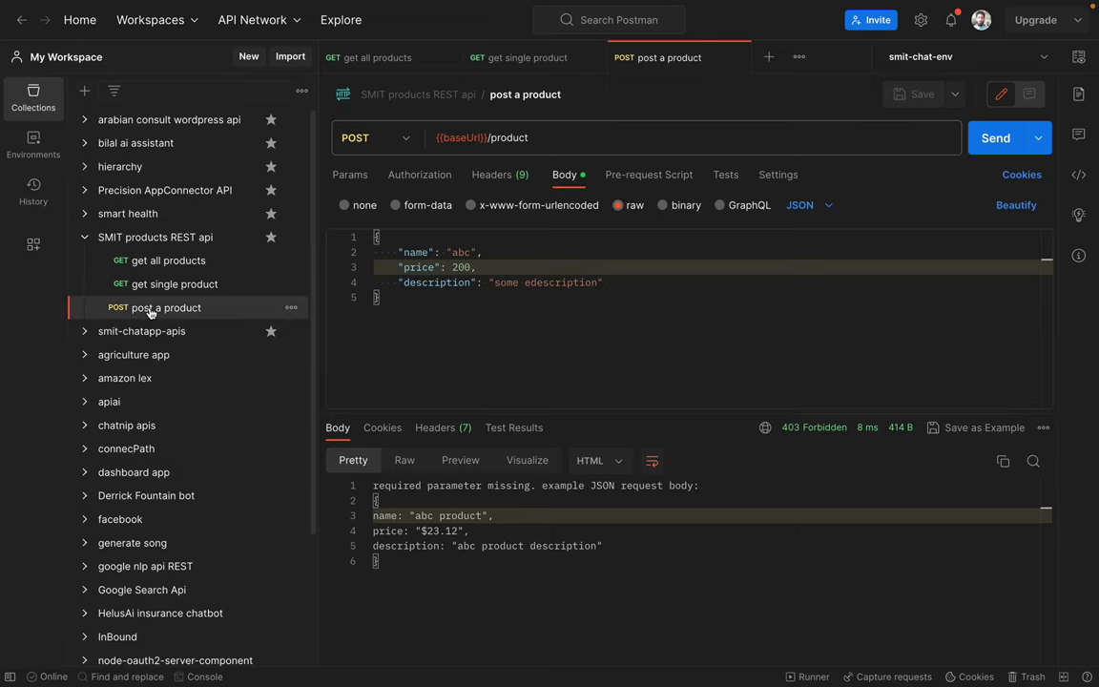
pyautogui.hotkey('ctrl', 'd')
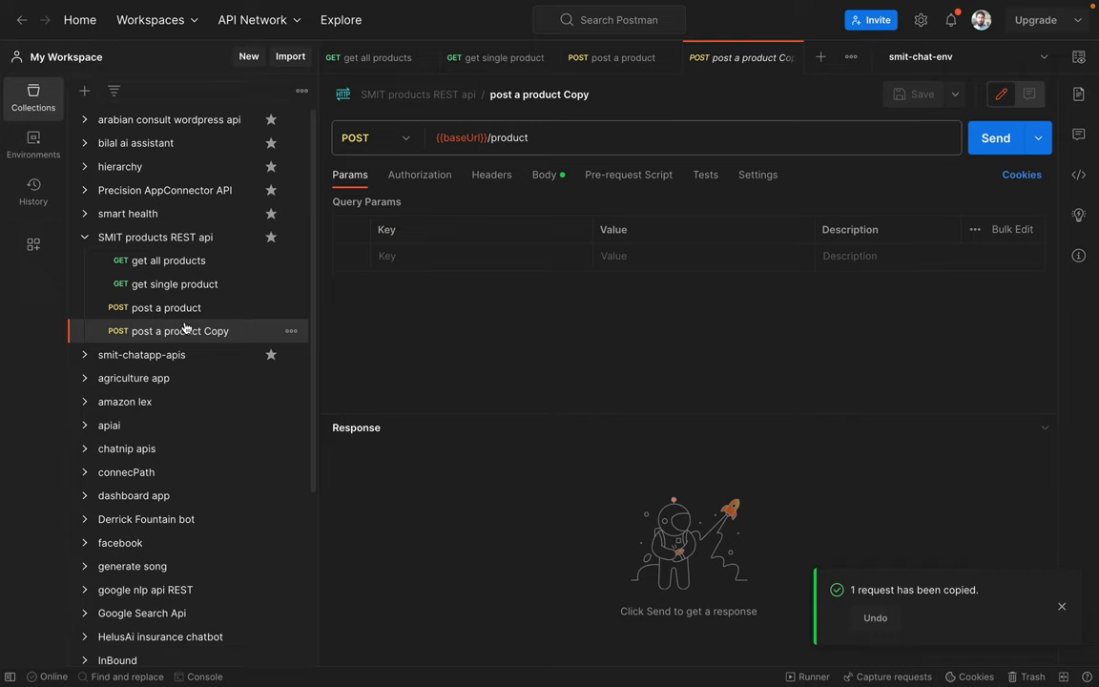
pyautogui.click(548, 94)
pyautogui.press('BackSpace')
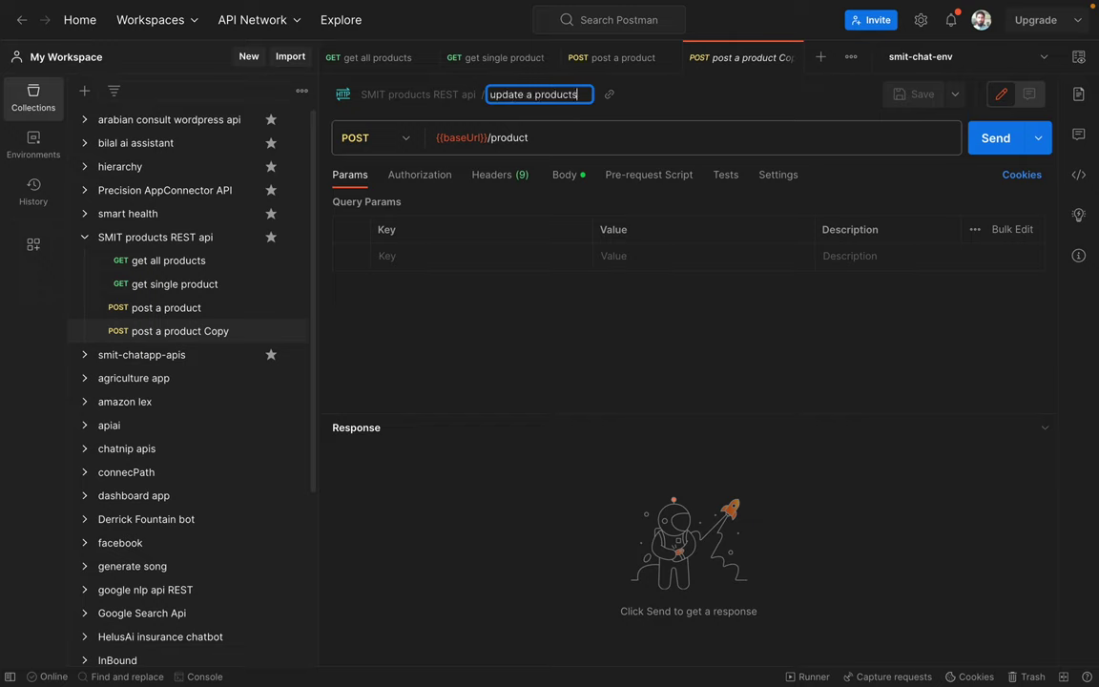
# Step: Add a trailing slash to the update a product URL so it reads {{baseUrl}}/product/ and save the request
pyautogui.click(564, 135)
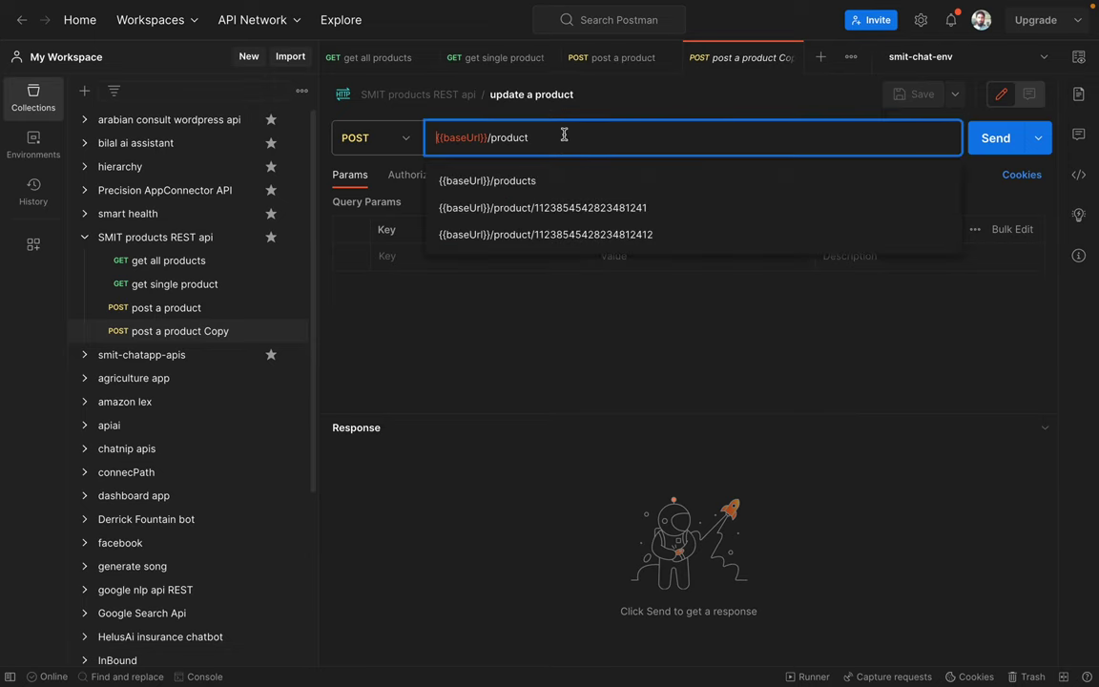
pyautogui.write('/')
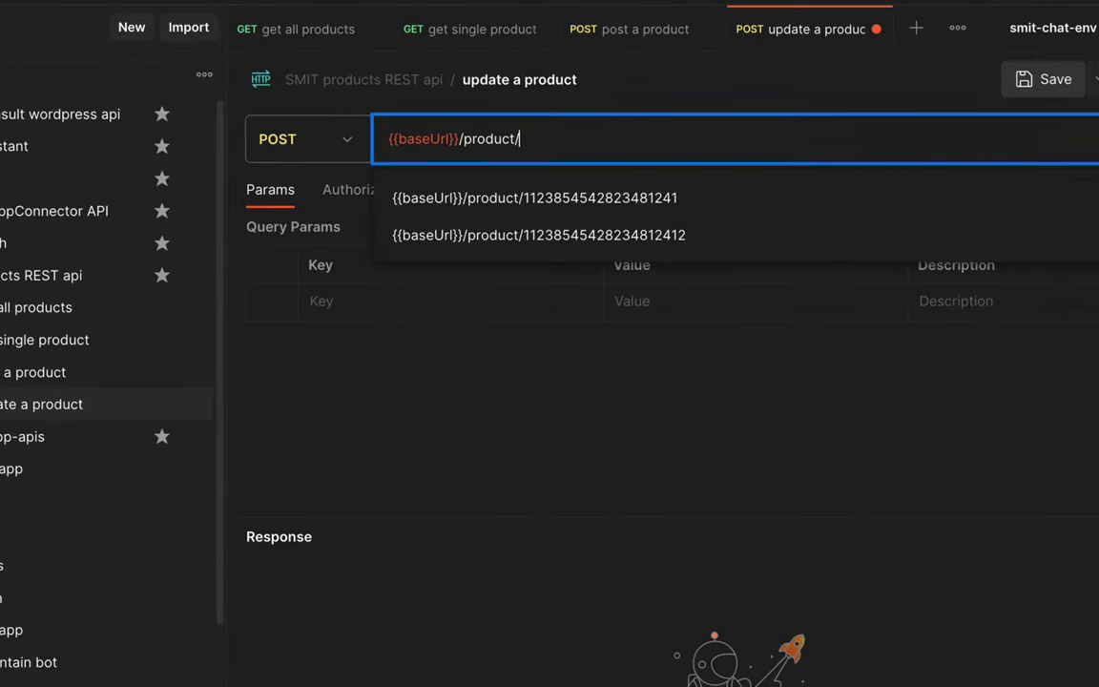
pyautogui.click(563, 384)
pyautogui.hotkey('ctrl', 's')
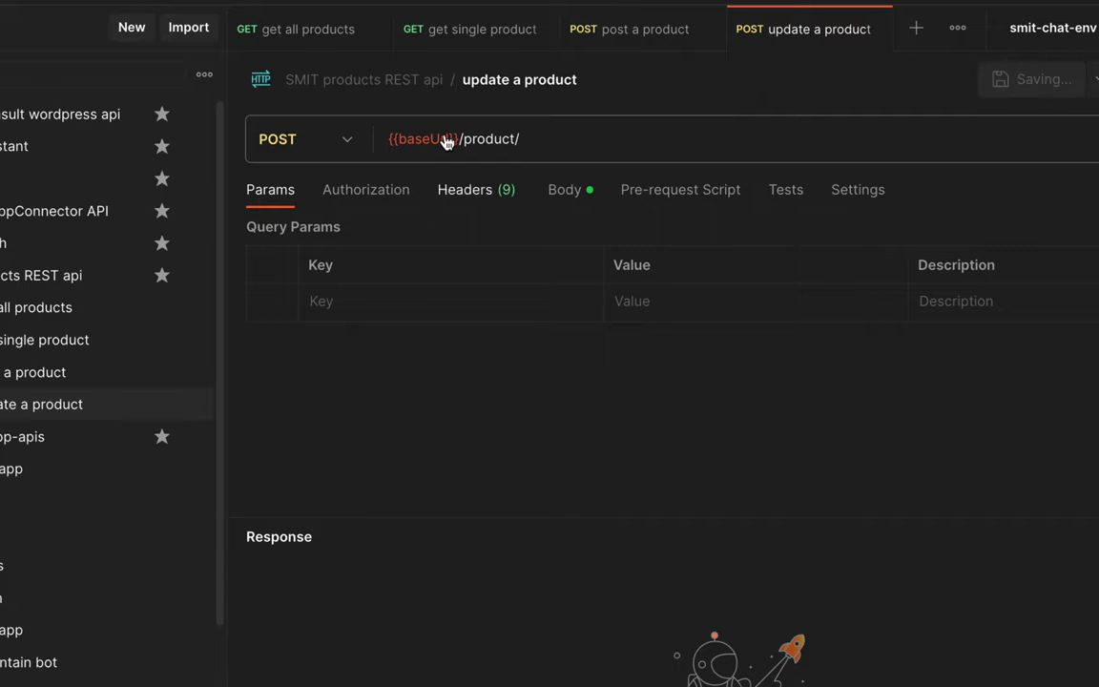
# Step: Copy the id of the "abc" product priced 200 from the get all products response
pyautogui.click(301, 35)
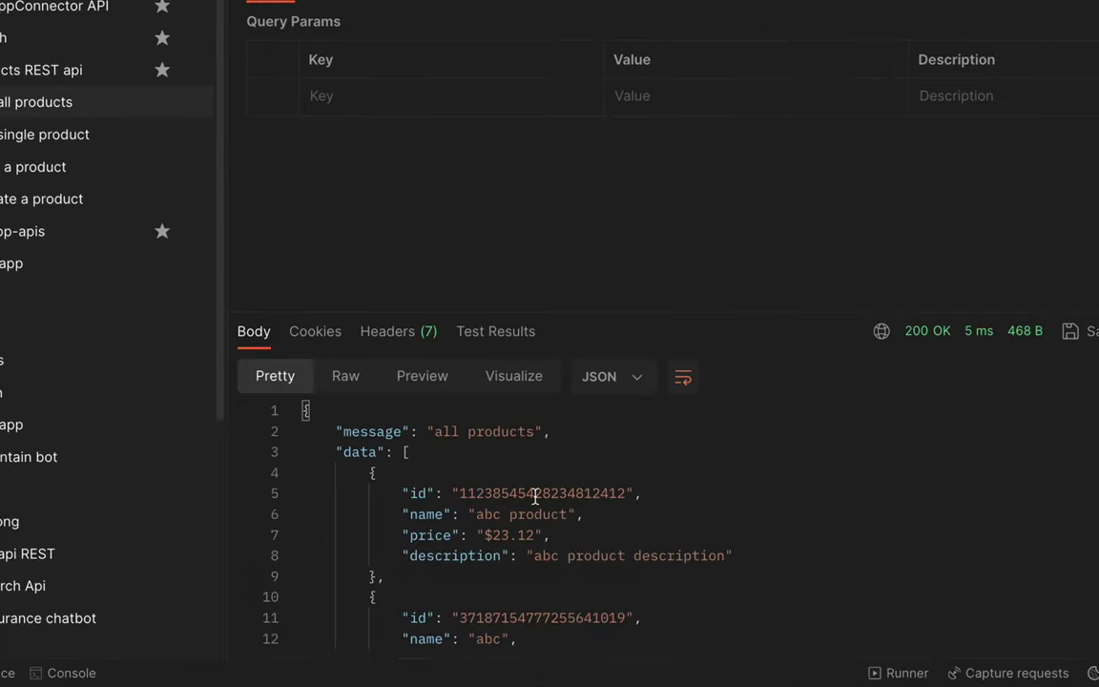
pyautogui.scroll(-2, 535, 495)
pyautogui.doubleClick(513, 515)
pyautogui.hotkey('ctrl', 'c')
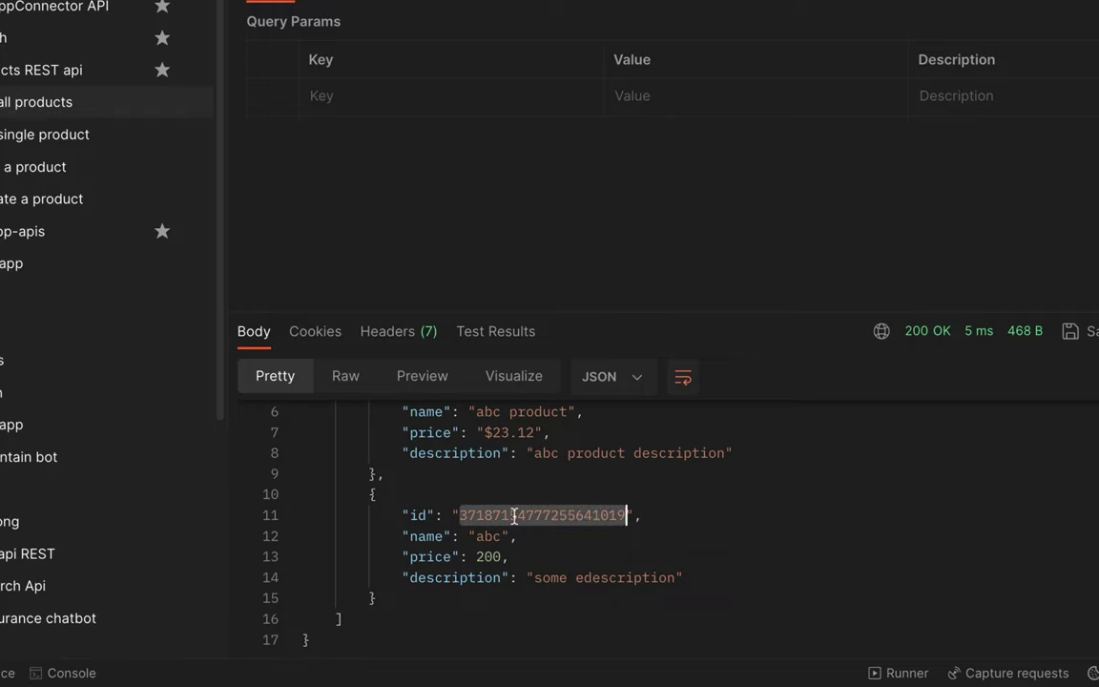
pyautogui.click(516, 536)
pyautogui.scroll(2, 477, 429)
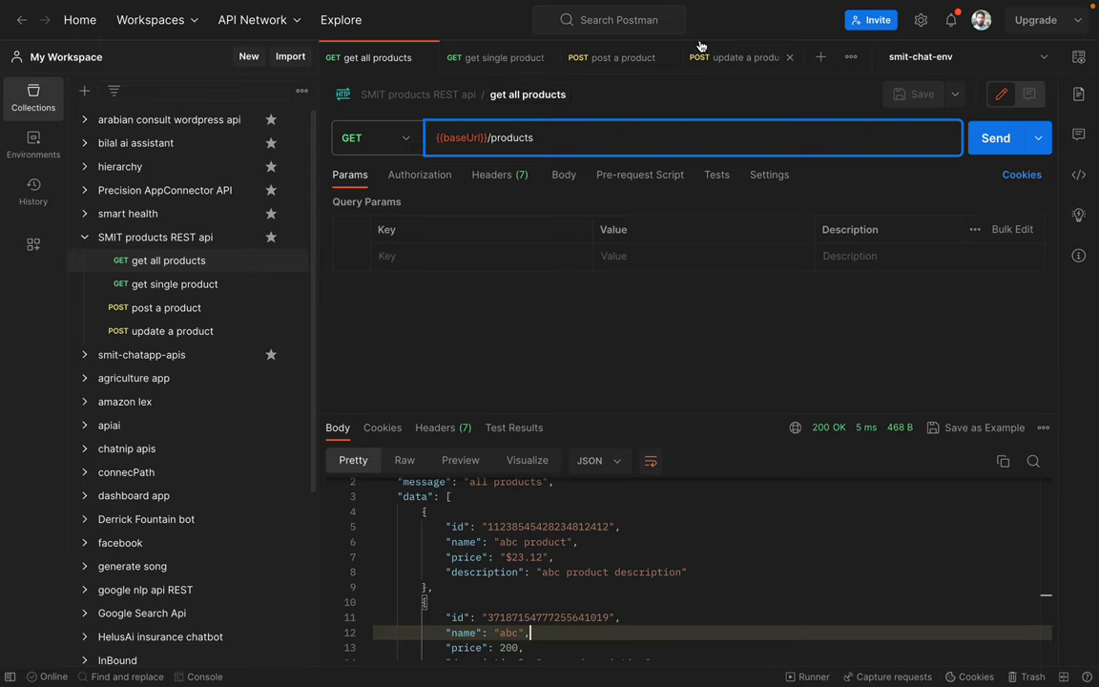
# Step: Close the post a product and get single product requests and paste the copied id after /product/ in the update a product URL
pyautogui.click(735, 59)
pyautogui.middleClick(603, 59)
pyautogui.middleClick(541, 61)
pyautogui.click(556, 134)
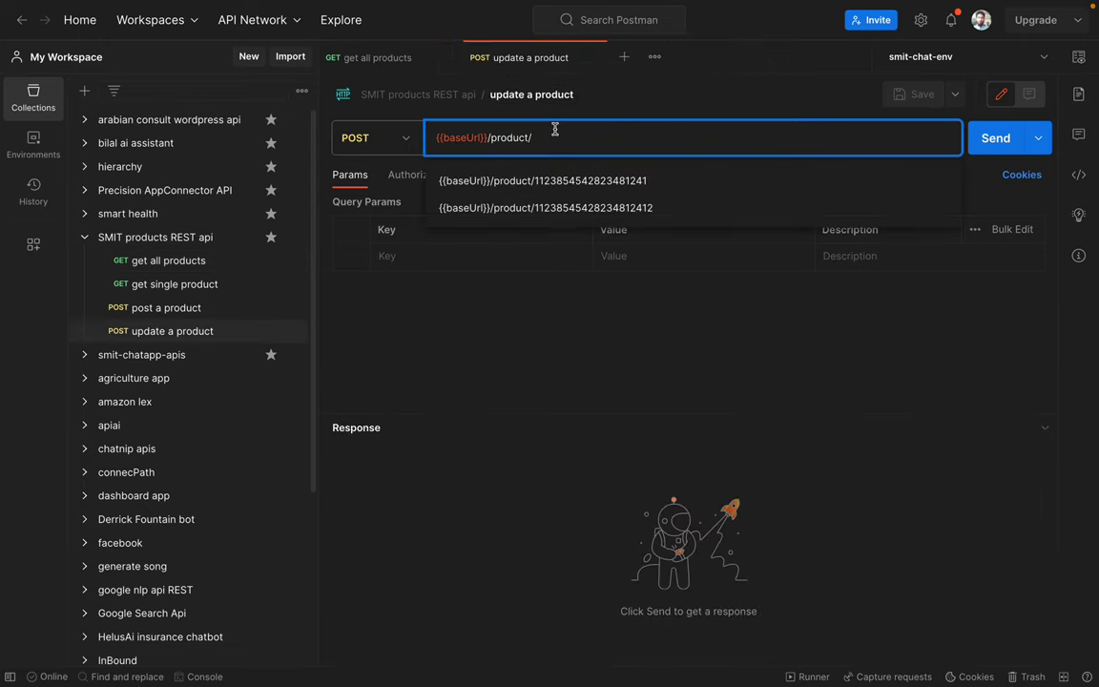
pyautogui.hotkey('ctrl', 'v')
# Step: Remove price and description from the update a product body, set name to "new name" and send the request
pyautogui.click(571, 177)
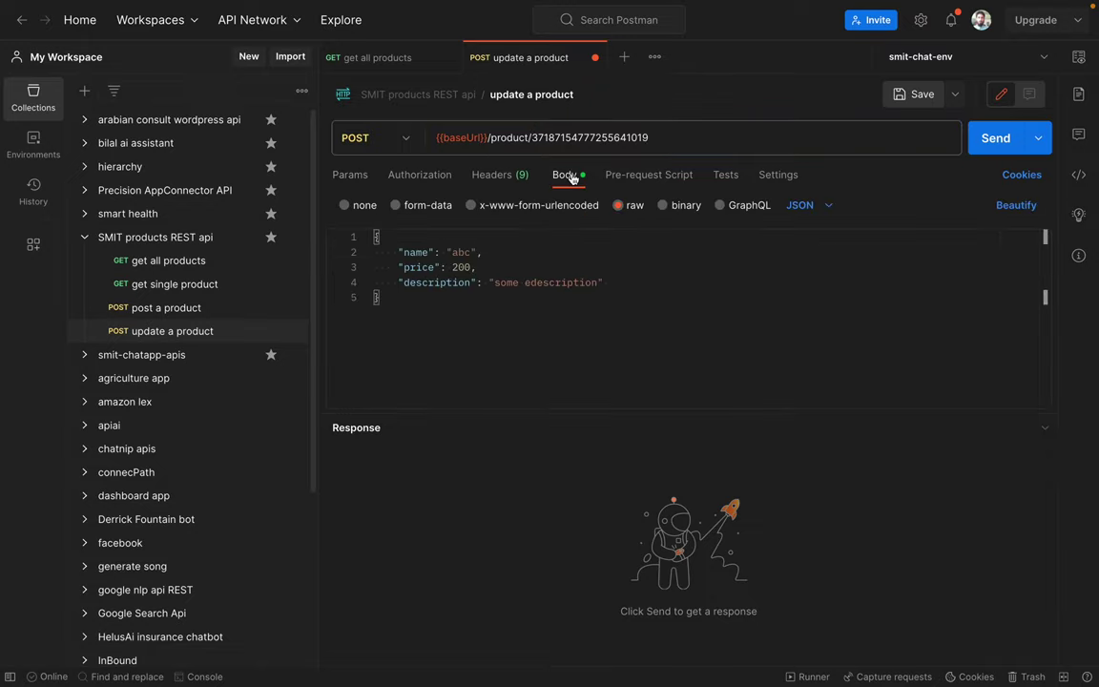
pyautogui.moveTo(405, 270); pyautogui.dragTo(609, 282)
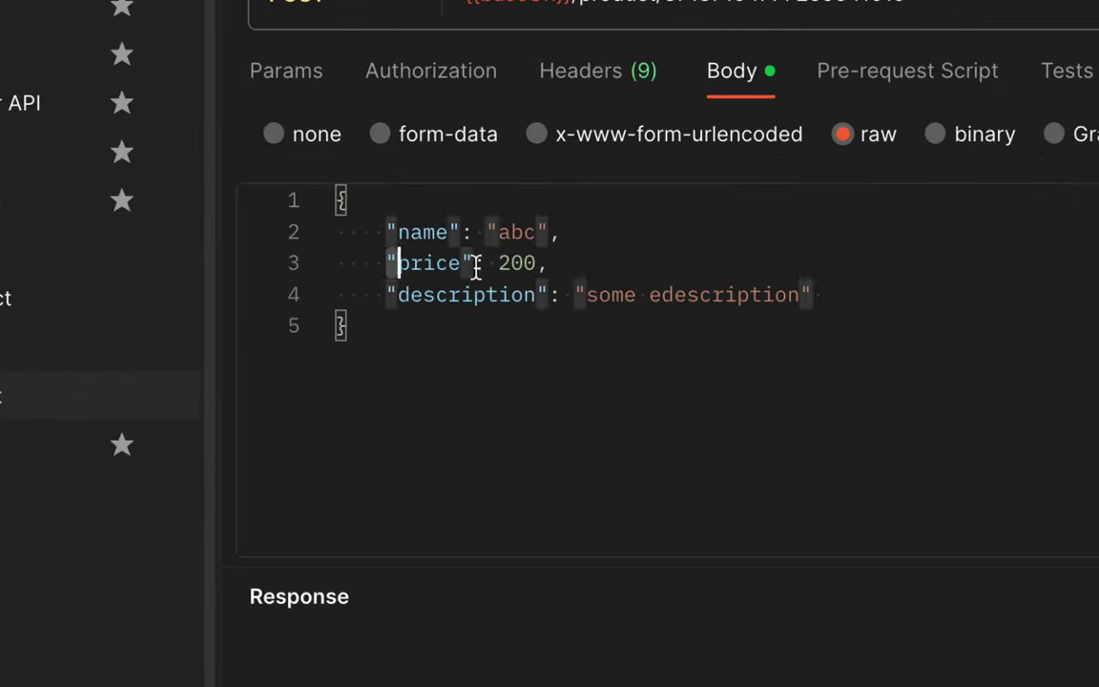
pyautogui.press('BackSpace')
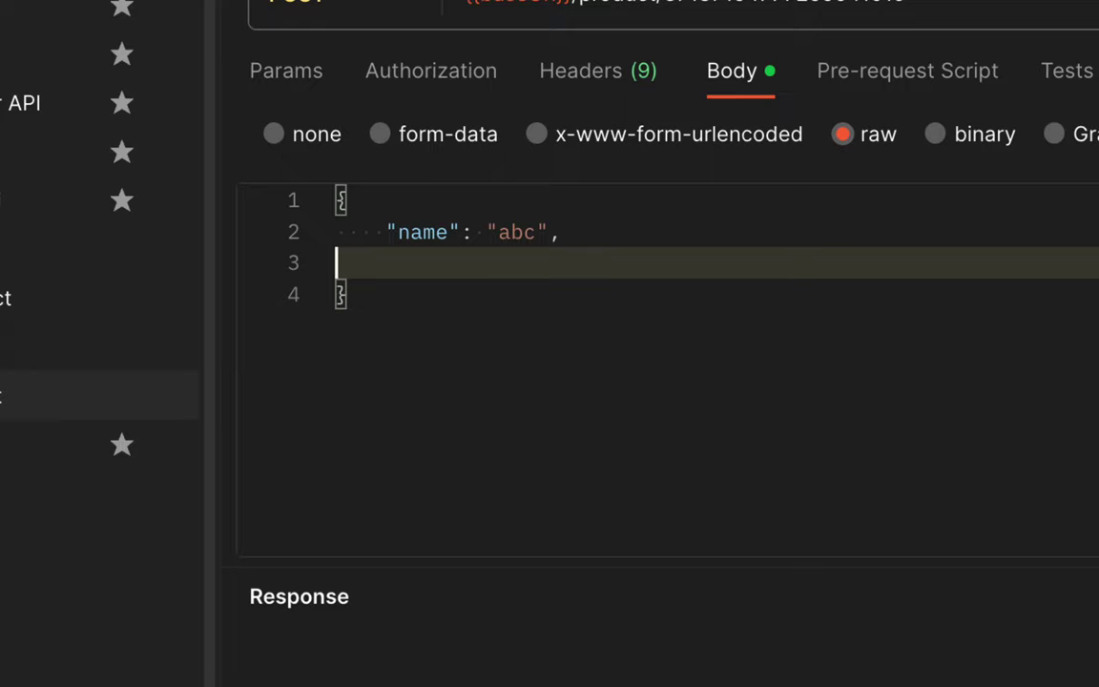
pyautogui.press('BackSpace')
pyautogui.press('BackSpace')
pyautogui.press('BackSpace')
pyautogui.press('BackSpace')
pyautogui.press('BackSpace')
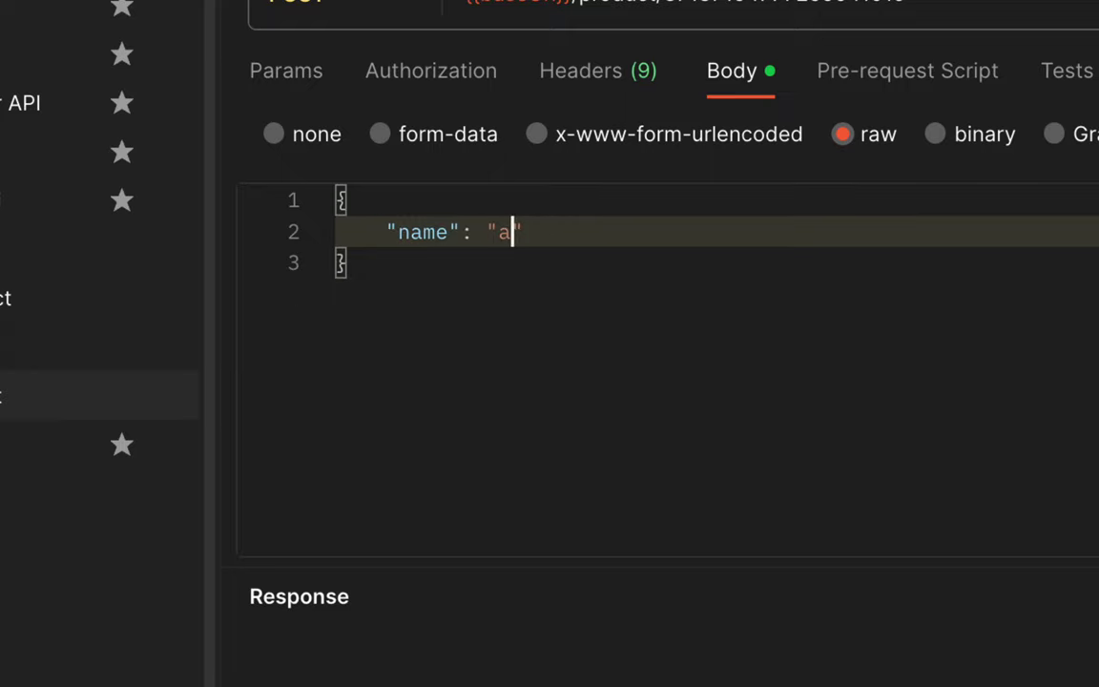
pyautogui.write('new m')
pyautogui.press('BackSpace')
pyautogui.write('name')
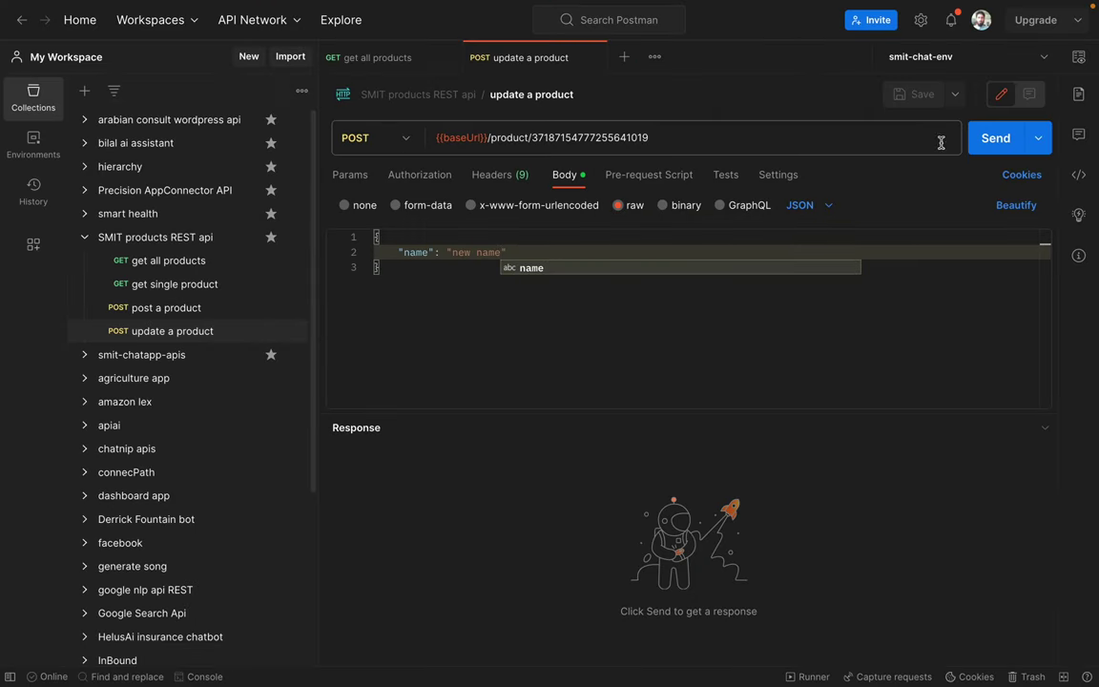
pyautogui.click(993, 148)
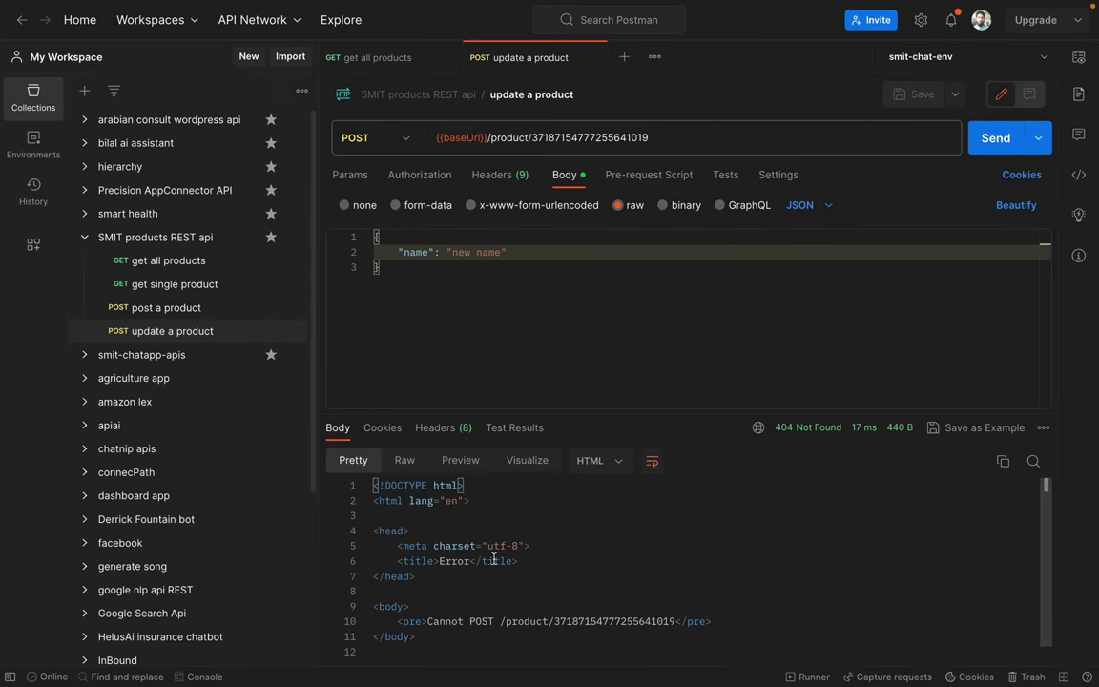
# Step: Change the update a product method to PUT, resend the request and compare the response text with the request body
pyautogui.click(404, 141)
pyautogui.click(360, 237)
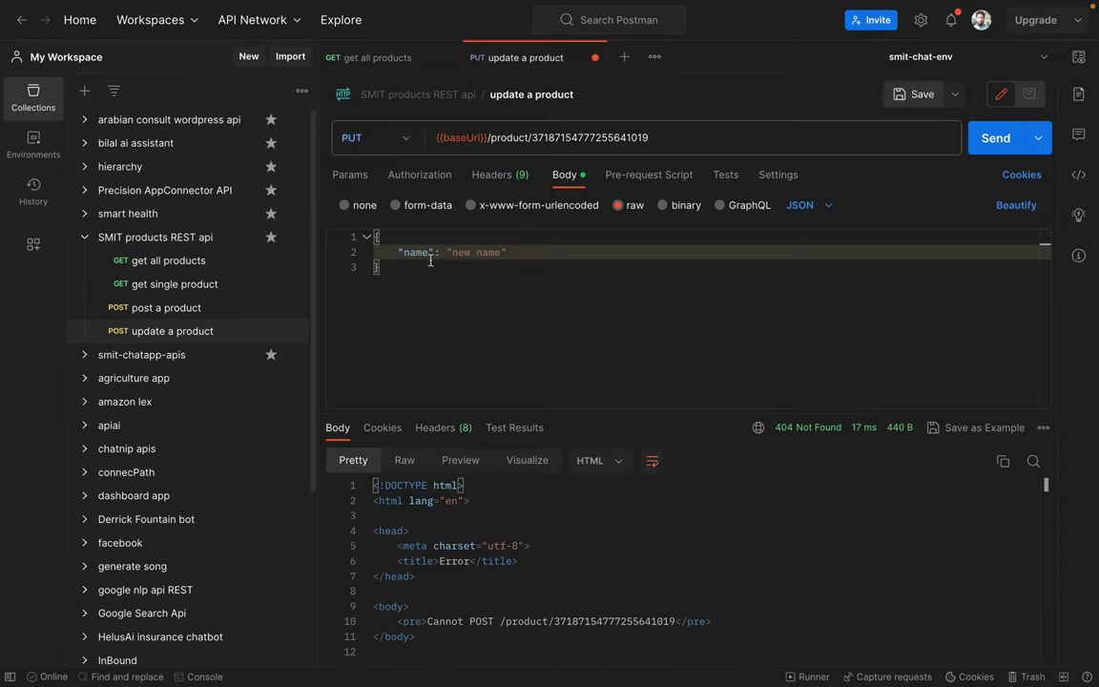
pyautogui.click(998, 137)
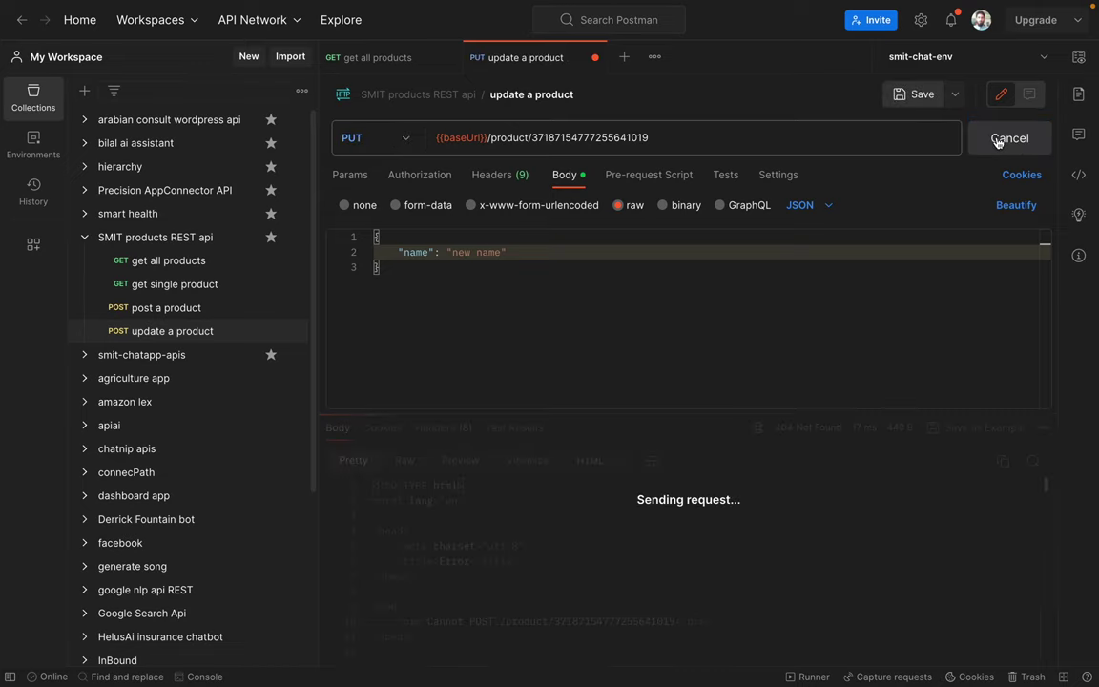
pyautogui.moveTo(420, 516); pyautogui.dragTo(498, 577)
pyautogui.click(505, 577)
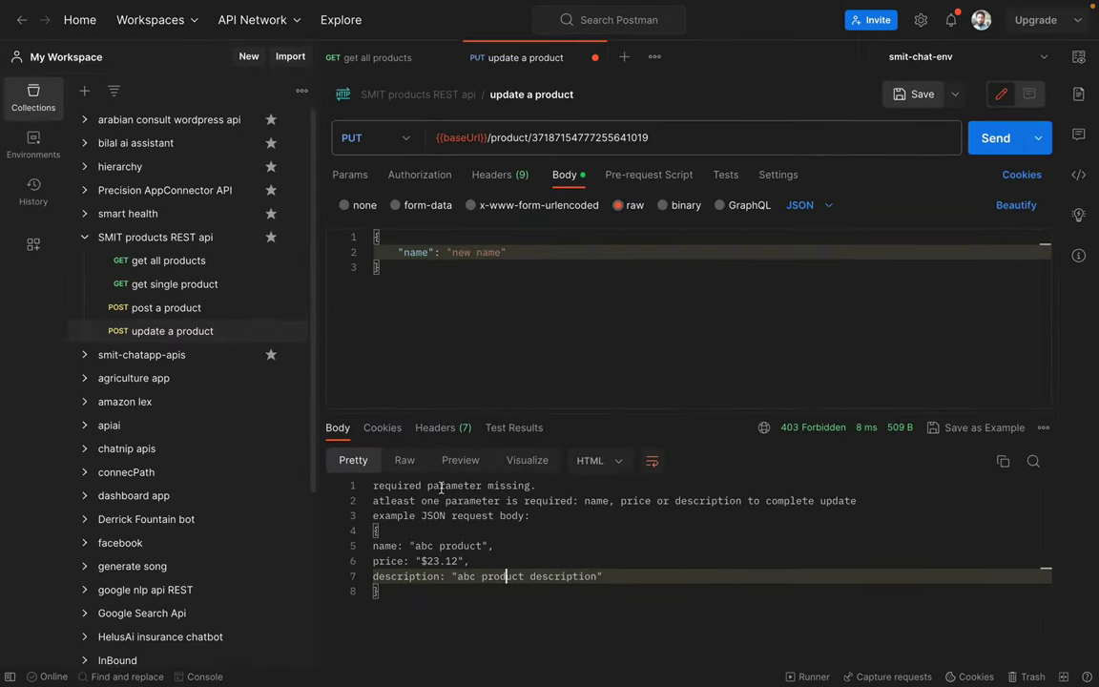
pyautogui.click(450, 275)
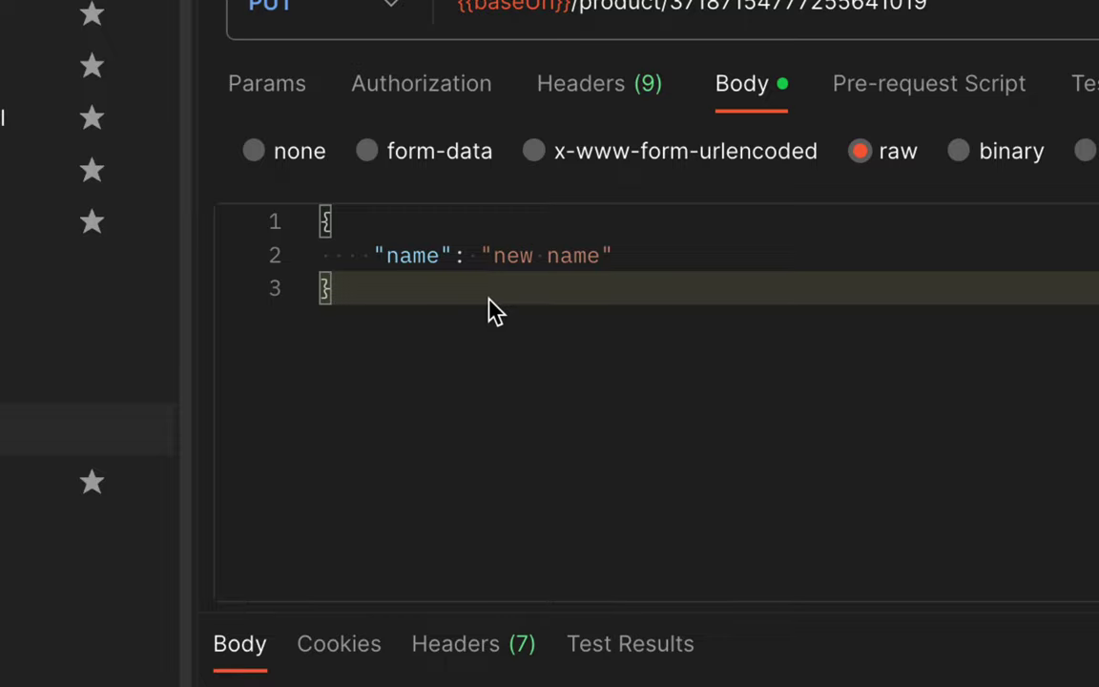
# Step: Switch to VS Code, expand the app.put("/product/:id") route in server.mjs and examine its if condition and 403 response block
pyautogui.press('super+Tab')
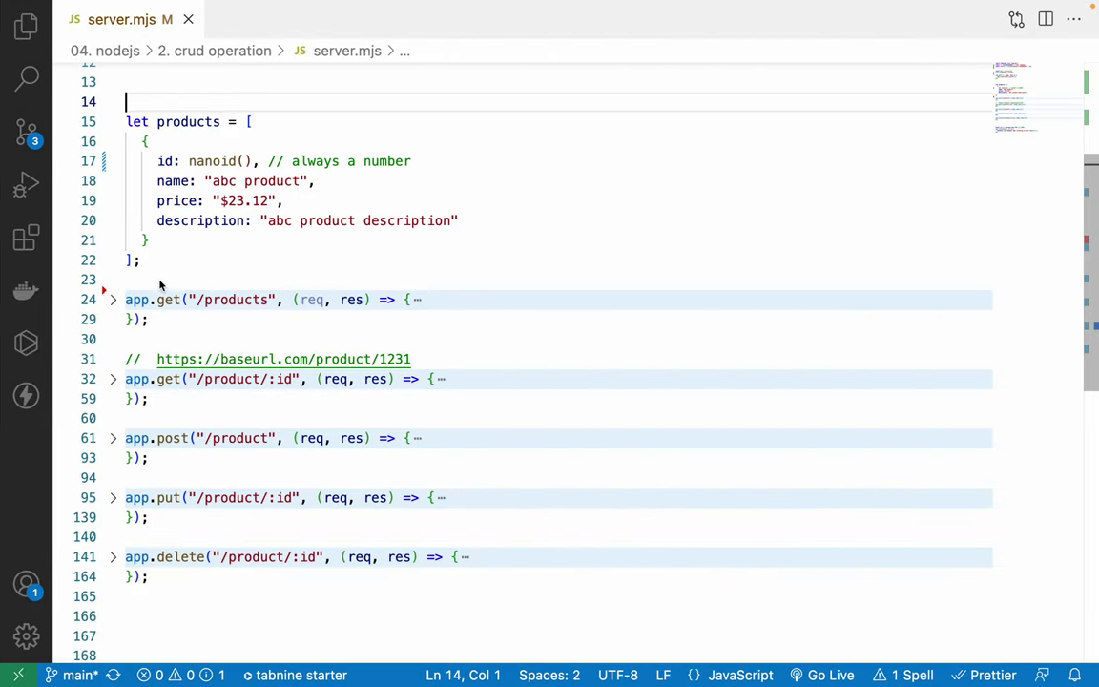
pyautogui.scroll(-3, 155, 488)
pyautogui.click(113, 357)
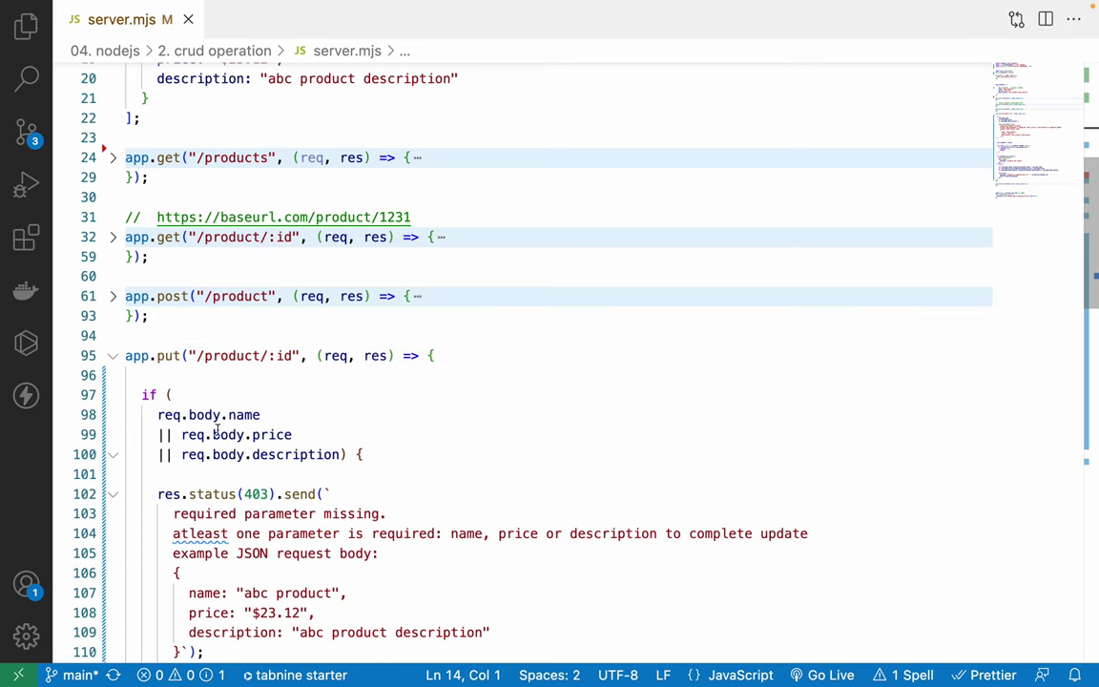
pyautogui.scroll(-3, 218, 446)
pyautogui.moveTo(157, 303); pyautogui.dragTo(269, 302)
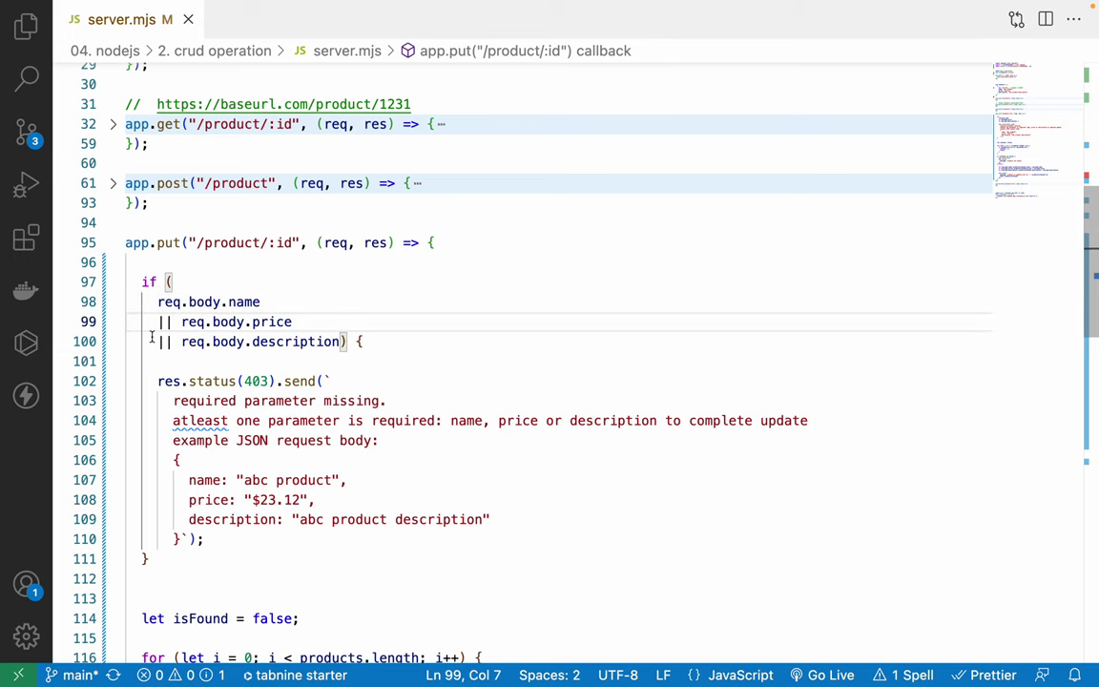
pyautogui.scroll(-2, 152, 336)
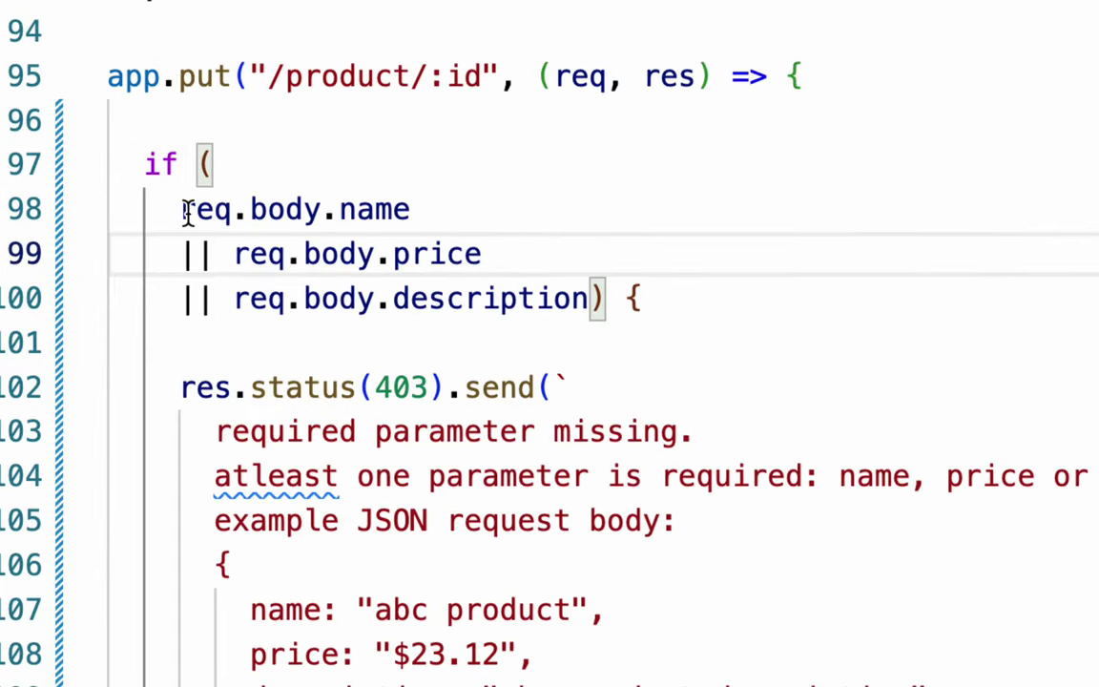
pyautogui.moveTo(188, 210); pyautogui.dragTo(458, 214)
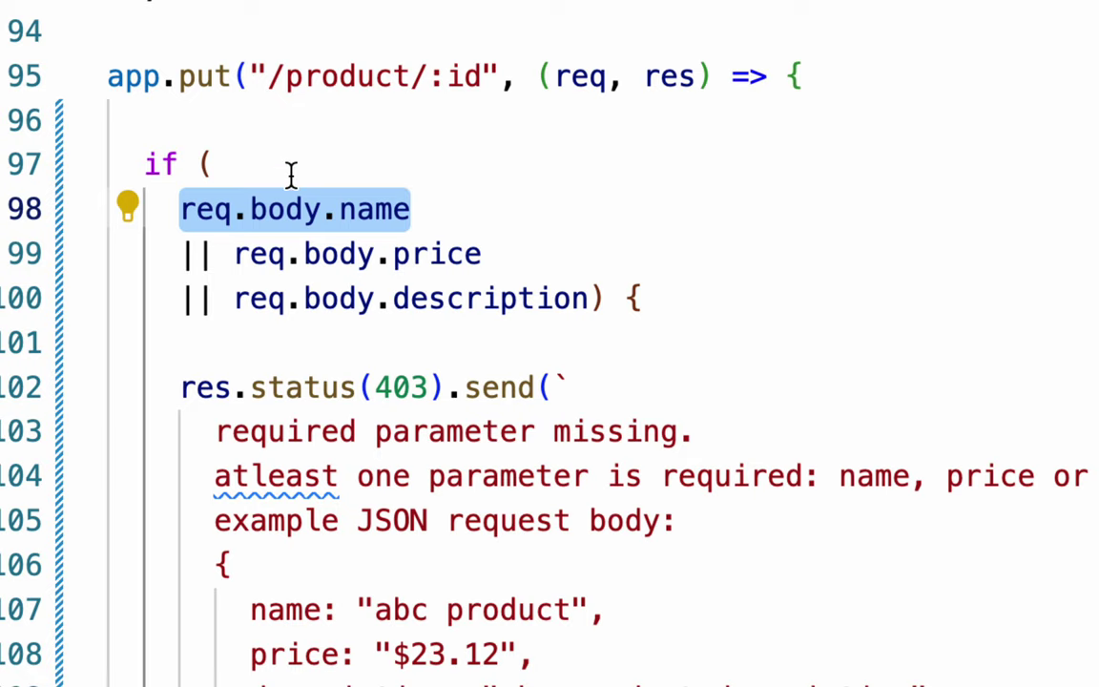
pyautogui.moveTo(194, 388); pyautogui.dragTo(453, 559)
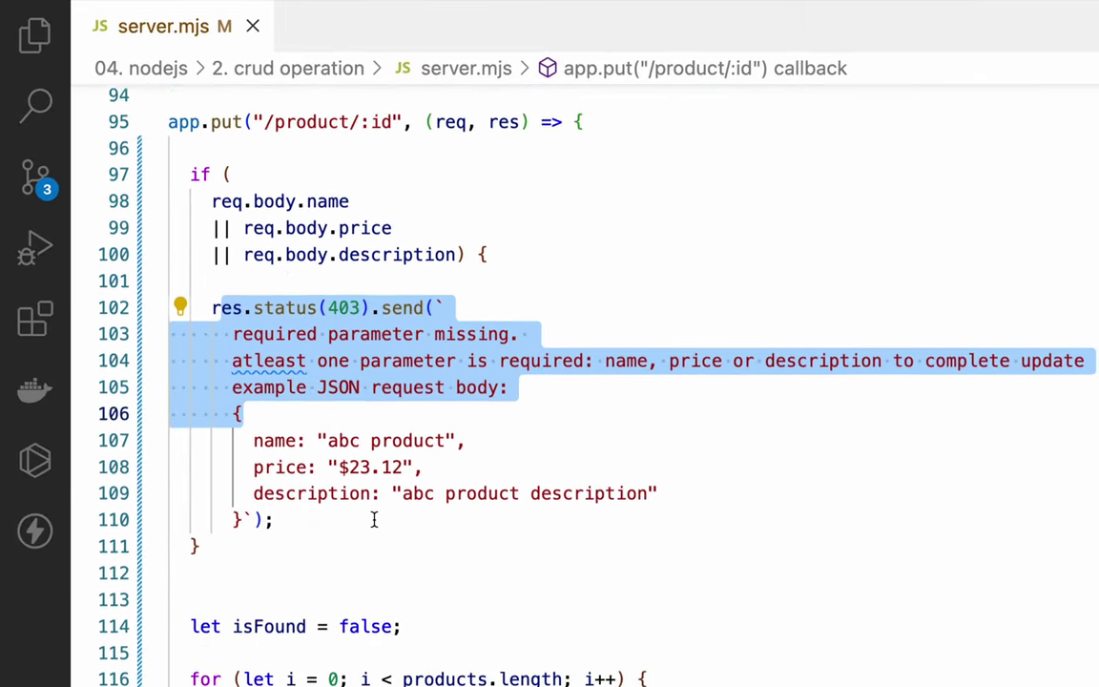
pyautogui.scroll(1, 374, 519)
pyautogui.moveTo(212, 212); pyautogui.dragTo(307, 211)
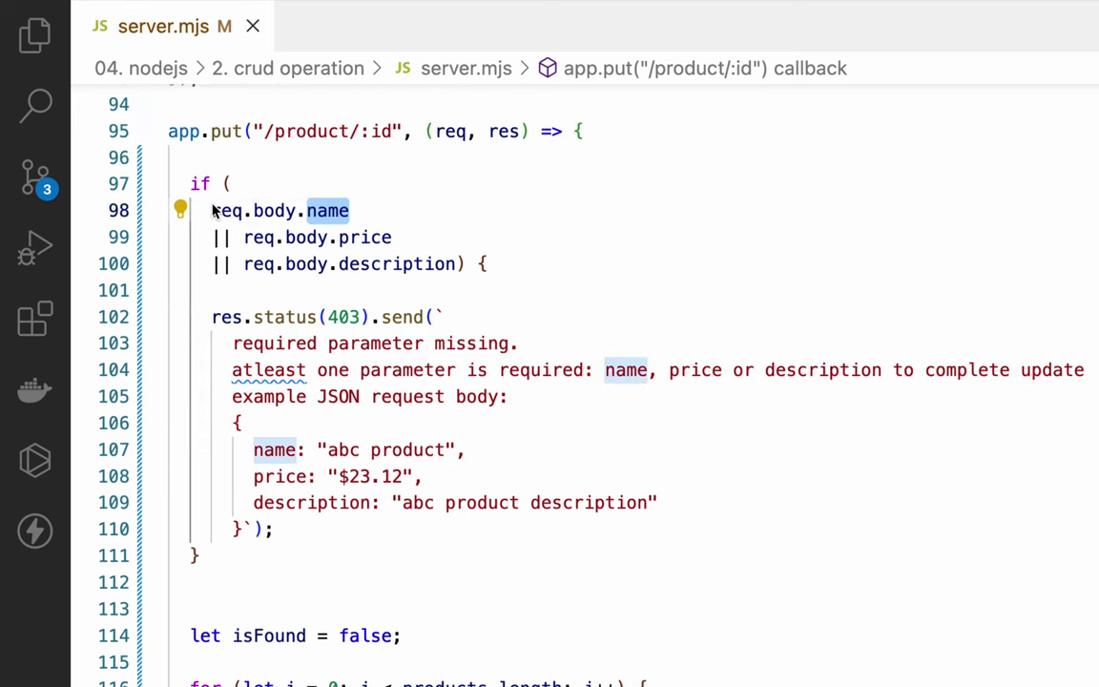
pyautogui.moveTo(213, 211); pyautogui.dragTo(362, 214)
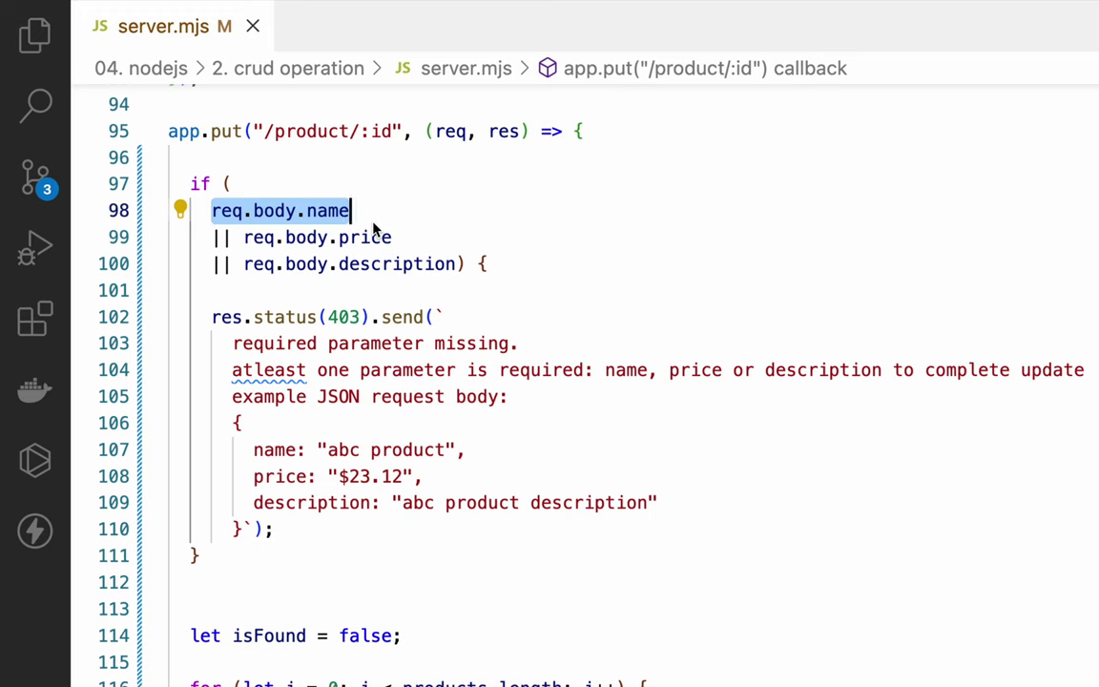
pyautogui.moveTo(212, 317); pyautogui.dragTo(250, 528)
# Step: Replace both || operators with && before req.body.price and req.body.description in the put route's if condition and save server.mjs
pyautogui.click(230, 237)
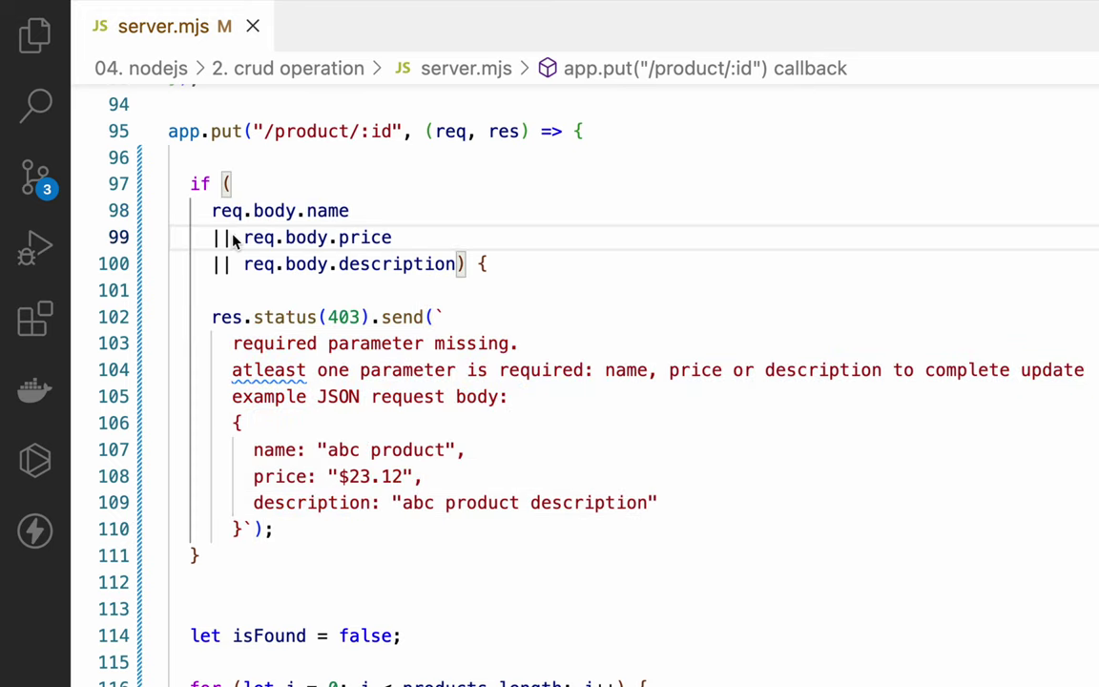
pyautogui.press('super+alt+Down')
pyautogui.press('super+alt+Down')
pyautogui.press('BackSpace')
pyautogui.press('BackSpace')
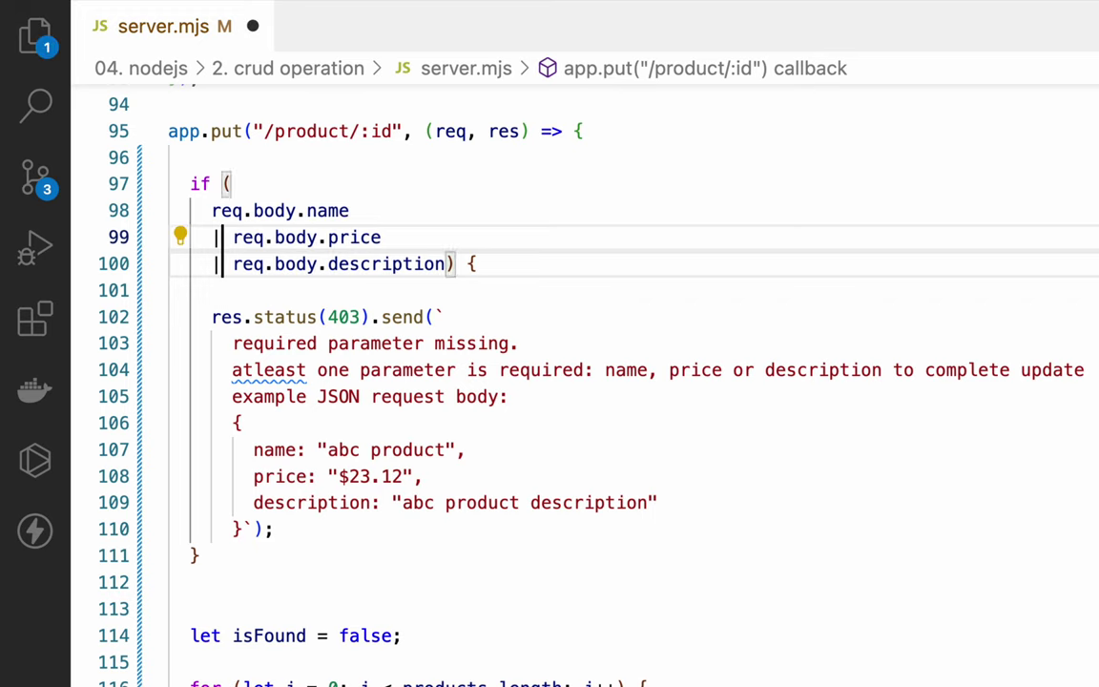
pyautogui.write('&&')
pyautogui.press('super+s')
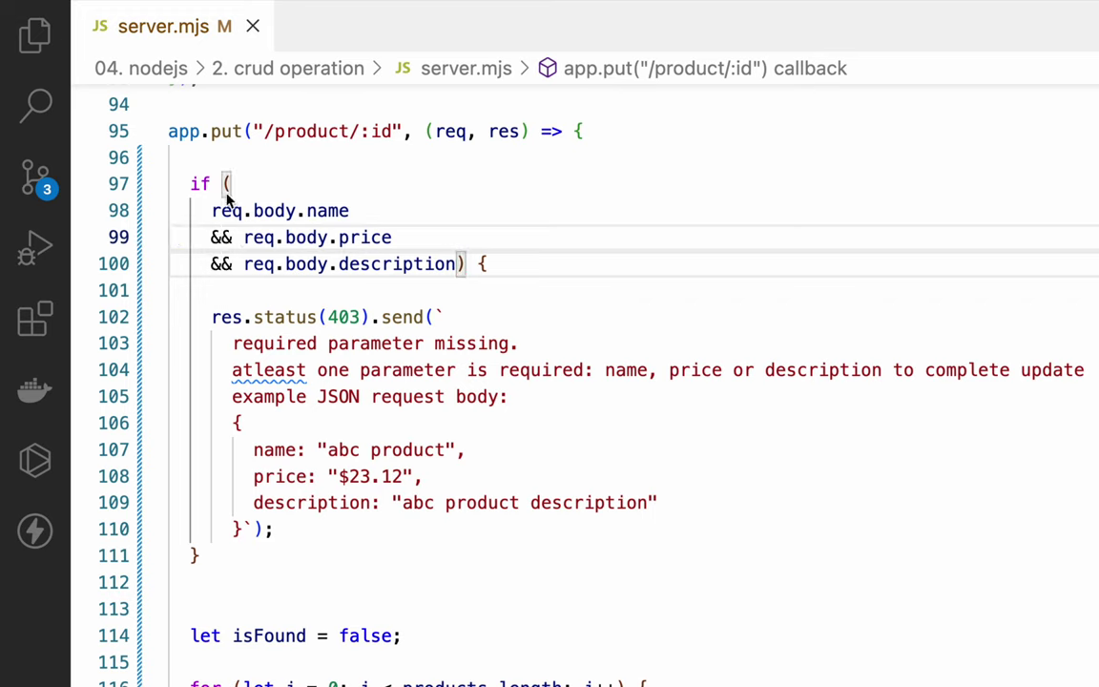
# Step: Negate req.body.name, req.body.price and req.body.description with ! in the put route's if condition and save server.mjs
pyautogui.click(212, 210)
pyautogui.moveTo(212, 210); pyautogui.dragTo(358, 212)
pyautogui.click(358, 212)
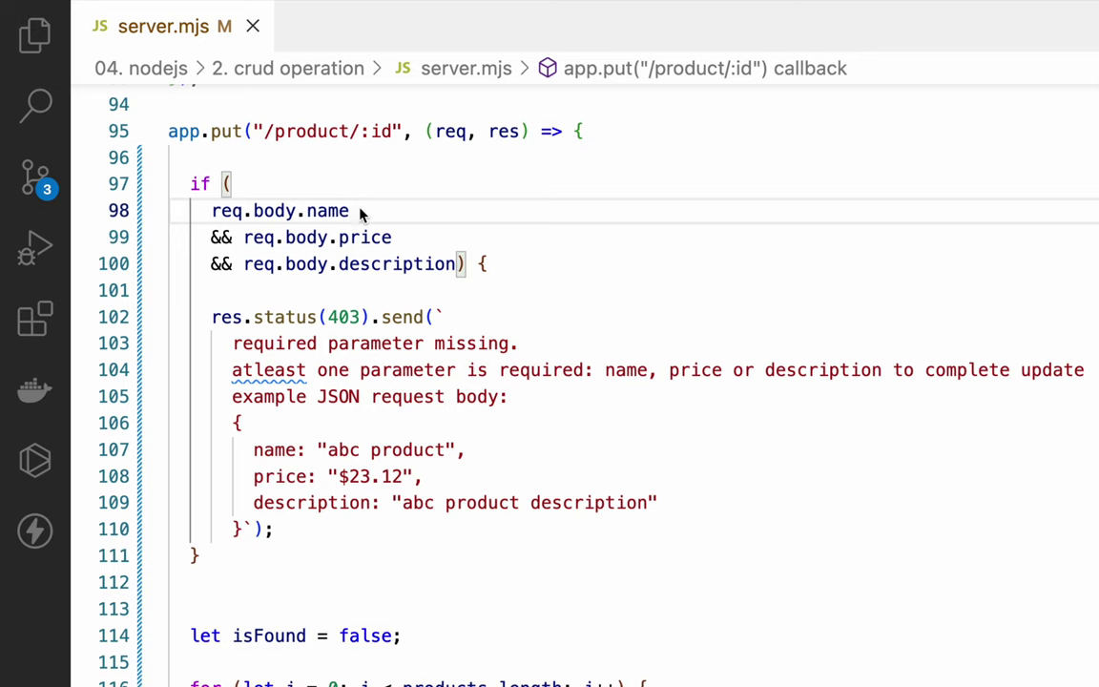
pyautogui.click(212, 210)
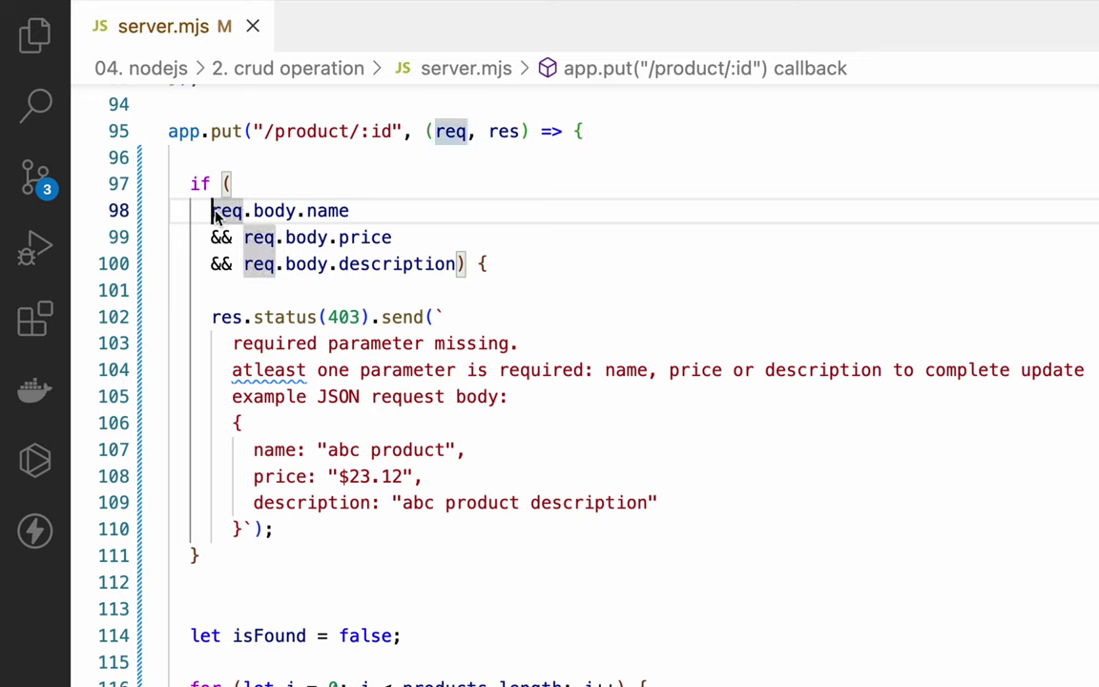
pyautogui.write('!')
pyautogui.click(216, 236)
pyautogui.click(243, 237)
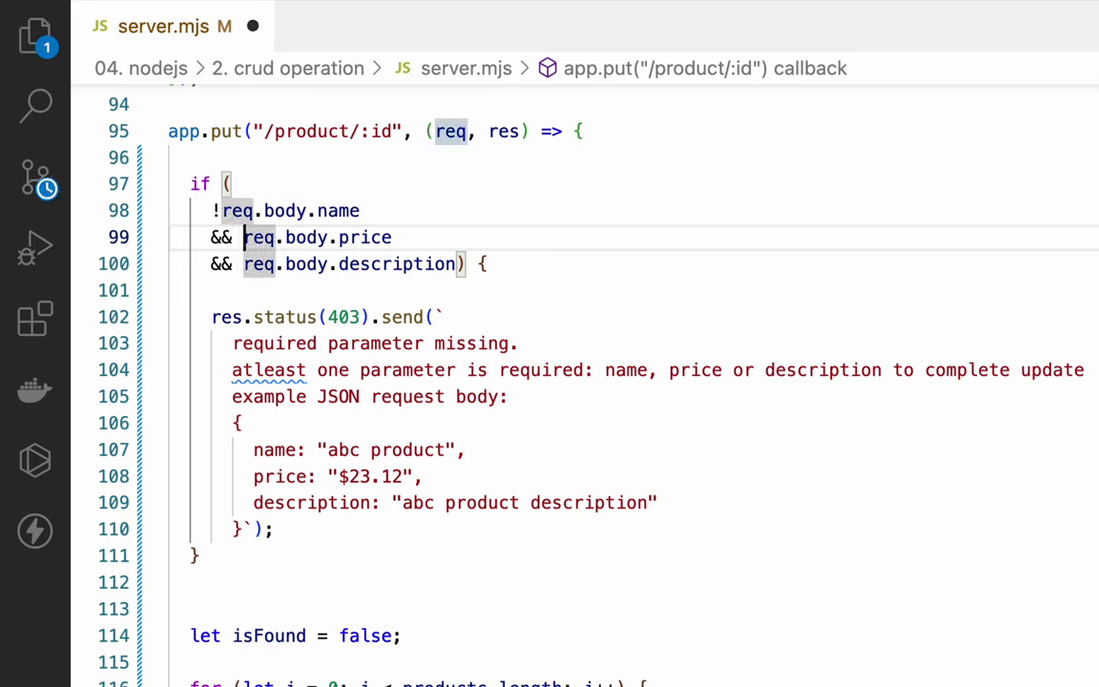
pyautogui.write('!')
pyautogui.click(248, 263)
pyautogui.write('!')
pyautogui.hotkey('ctrl', 's')
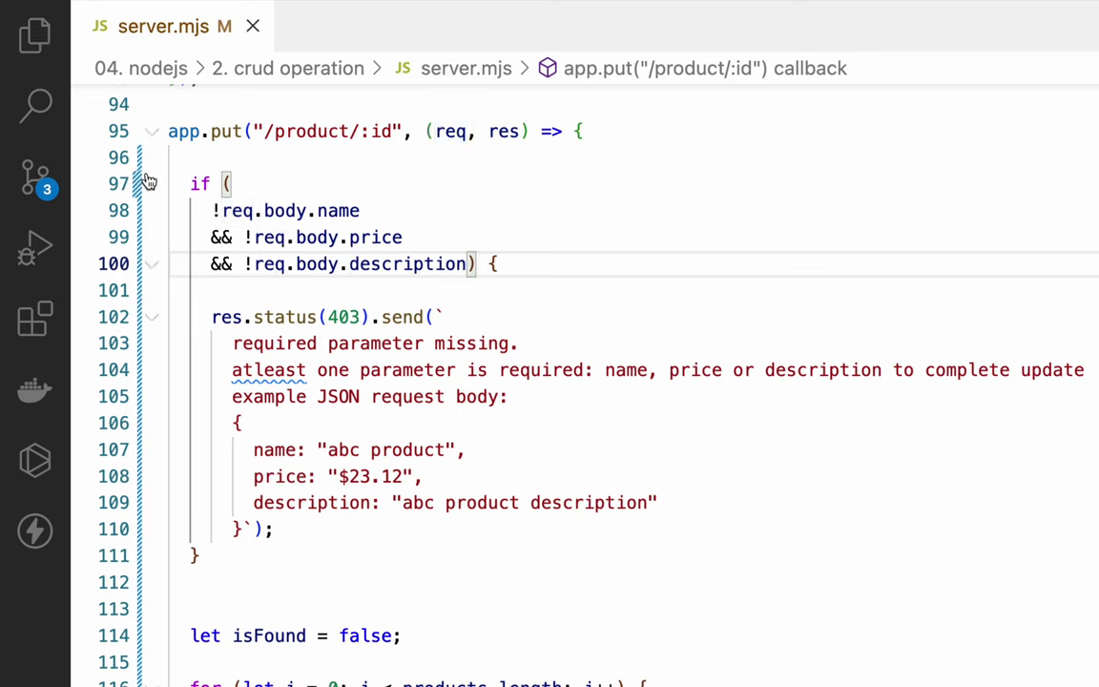
# Step: Review the three negated checks in the put route's condition, and resend the update a product request in Postman
pyautogui.moveTo(212, 210); pyautogui.dragTo(367, 211)
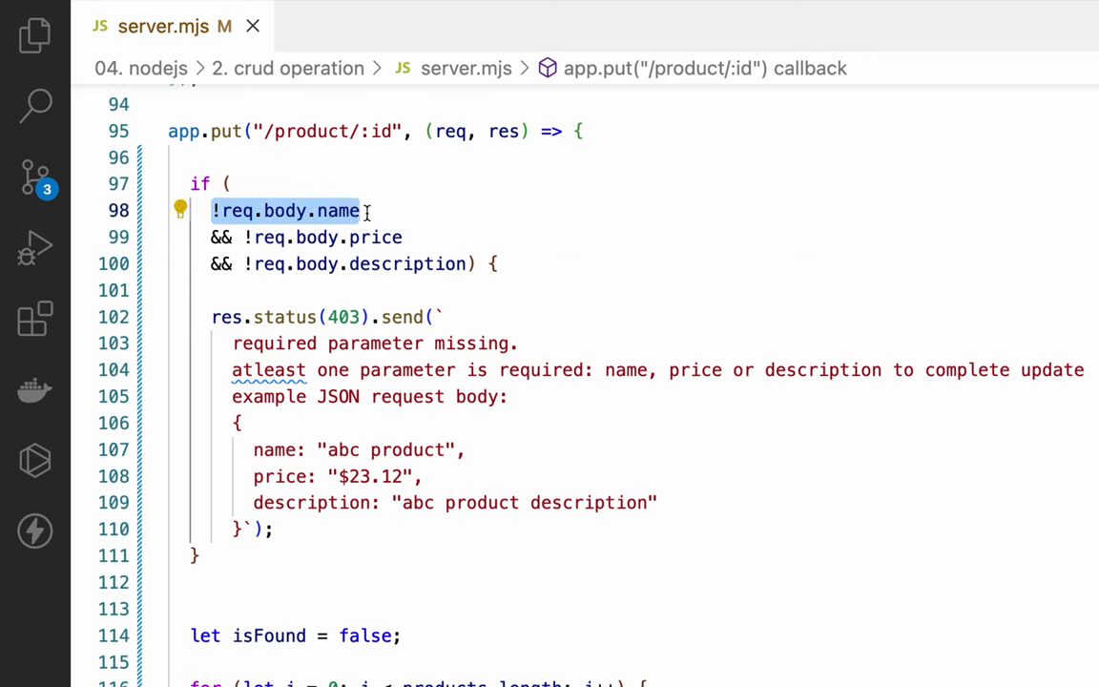
pyautogui.moveTo(244, 237); pyautogui.dragTo(421, 238)
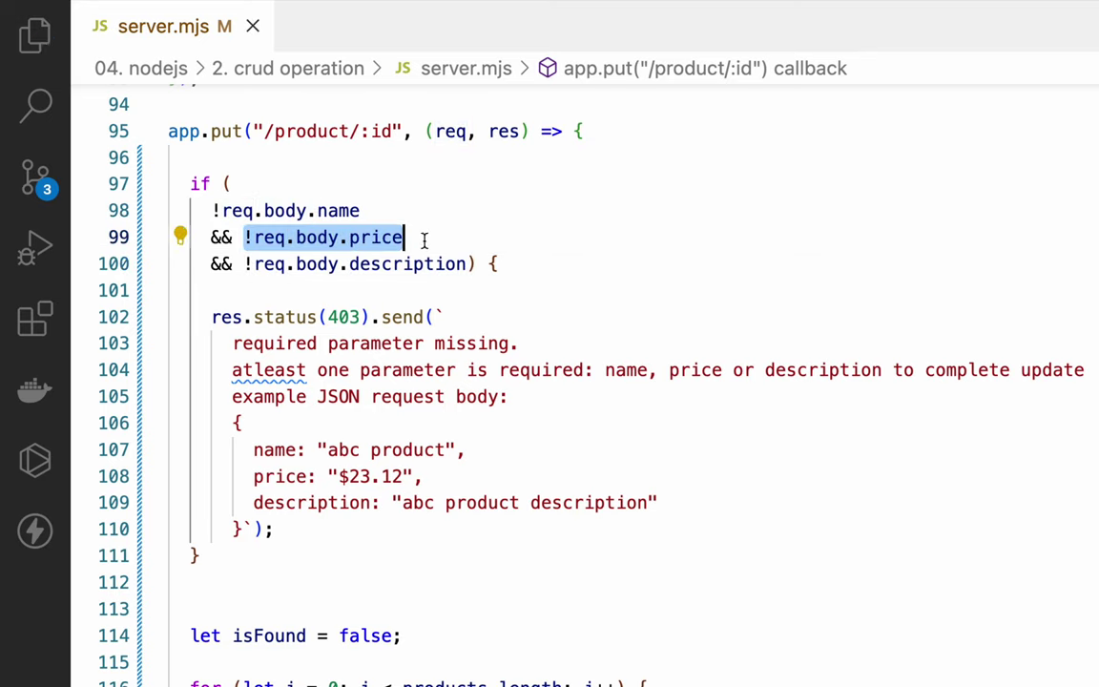
pyautogui.click(250, 265)
pyautogui.click(413, 263)
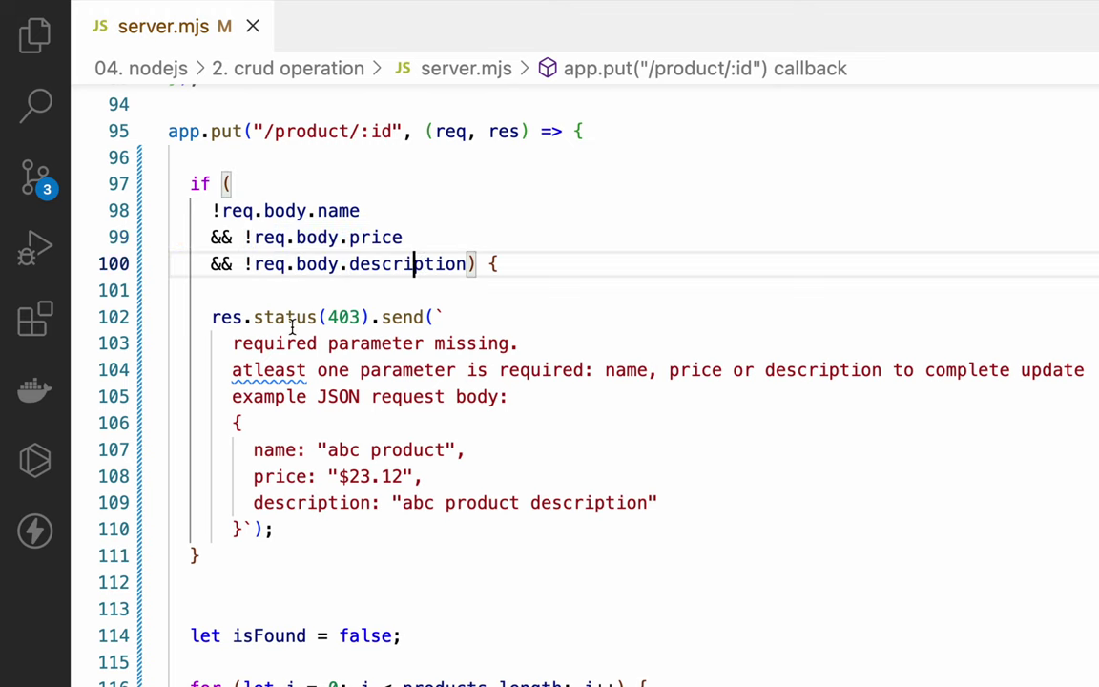
pyautogui.click(324, 423)
pyautogui.click(402, 236)
pyautogui.hotkey('ctrl', 'Left')
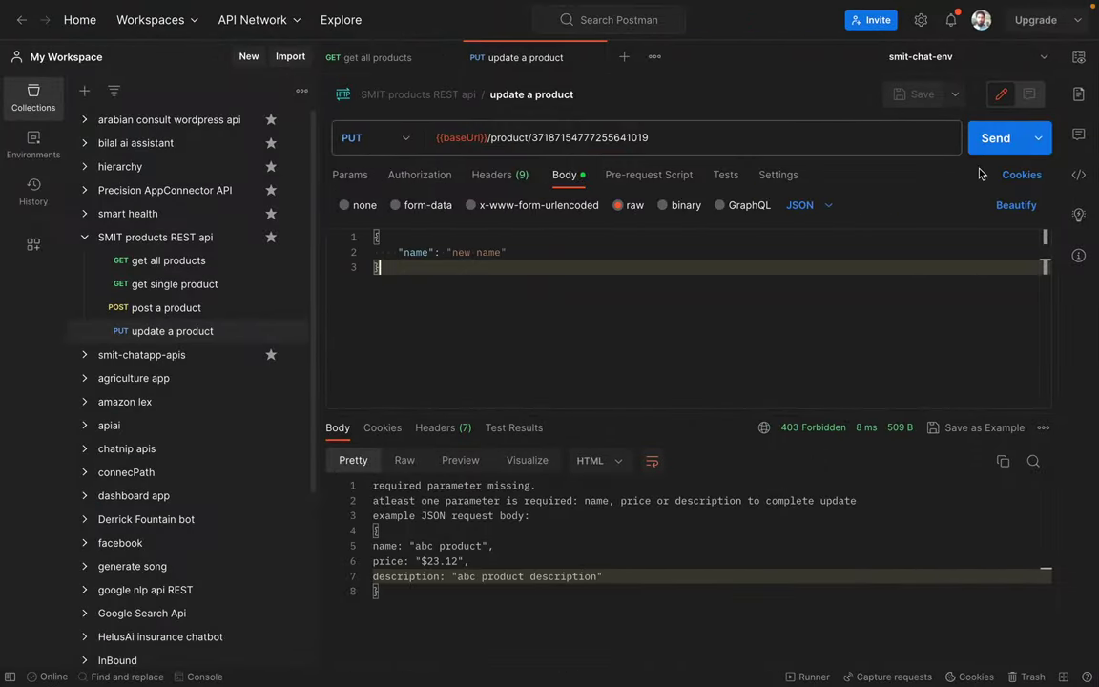
pyautogui.click(997, 139)
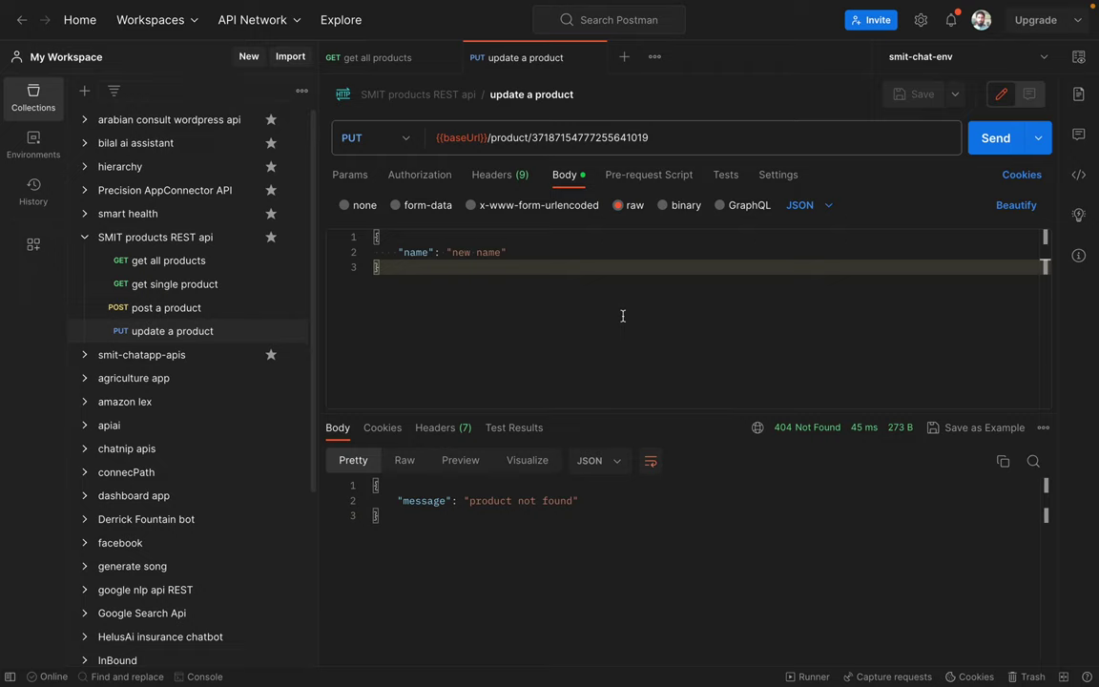
# Step: Compare the product ids in get all products with the update URL, and resend get all products to check the current id
pyautogui.click(368, 57)
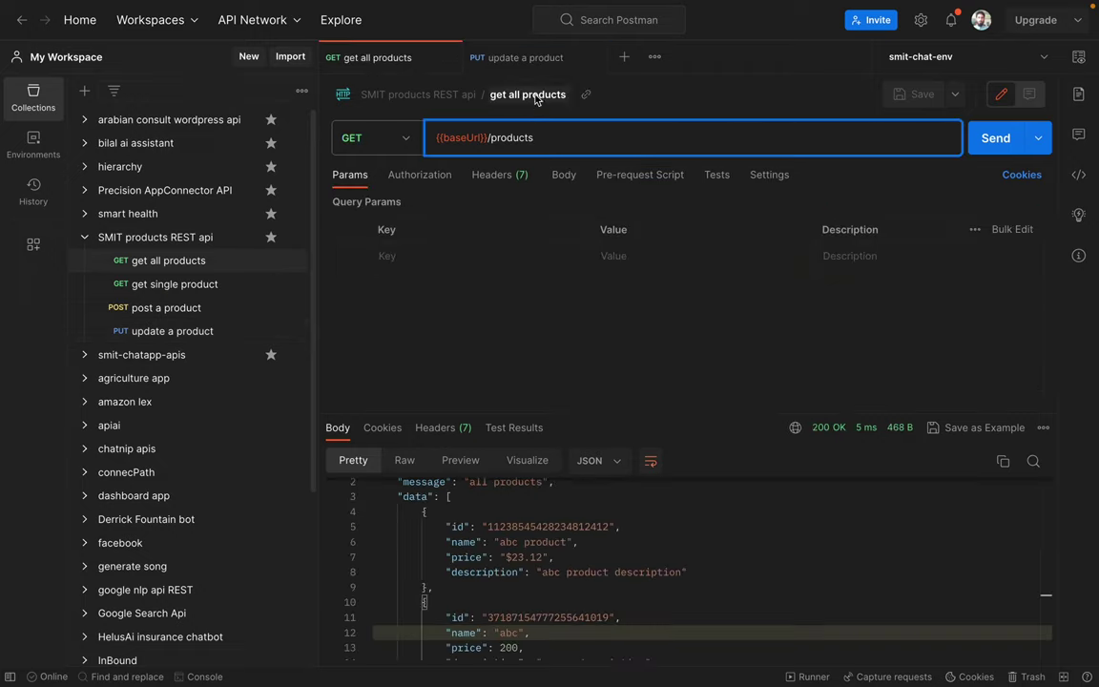
pyautogui.scroll(-2, 577, 567)
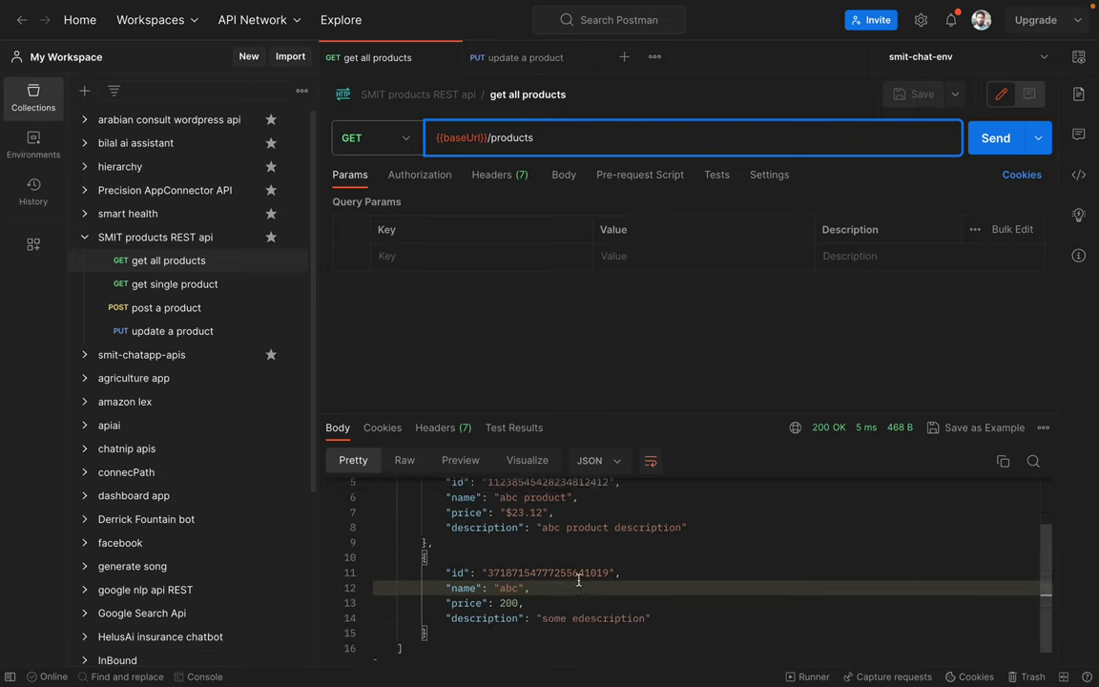
pyautogui.scroll(3, 578, 579)
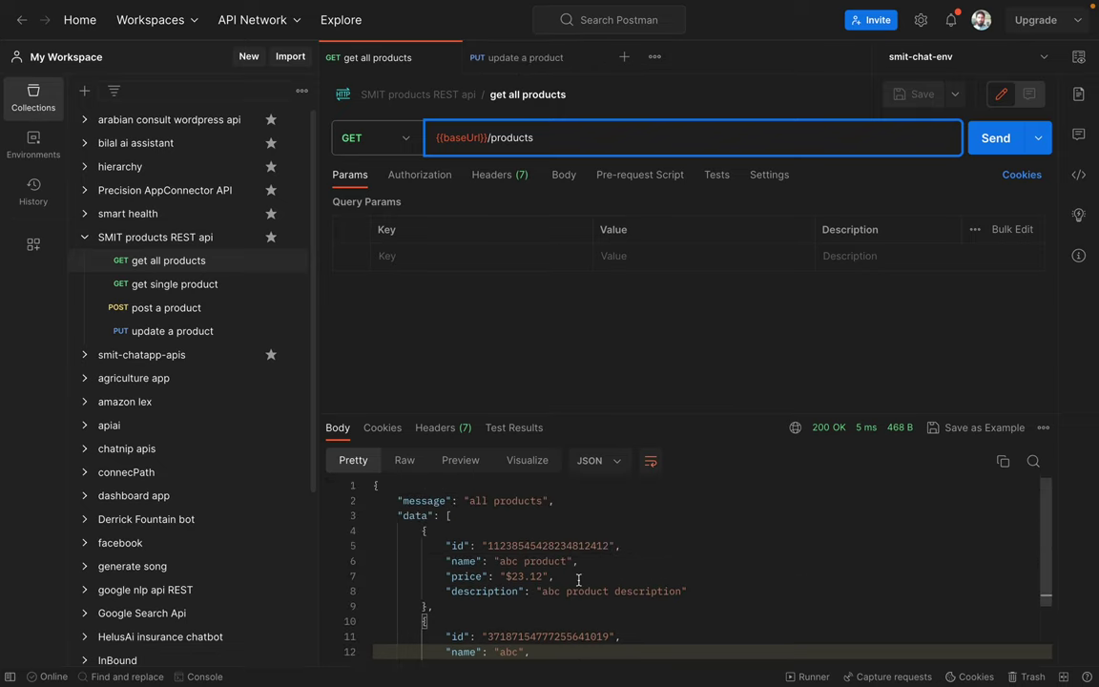
pyautogui.click(516, 61)
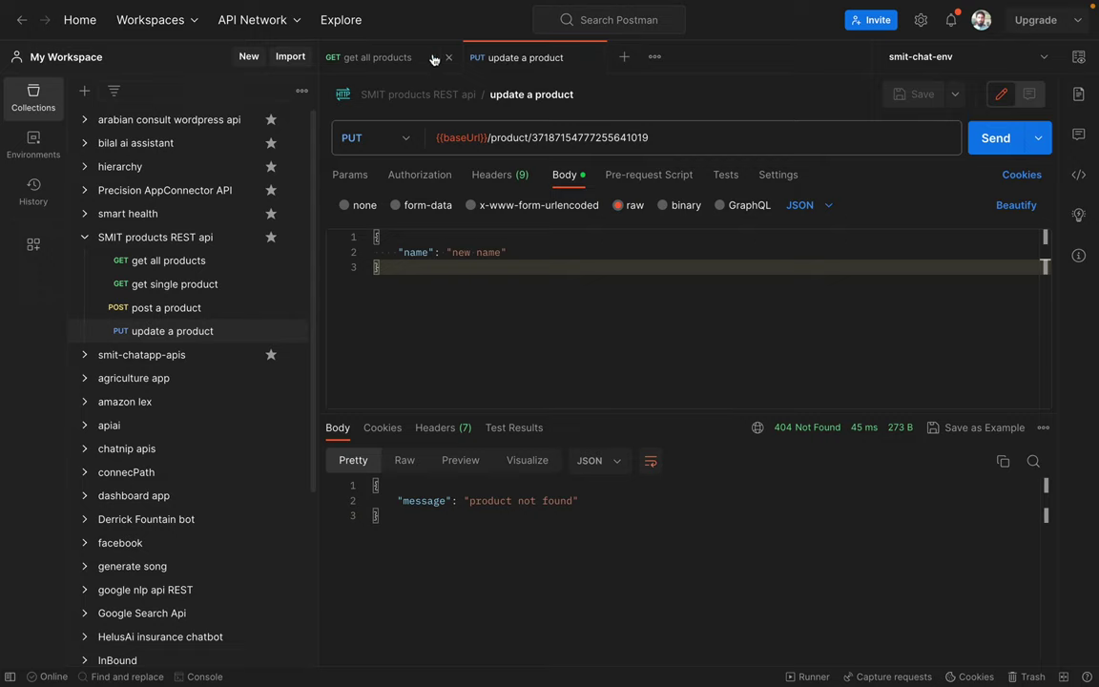
pyautogui.click(380, 57)
pyautogui.scroll(-2, 525, 539)
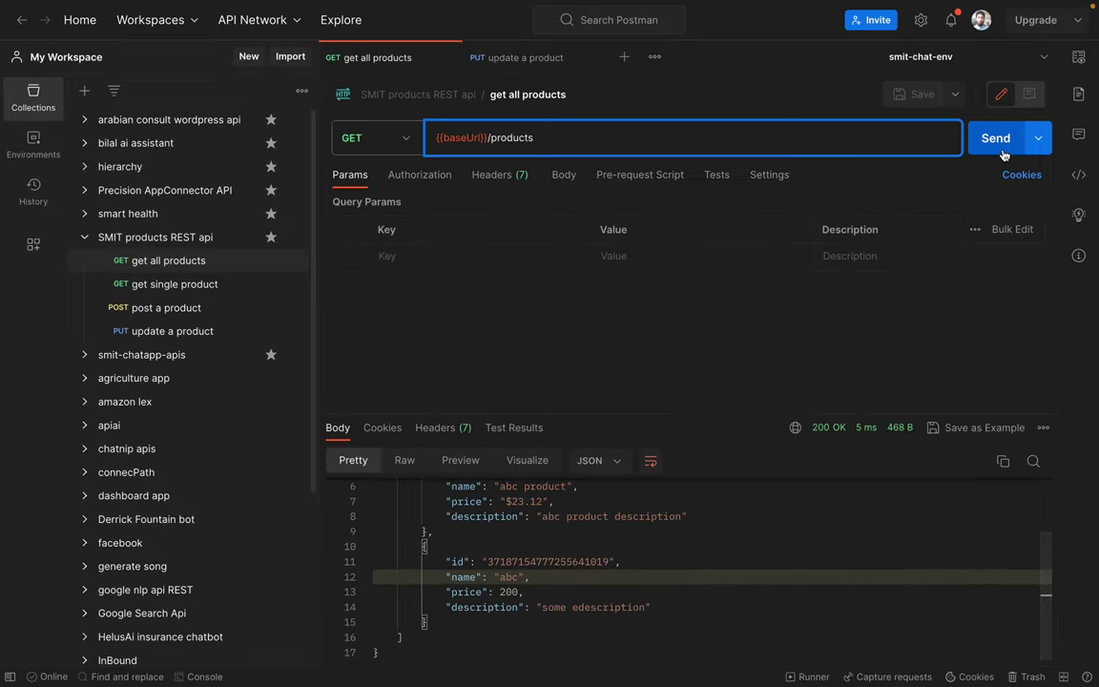
pyautogui.click(995, 139)
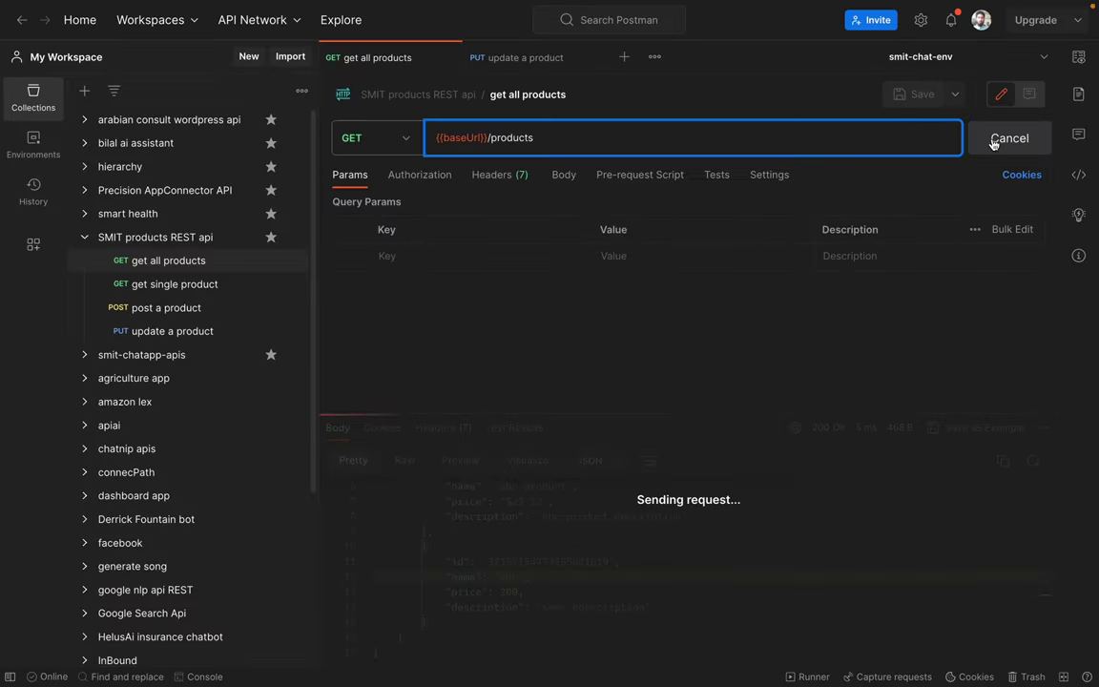
pyautogui.click(554, 577)
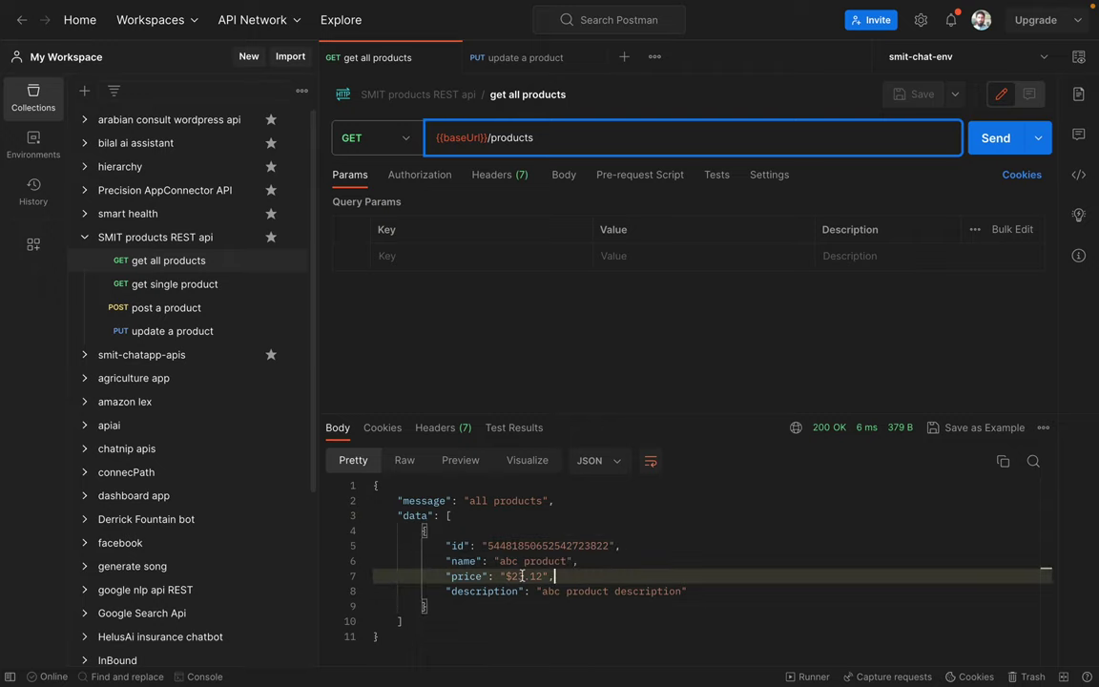
pyautogui.moveTo(494, 546); pyautogui.dragTo(575, 546)
pyautogui.click(653, 520)
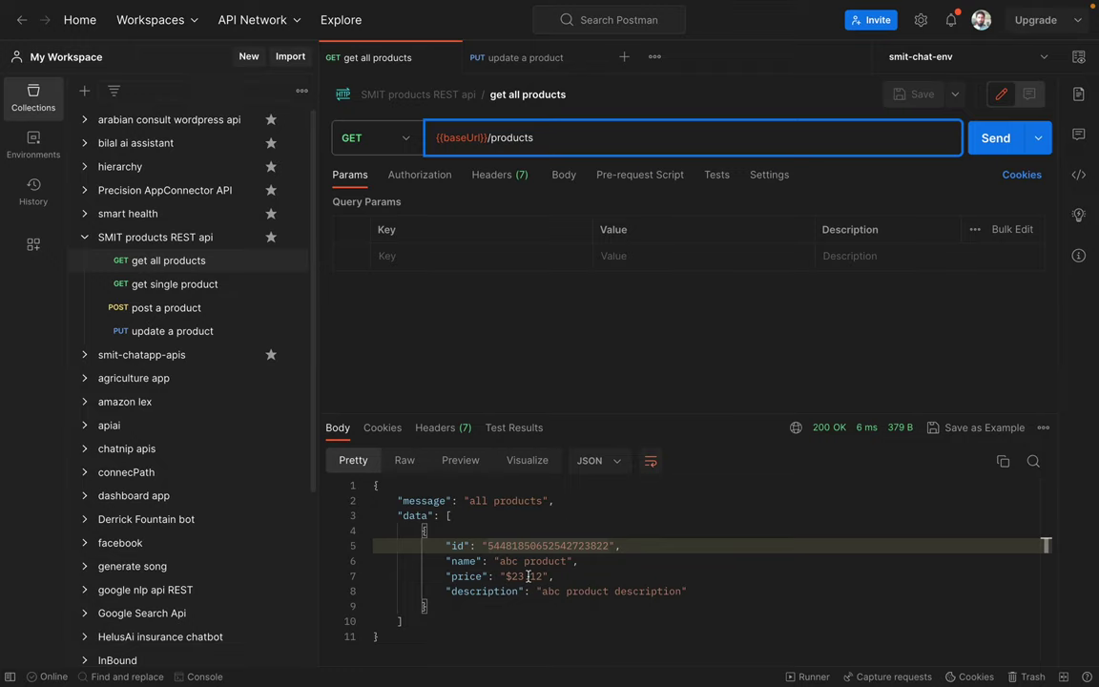
pyautogui.doubleClick(523, 546)
pyautogui.hotkey('ctrl', 'c')
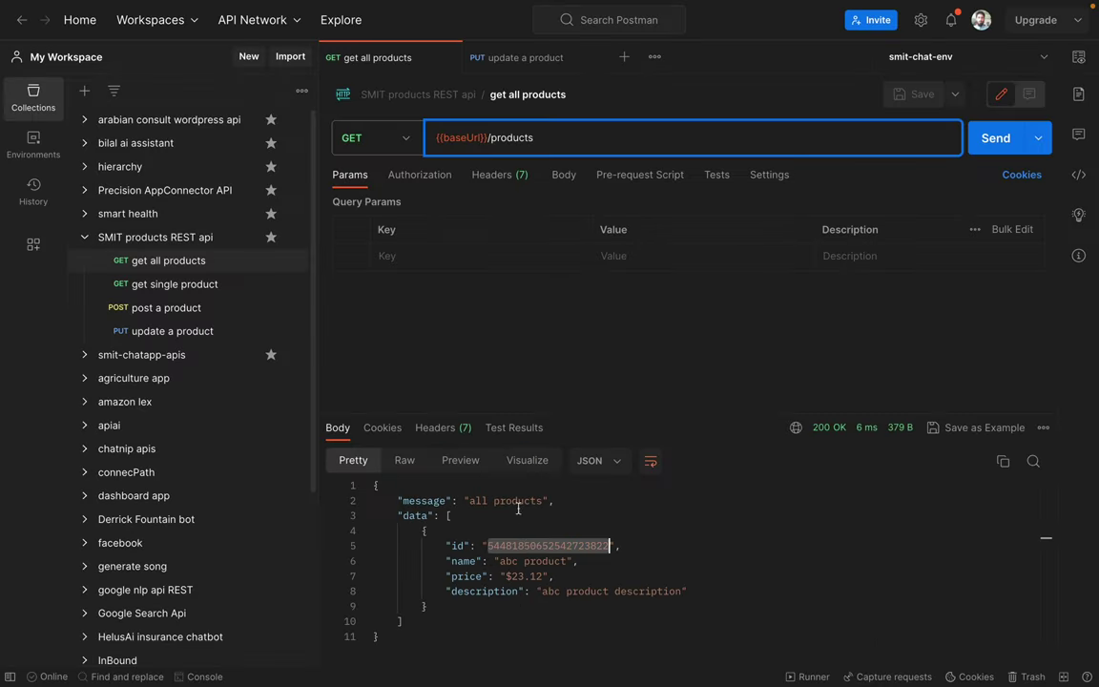
pyautogui.click(480, 62)
pyautogui.doubleClick(602, 137)
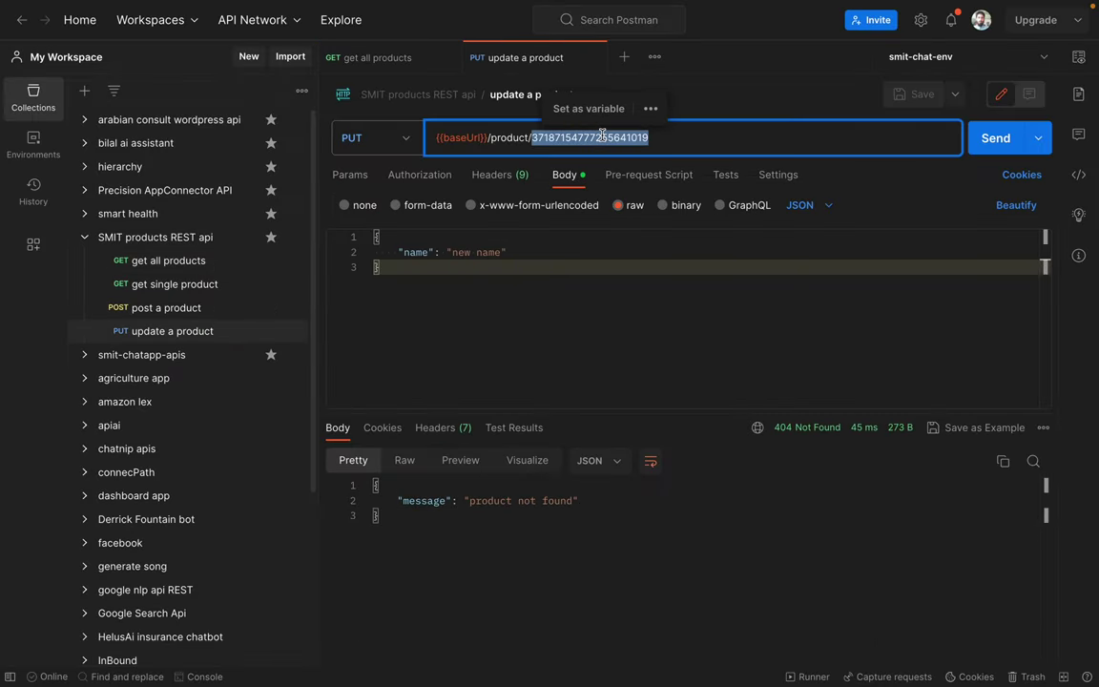
pyautogui.hotkey('ctrl', 'v')
pyautogui.click(995, 137)
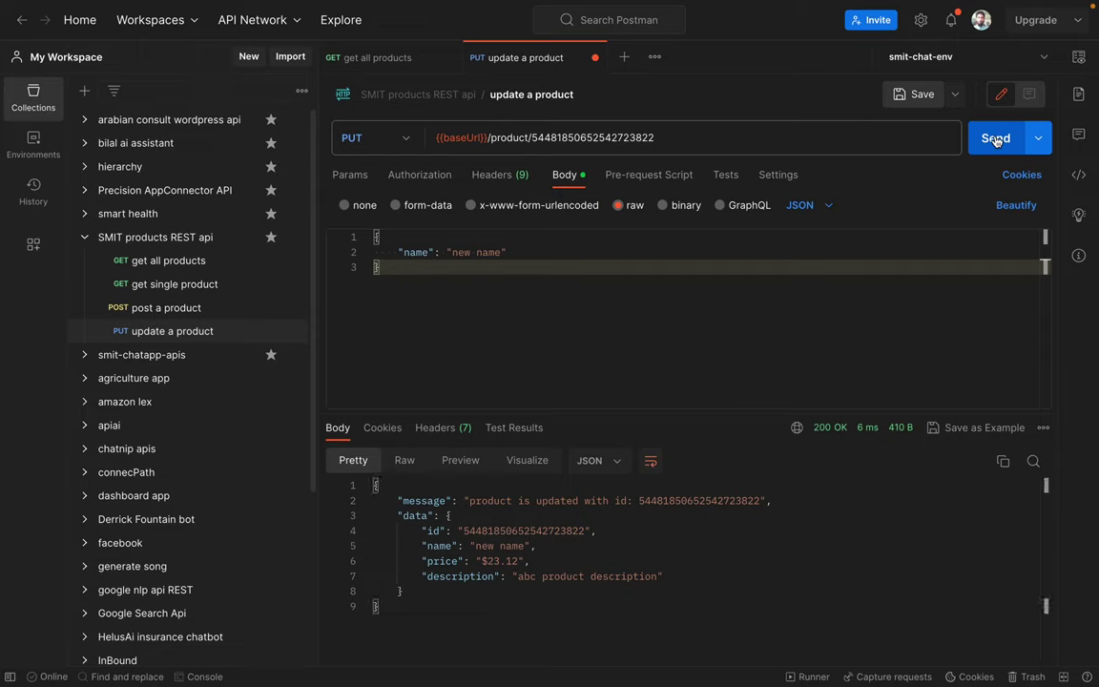
pyautogui.click(490, 500)
pyautogui.click(656, 576)
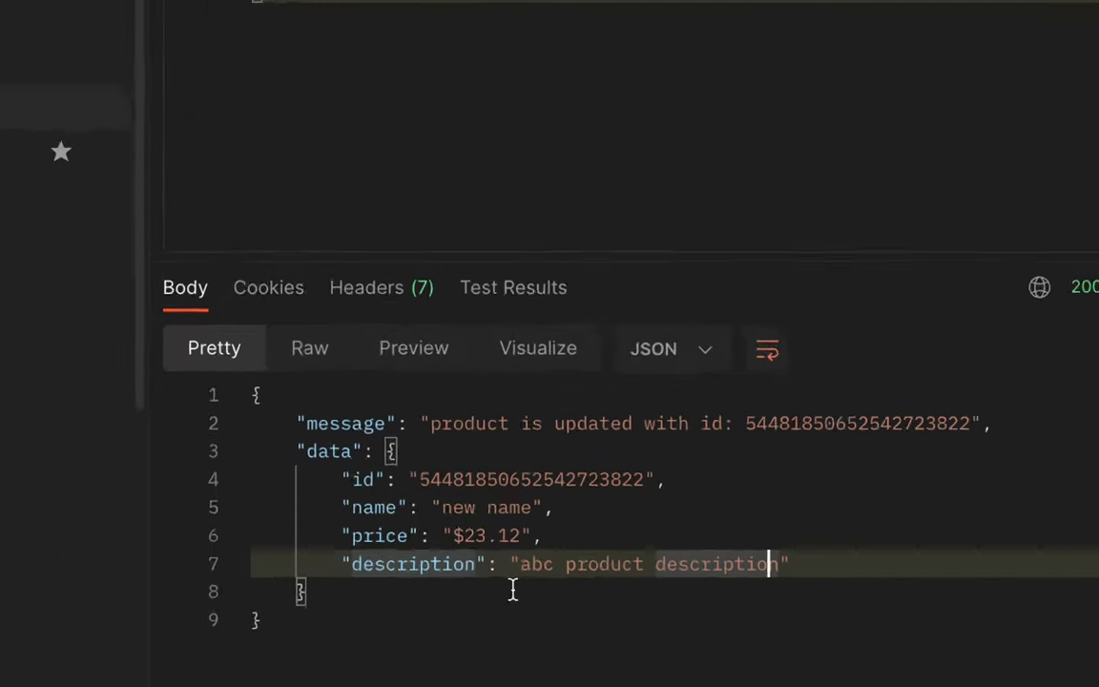
pyautogui.click(445, 530)
pyautogui.moveTo(373, 467); pyautogui.dragTo(530, 564)
pyautogui.click(529, 564)
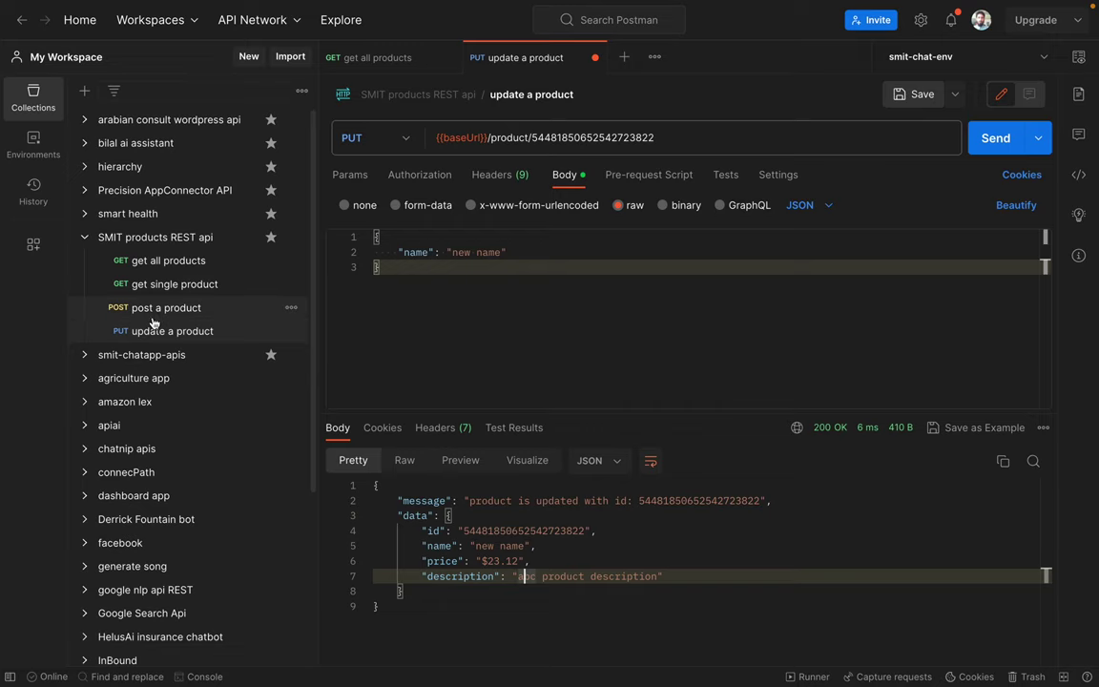
# Step: Duplicate the update a product request and rename the copy as "delete a product"
pyautogui.click(139, 330)
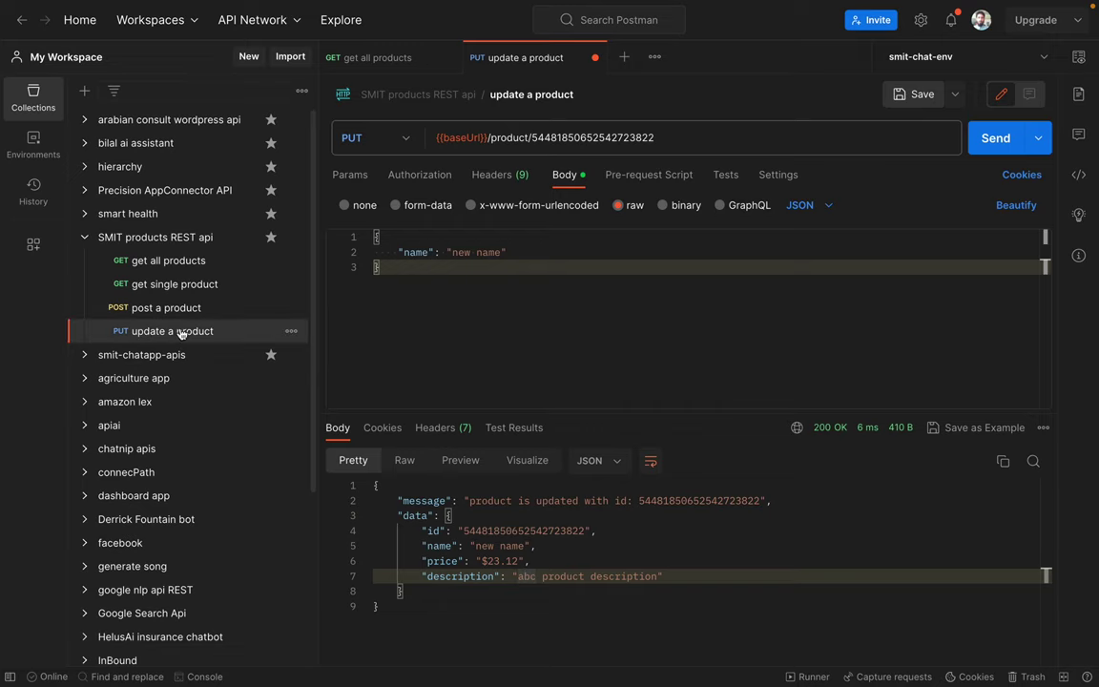
pyautogui.hotkey('ctrl', 'd')
pyautogui.click(137, 356)
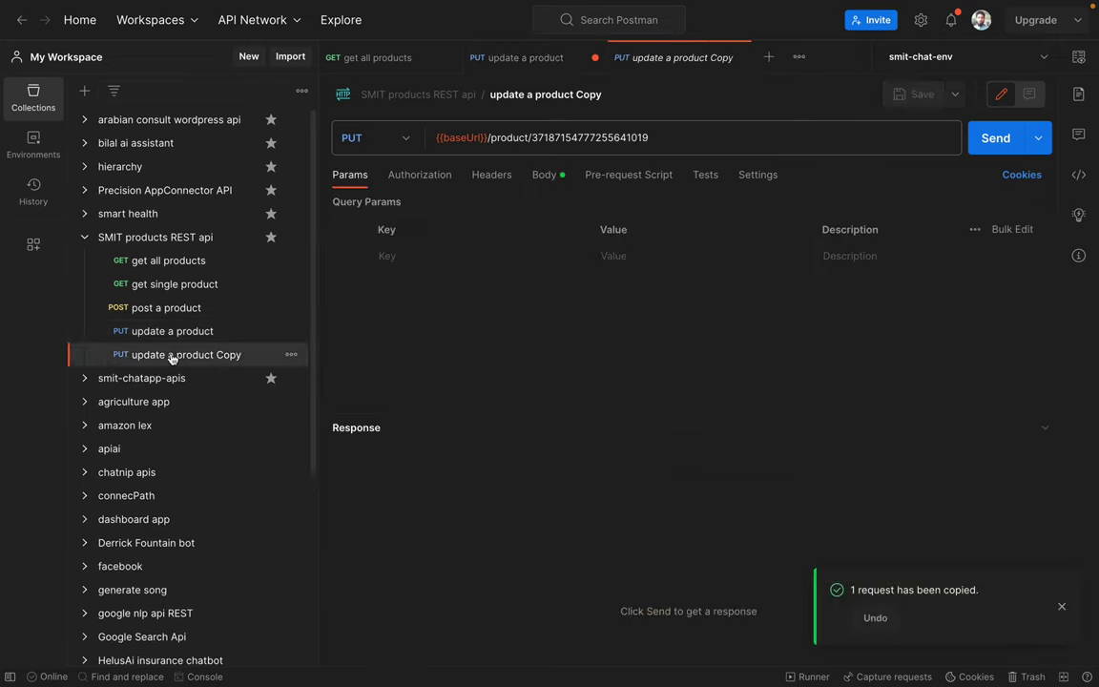
pyautogui.click(518, 94)
pyautogui.doubleClick(518, 94)
pyautogui.write('delete')
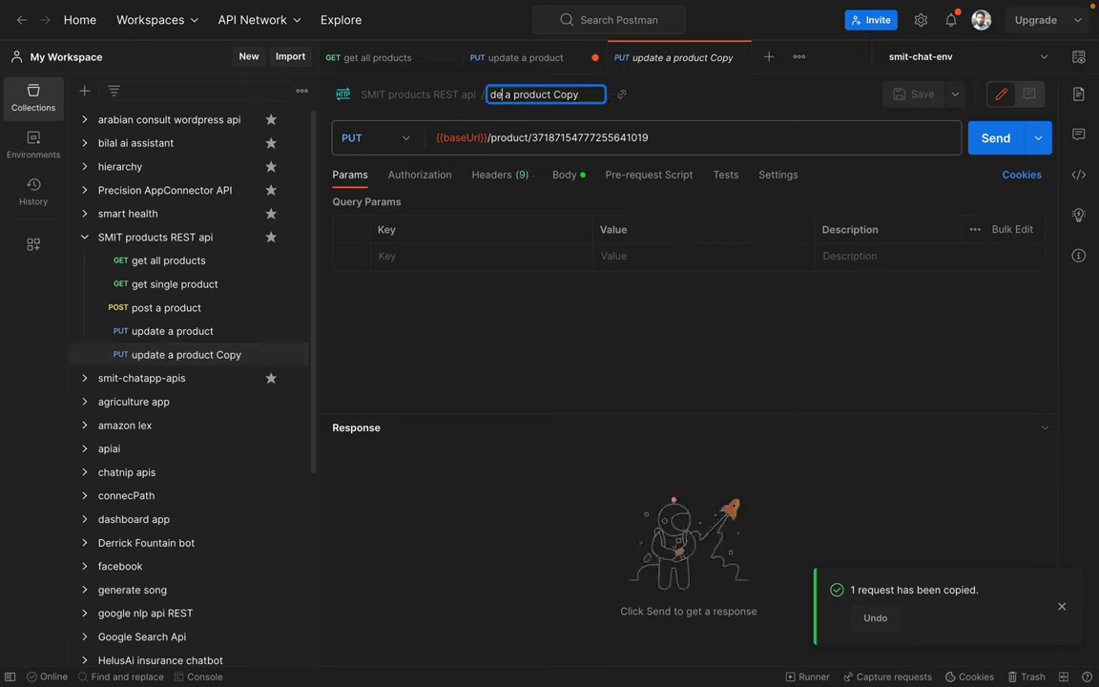
pyautogui.click(596, 94)
pyautogui.press('BackSpace')
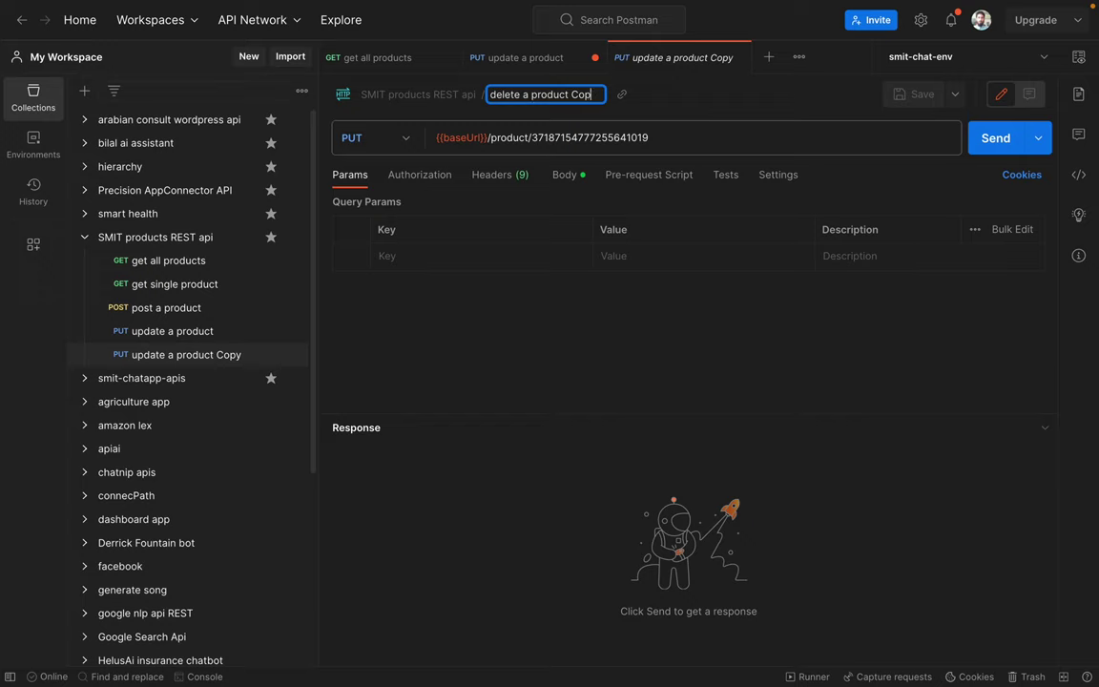
# Step: Change the delete a product method to DELETE, check its request body and send the request
pyautogui.click(386, 138)
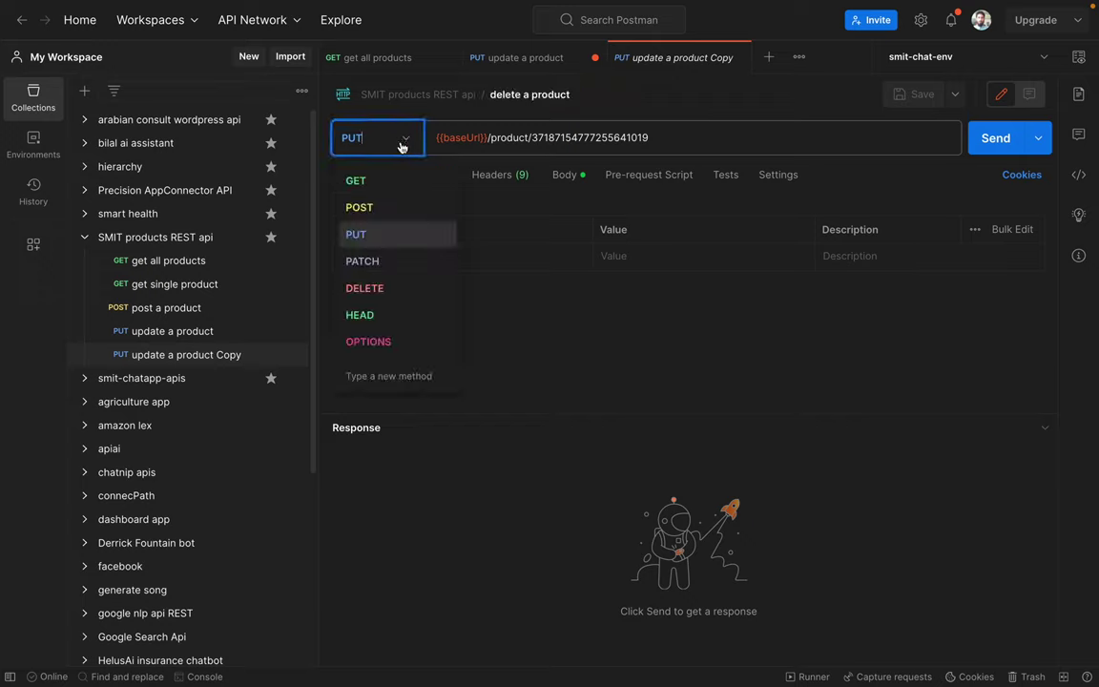
pyautogui.click(367, 284)
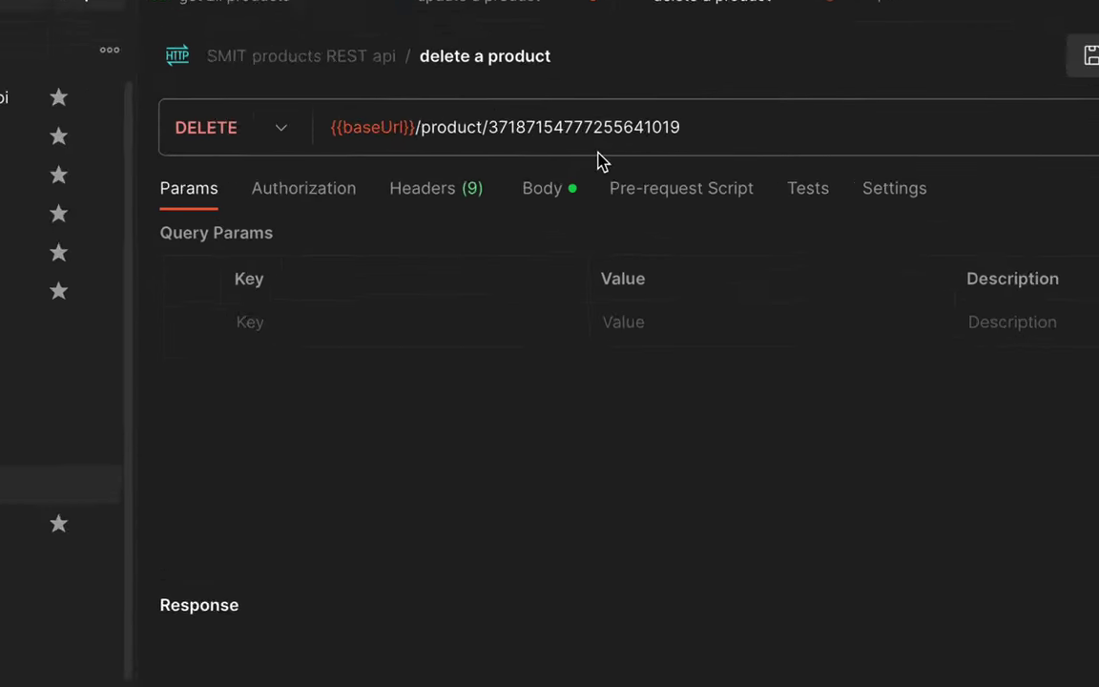
pyautogui.click(542, 188)
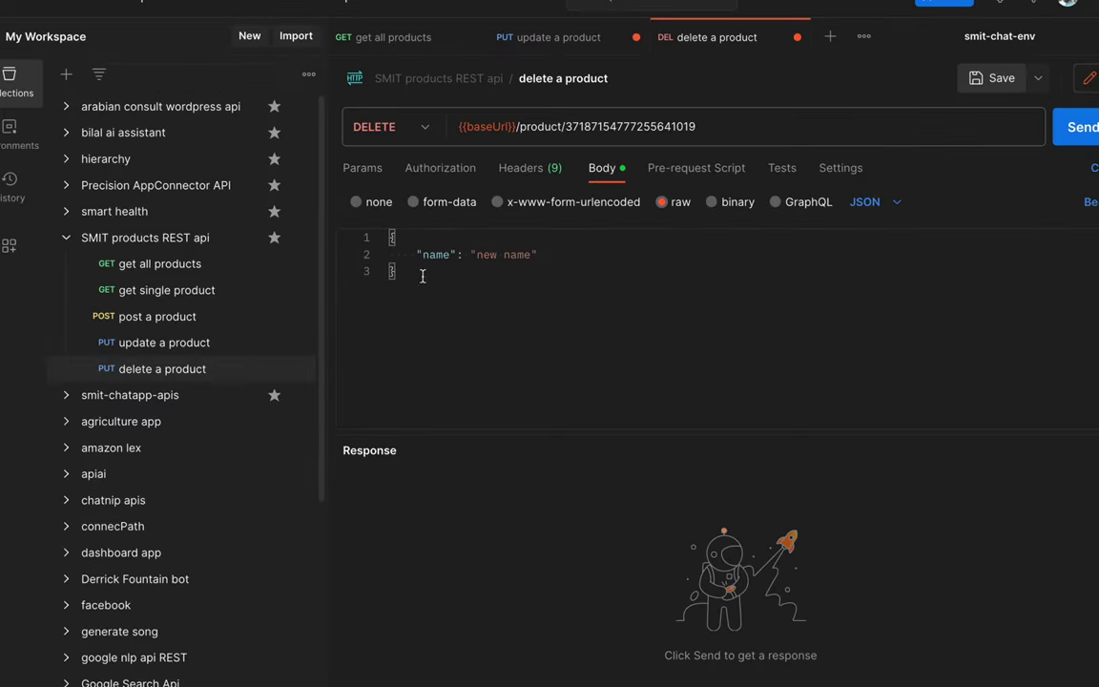
pyautogui.moveTo(423, 276); pyautogui.dragTo(372, 243)
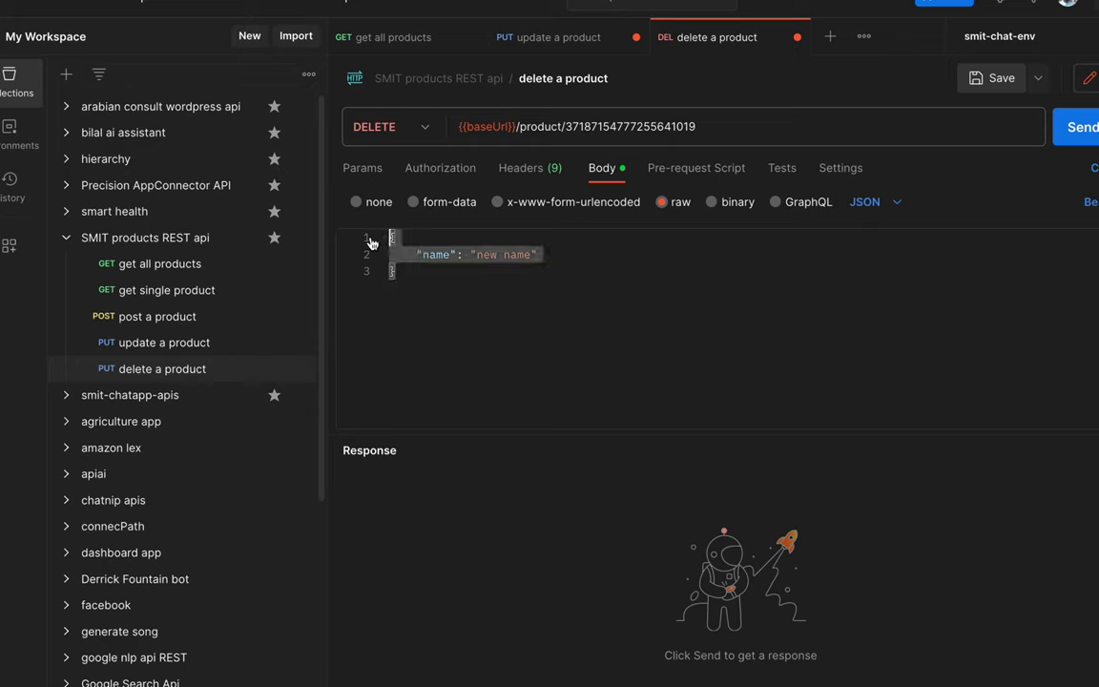
pyautogui.click(458, 319)
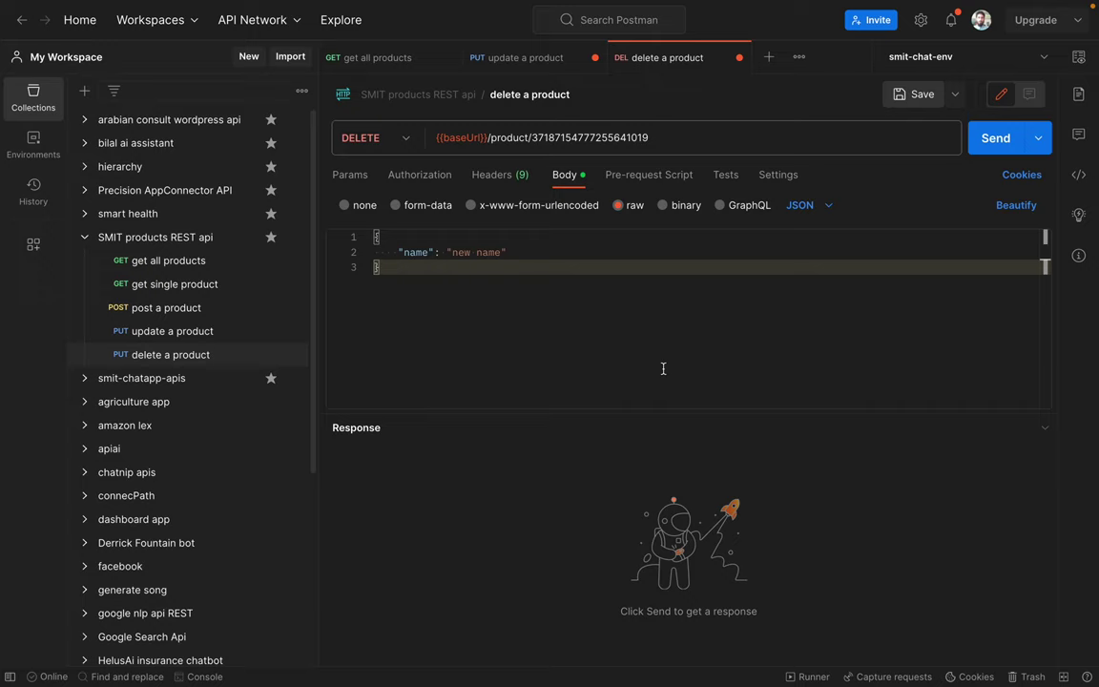
pyautogui.click(993, 142)
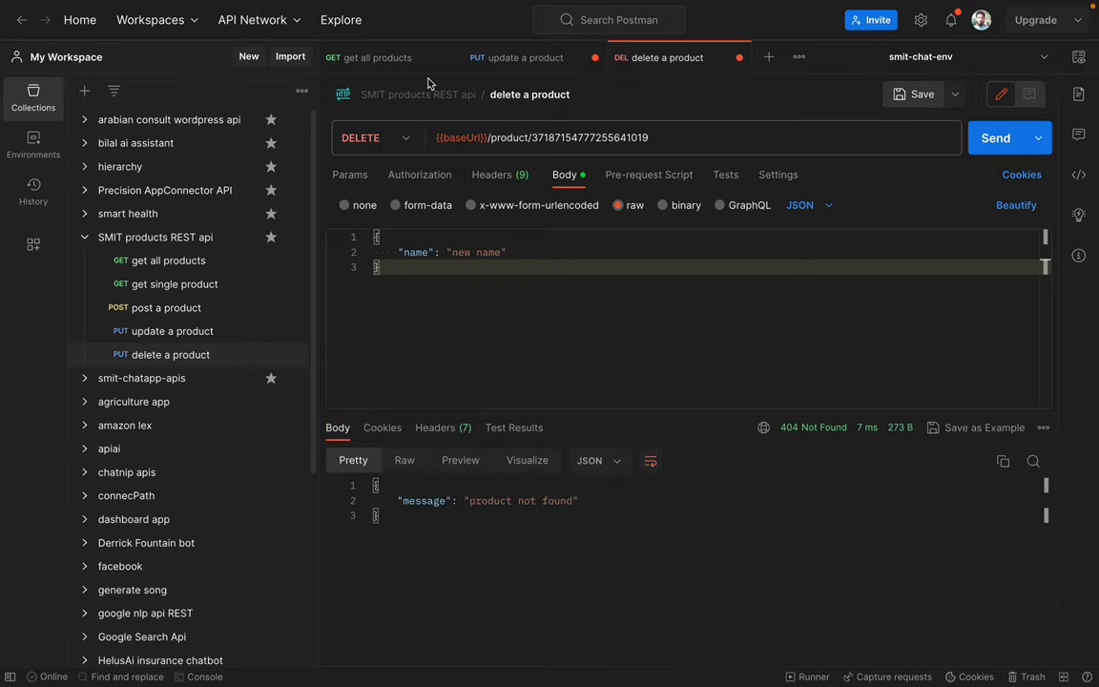
# Step: Resend the get all products request and copy the id of the listed product
pyautogui.click(358, 57)
pyautogui.click(982, 138)
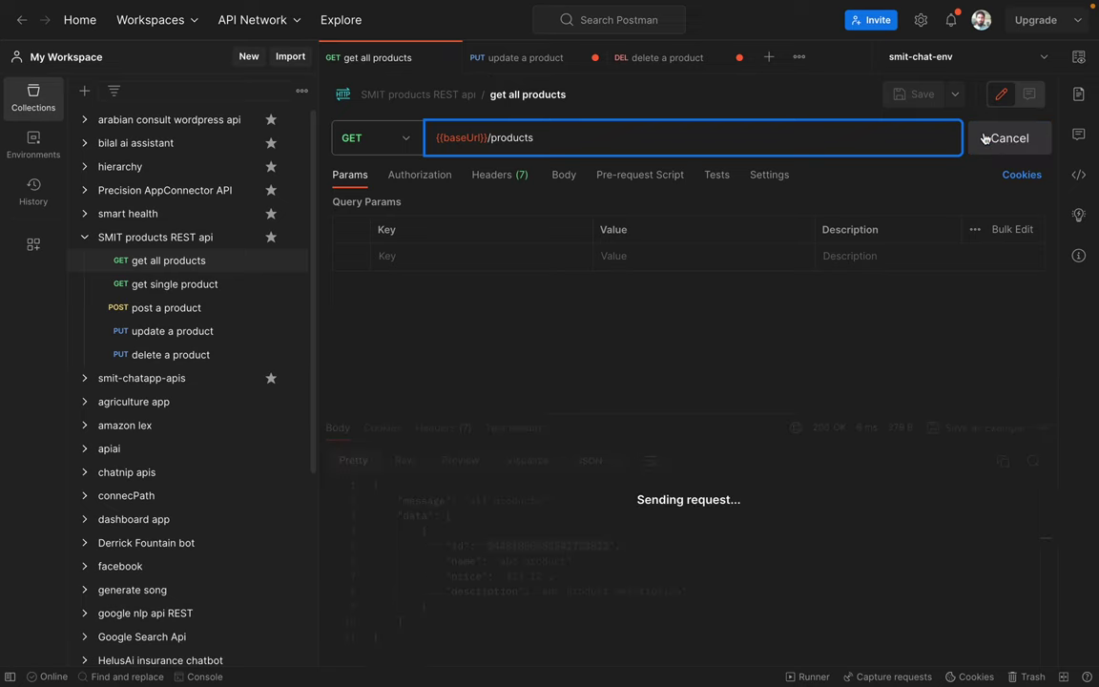
pyautogui.doubleClick(564, 546)
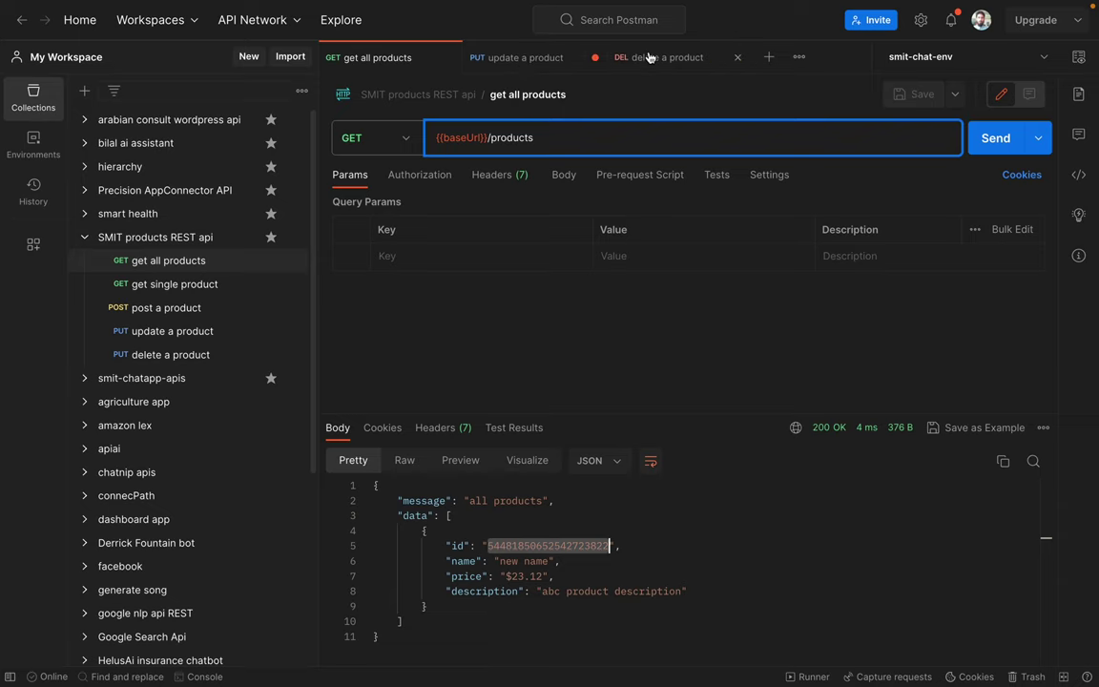
pyautogui.click(518, 60)
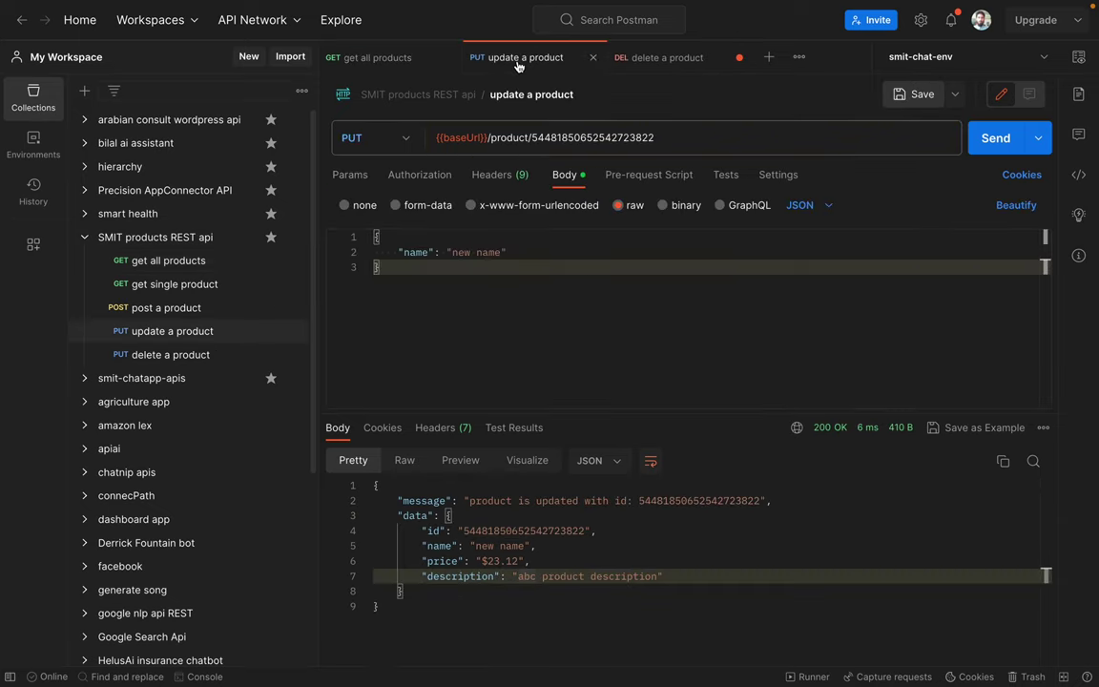
pyautogui.middleClick(518, 65)
pyautogui.click(519, 59)
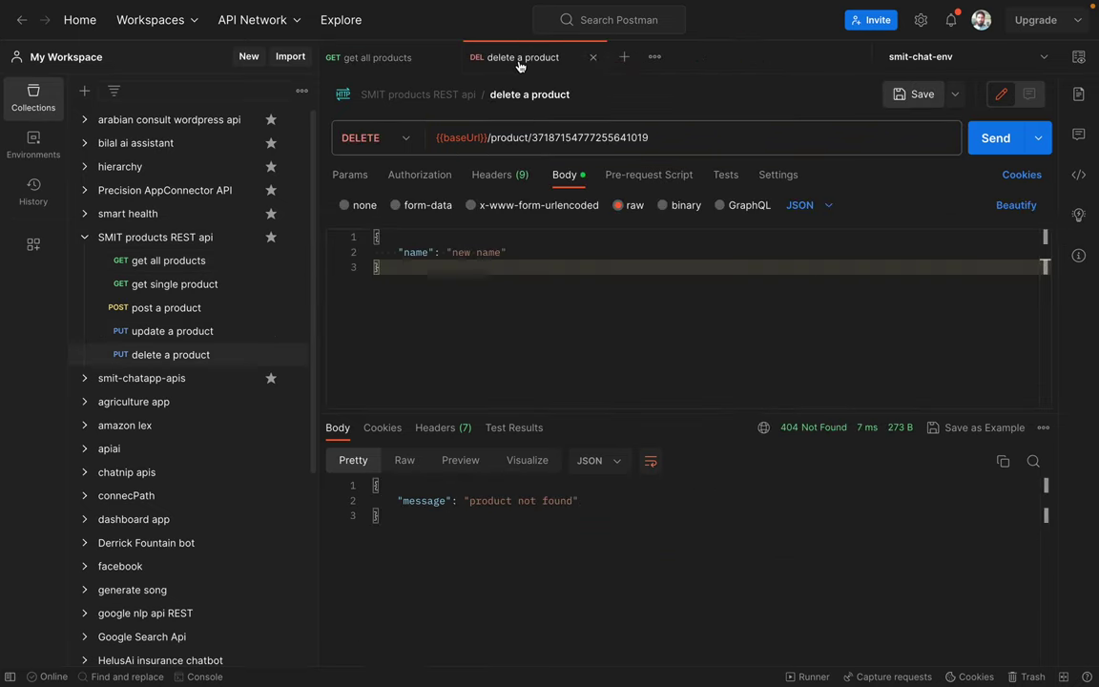
pyautogui.doubleClick(570, 136)
pyautogui.hotkey('ctrl', 'v')
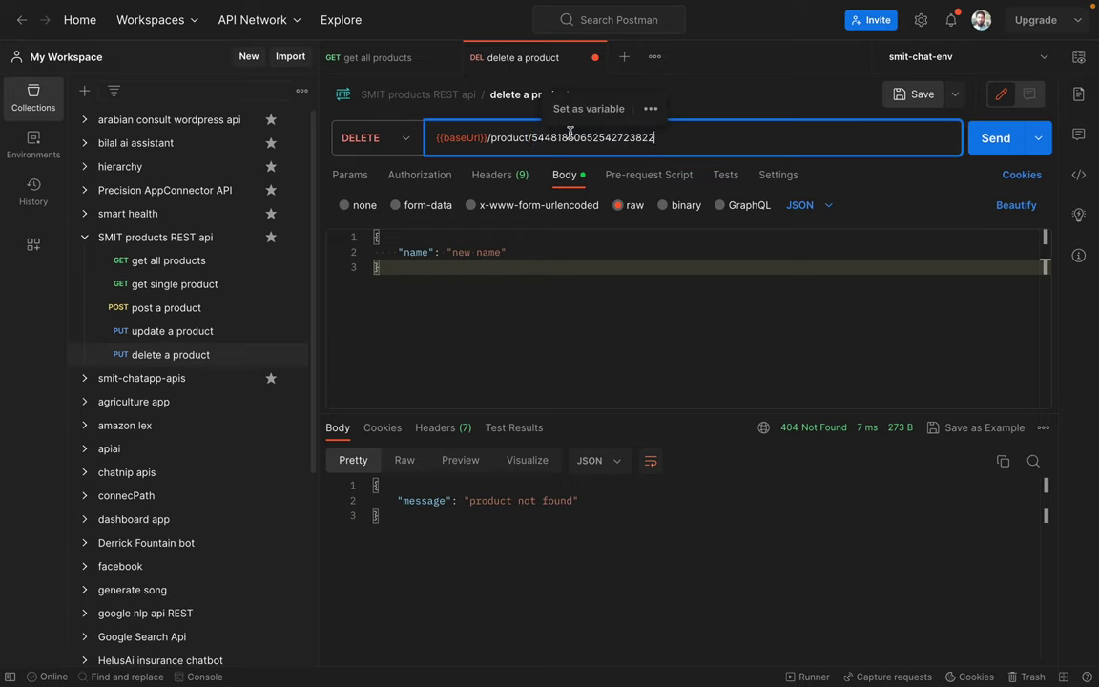
pyautogui.click(995, 139)
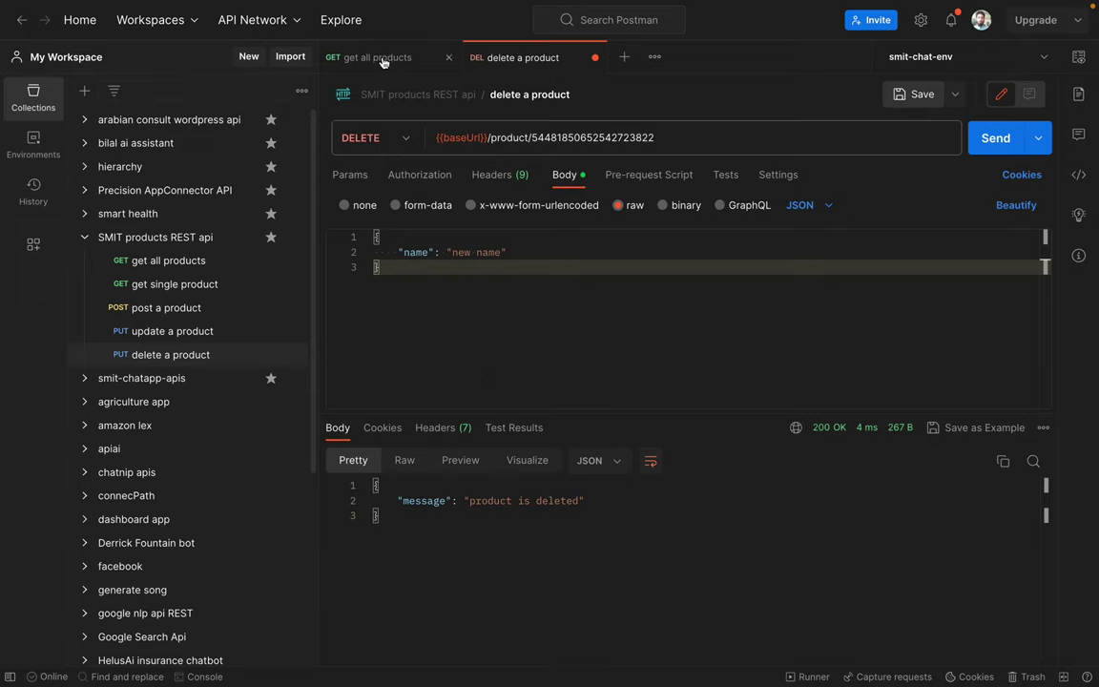
# Step: Resend get all products to check the deletion, switch to server.mjs in VS Code to refresh the server, and send the request again
pyautogui.click(348, 58)
pyautogui.click(993, 143)
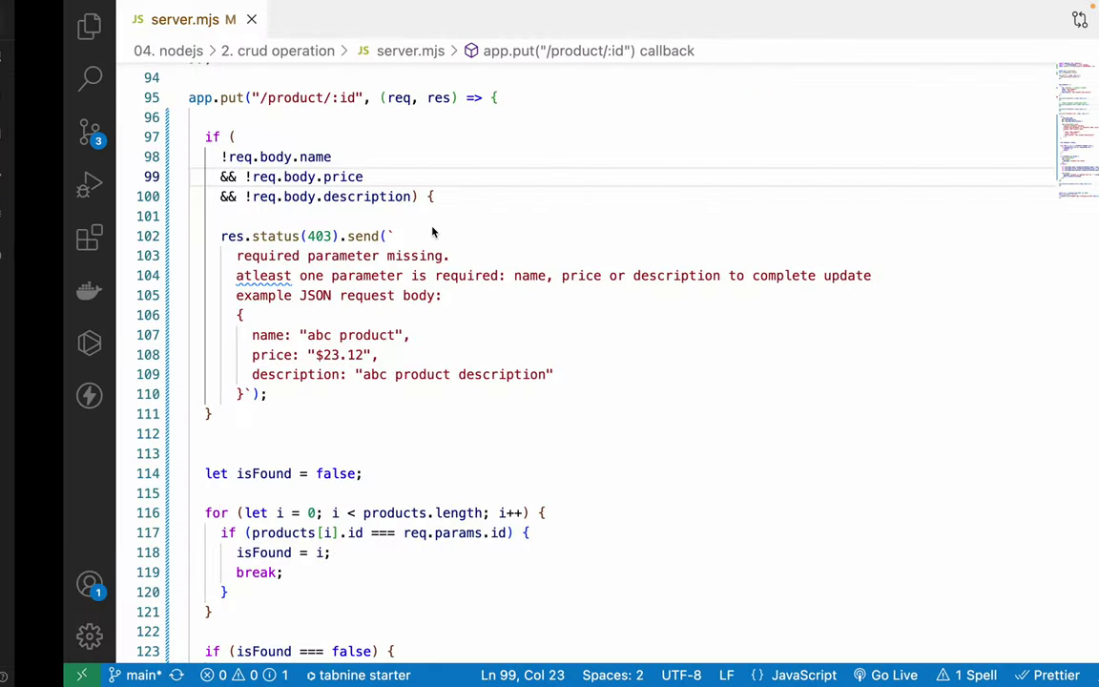
pyautogui.click(420, 226)
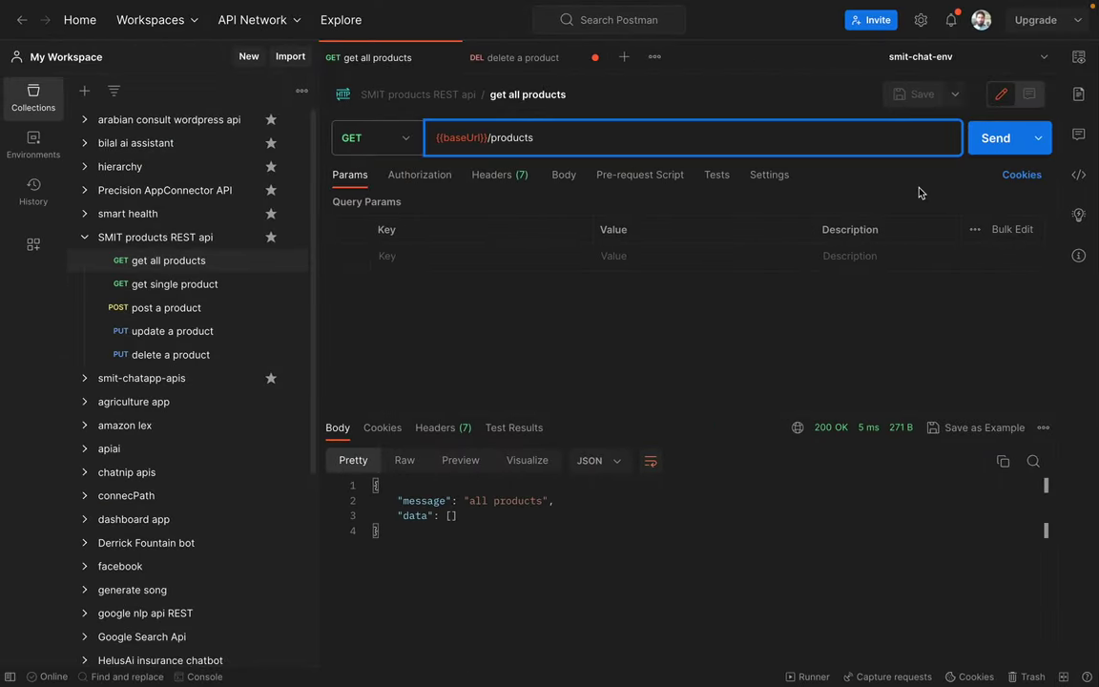
pyautogui.click(994, 138)
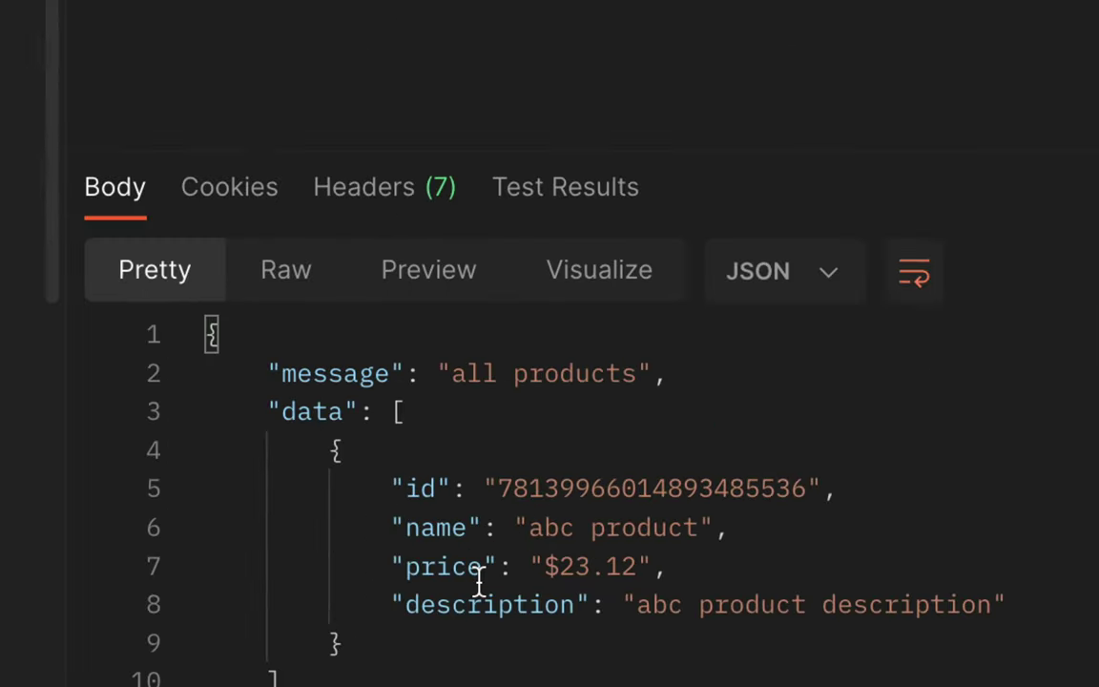
pyautogui.click(445, 532)
pyautogui.click(526, 608)
pyautogui.doubleClick(609, 477)
pyautogui.hotkey('ctrl', 'c')
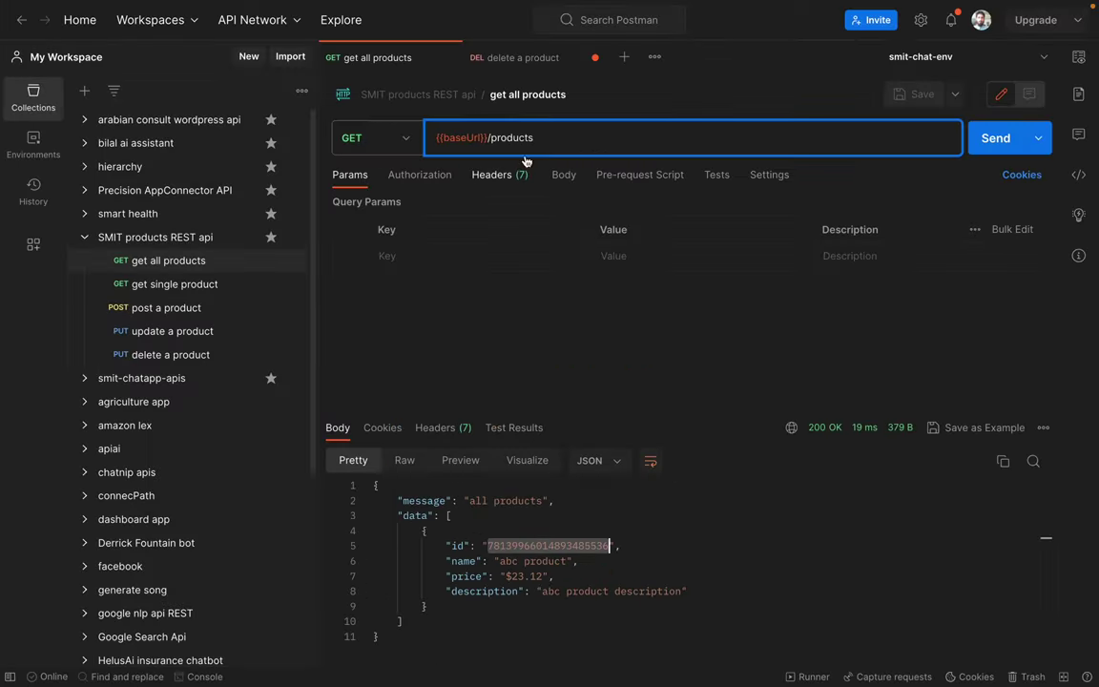
pyautogui.click(522, 57)
pyautogui.doubleClick(567, 138)
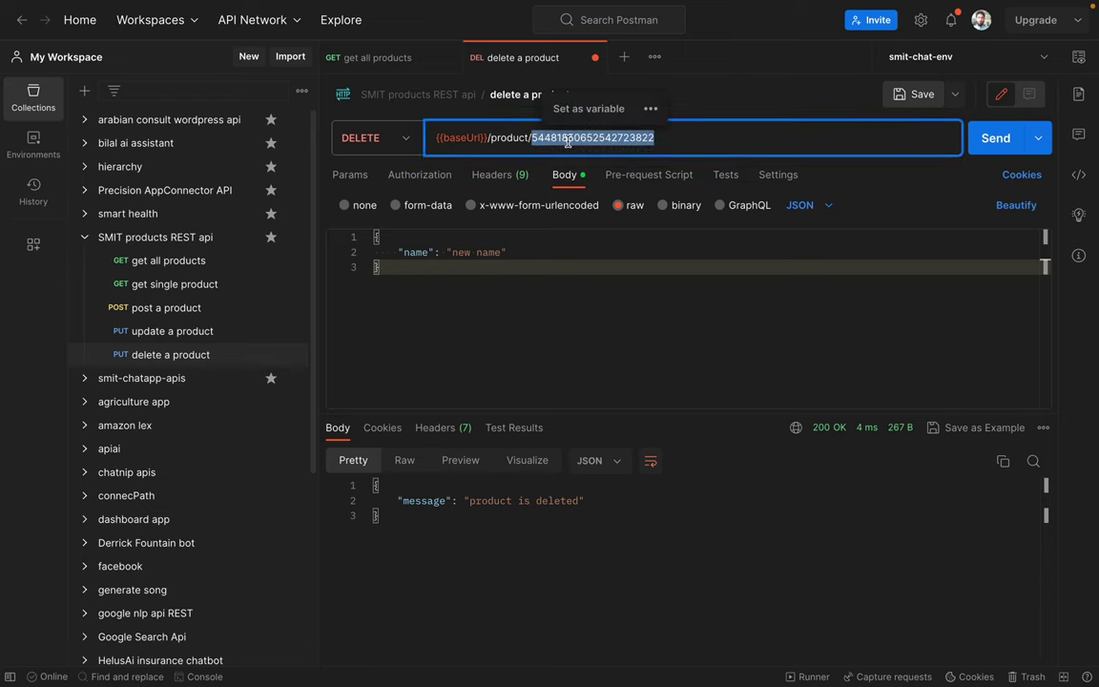
pyautogui.hotkey('ctrl', 'v')
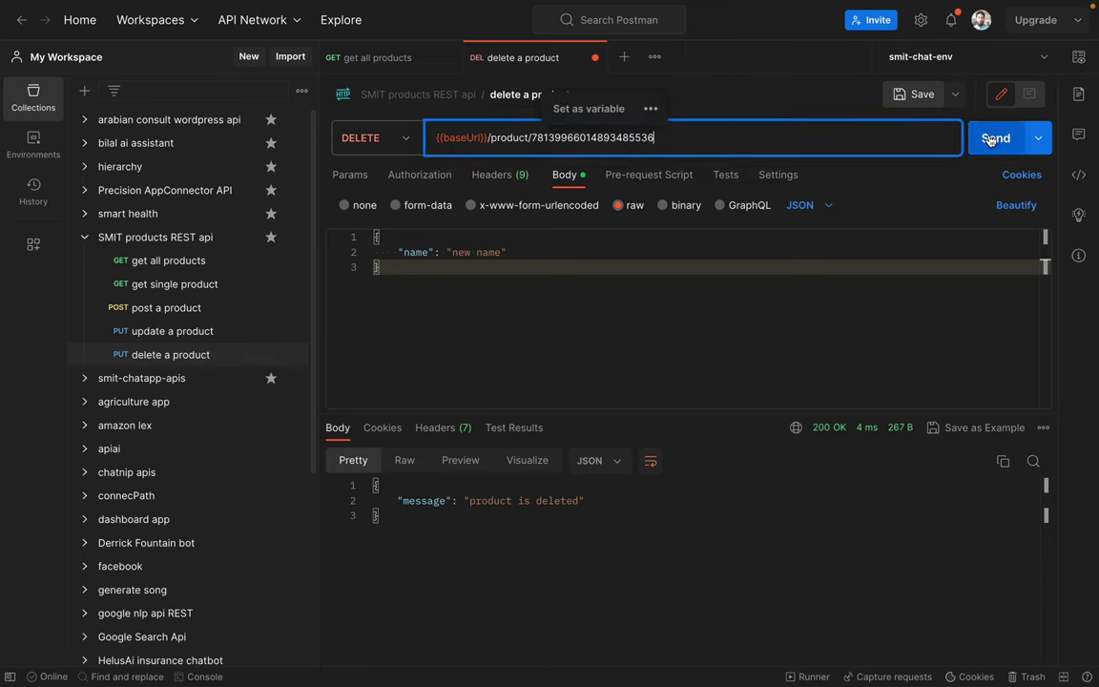
pyautogui.click(992, 138)
pyautogui.click(992, 141)
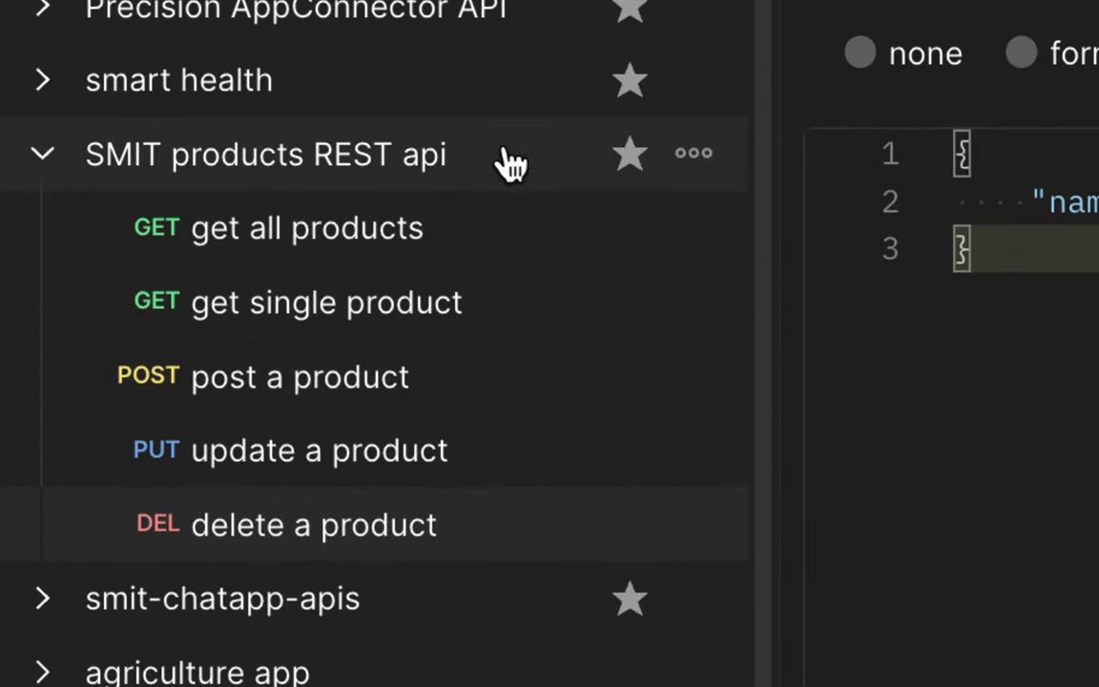
# Step: Add a folder named "products api" to the SMIT products REST api collection
pyautogui.click(694, 158)
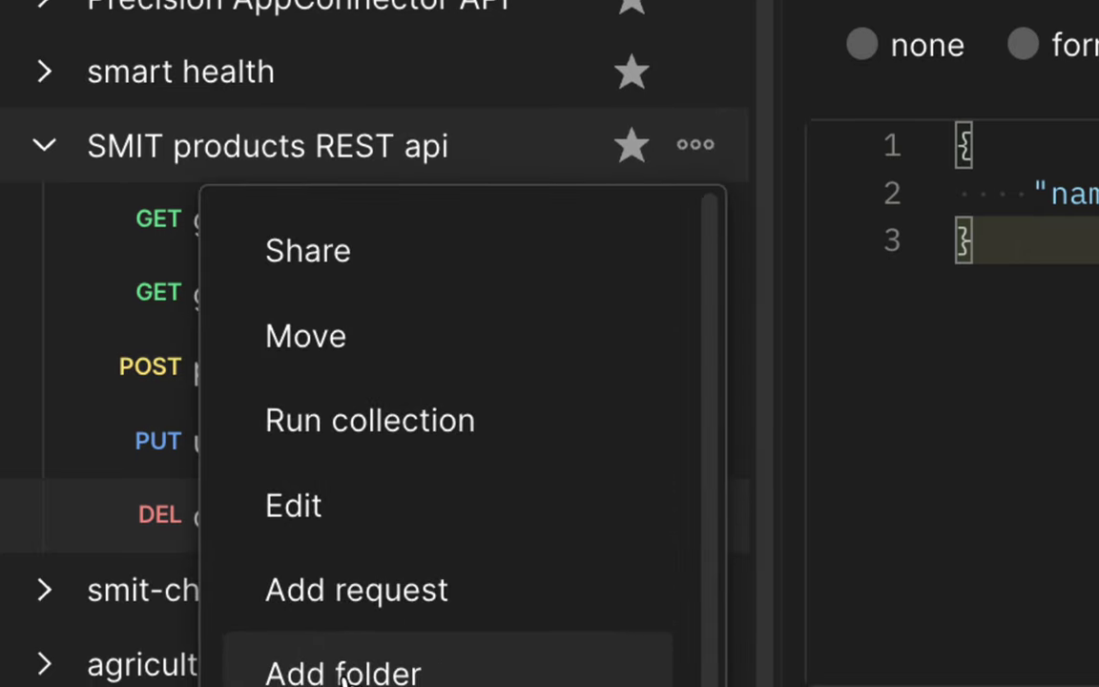
pyautogui.click(279, 677)
pyautogui.click(349, 237)
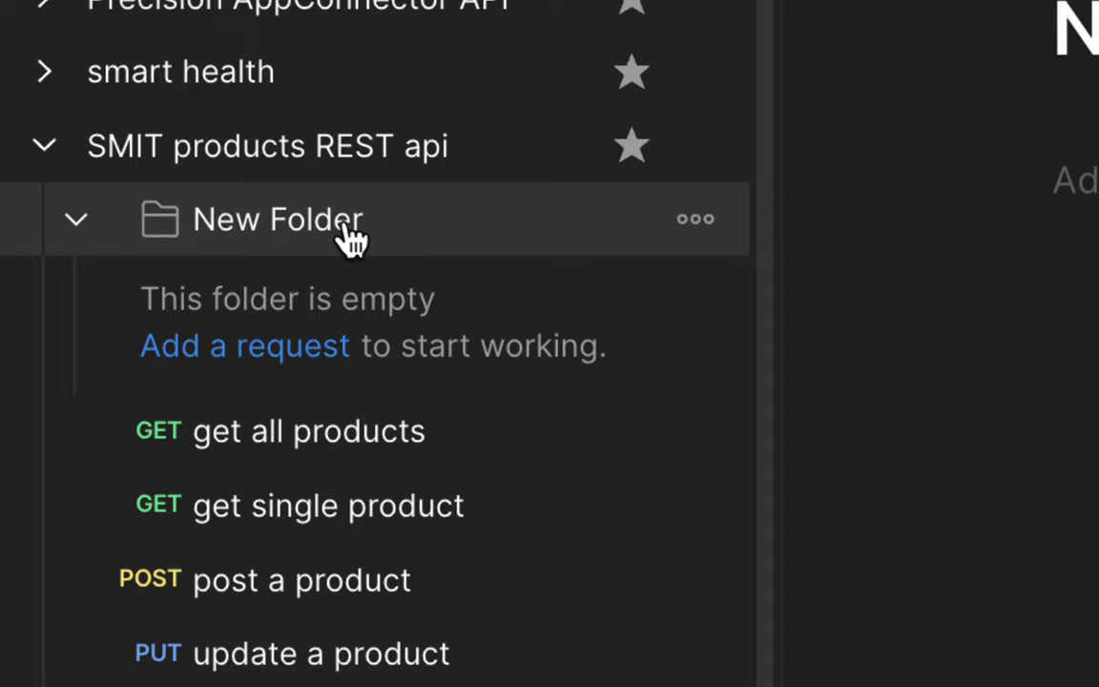
pyautogui.click(479, 99)
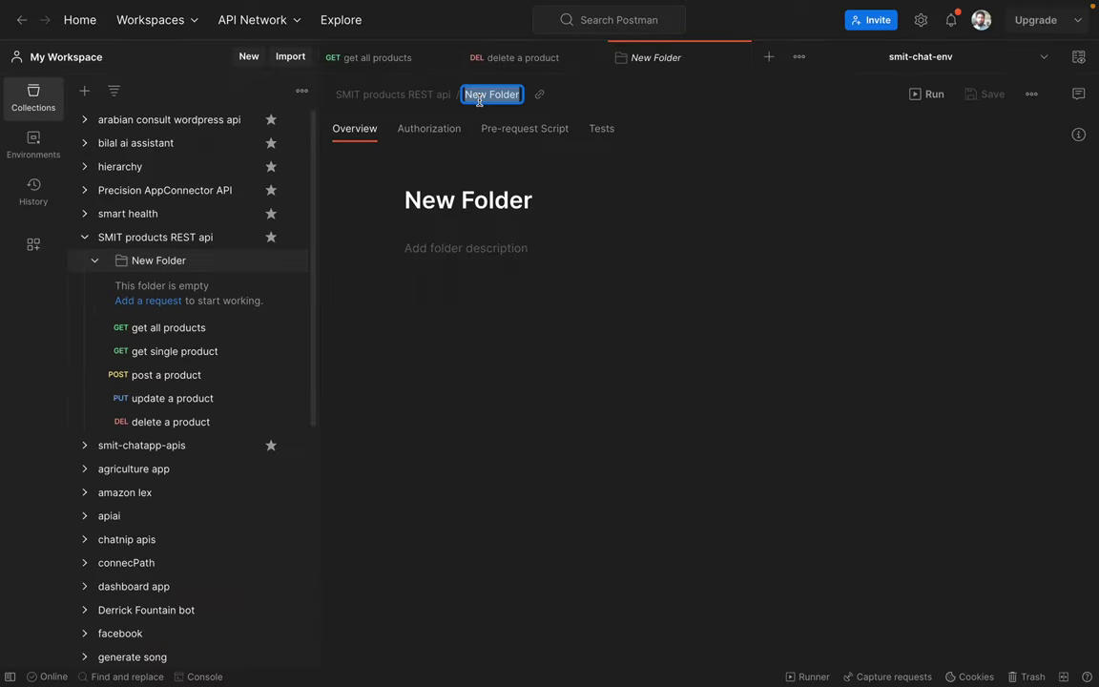
pyautogui.write('products api')
pyautogui.press('Return')
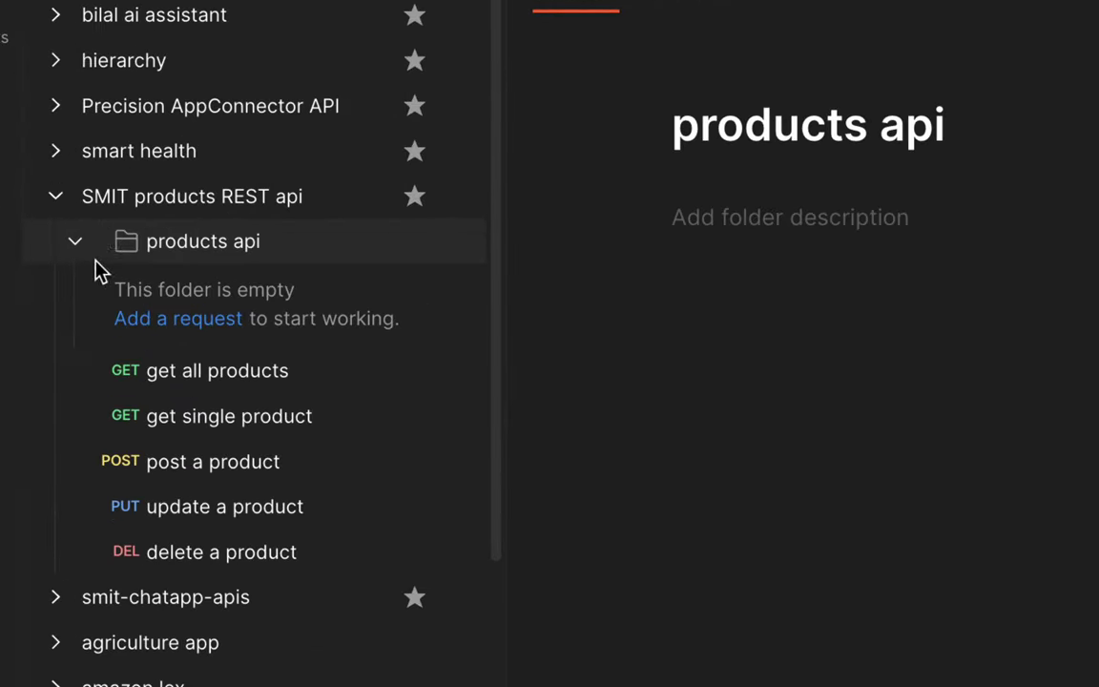
# Step: Move all five product requests into the products api folder and collapse the folder
pyautogui.click(163, 329)
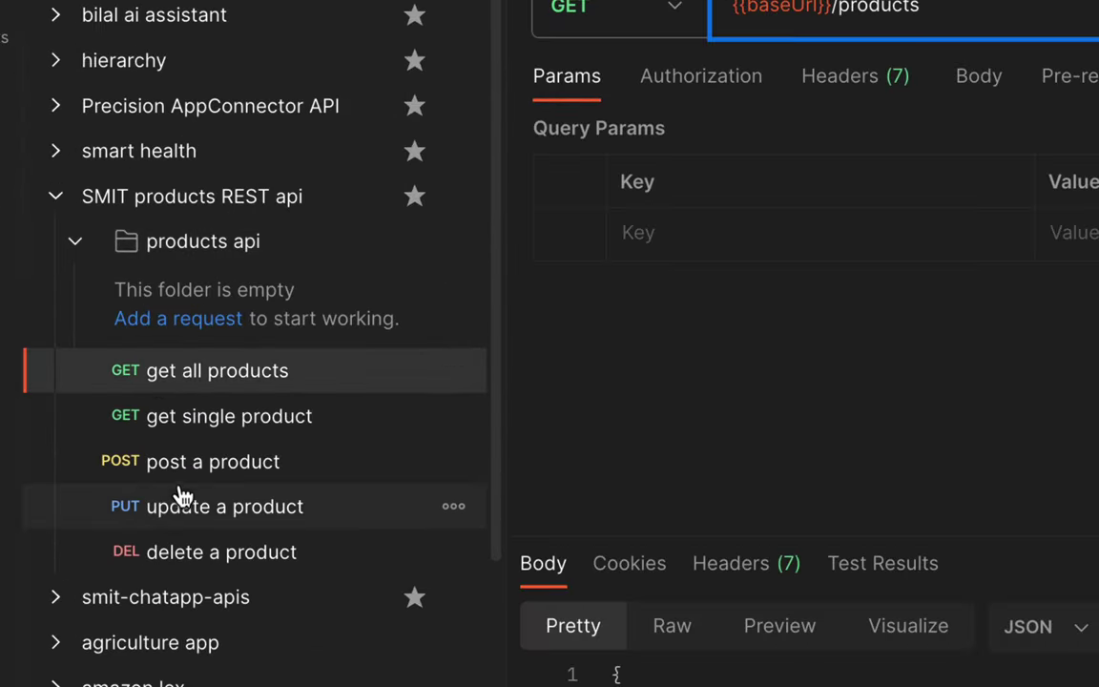
pyautogui.keyDown('shift'); pyautogui.click(184, 551); pyautogui.keyUp('shift')
pyautogui.moveTo(188, 380); pyautogui.dragTo(182, 243)
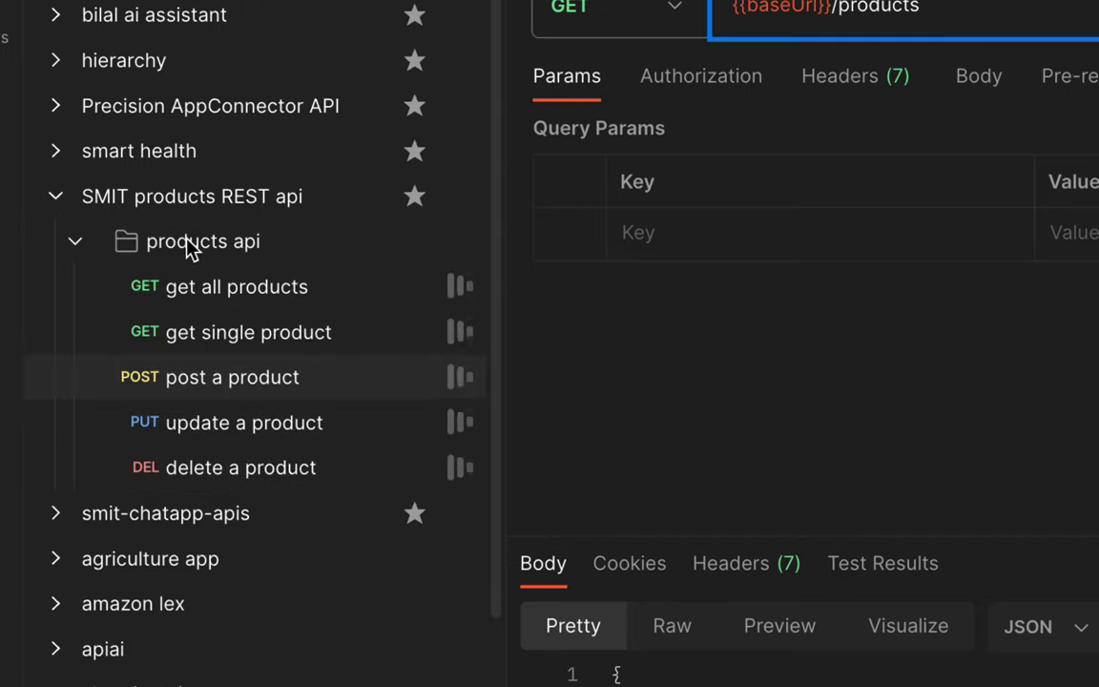
pyautogui.click(75, 244)
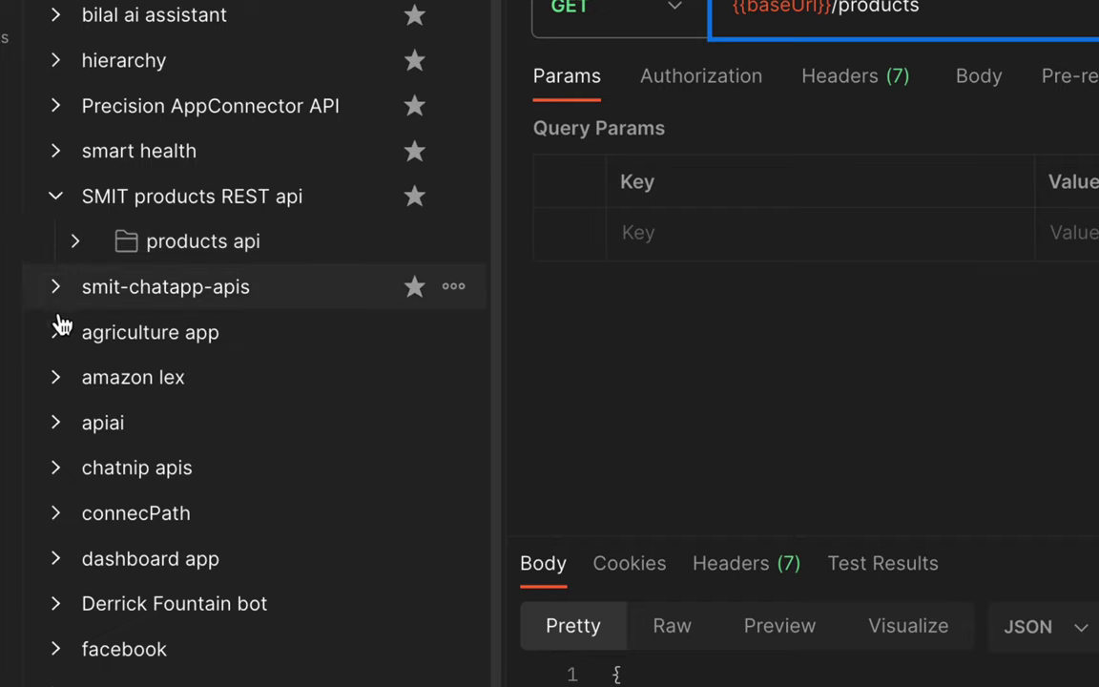
# Step: Examine how the smart health collection organises its requests in a subfolder, and collapse it again
pyautogui.click(56, 152)
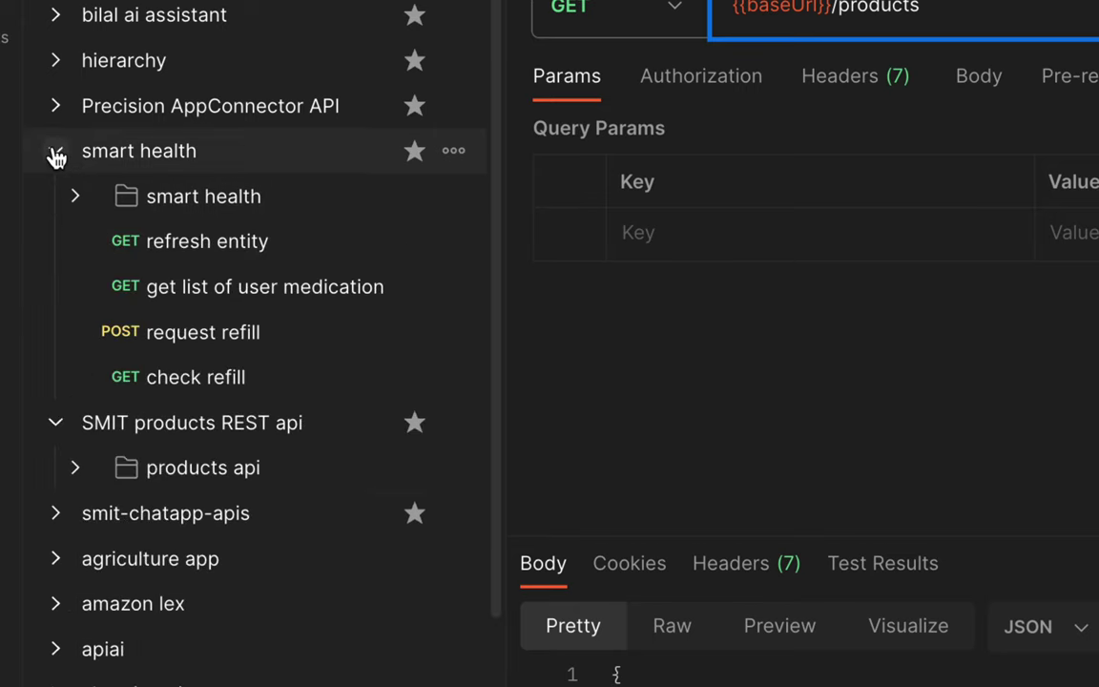
pyautogui.click(75, 199)
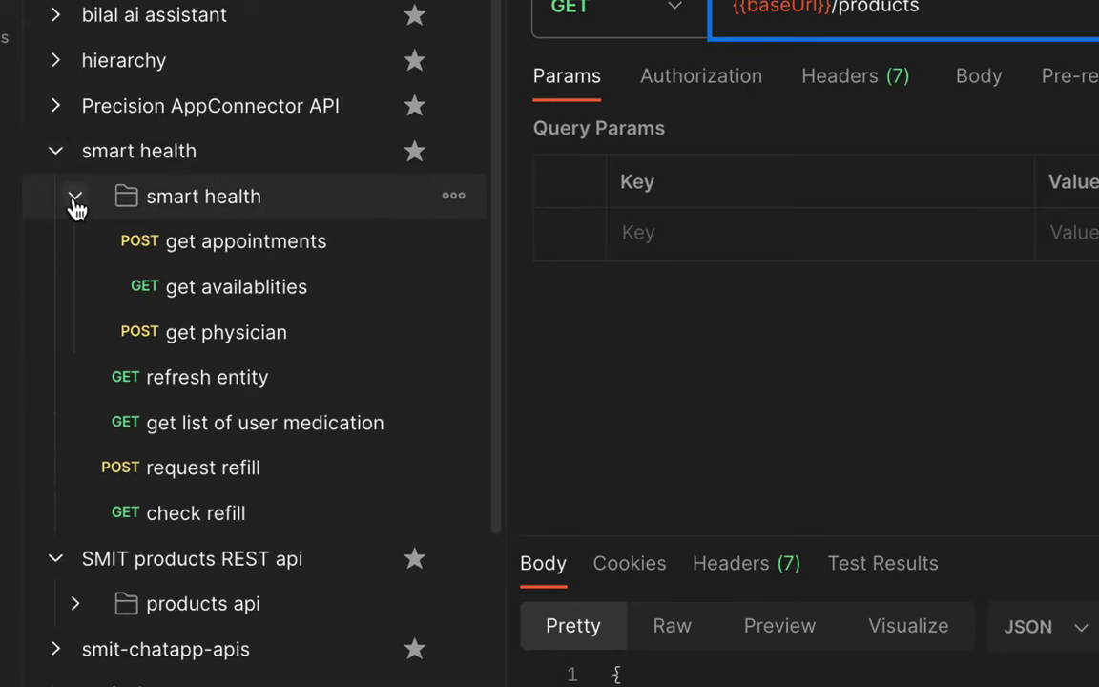
pyautogui.click(76, 199)
pyautogui.click(54, 155)
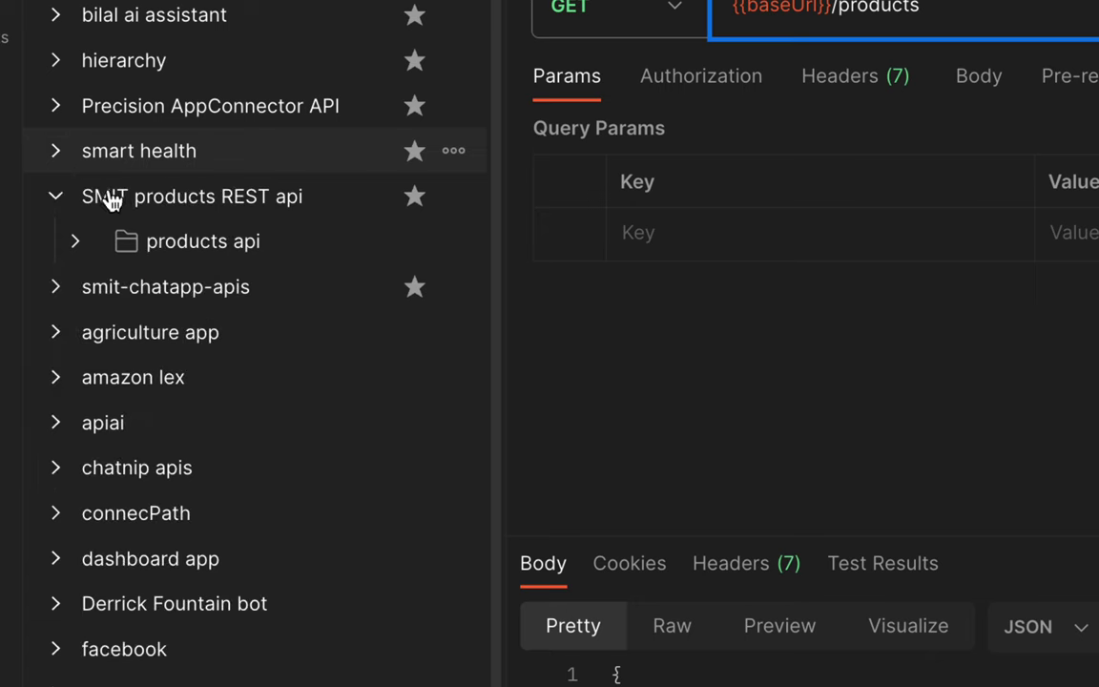
# Step: View the documentation of the SMIT products REST api collection and review its request entries down to delete a product
pyautogui.click(198, 246)
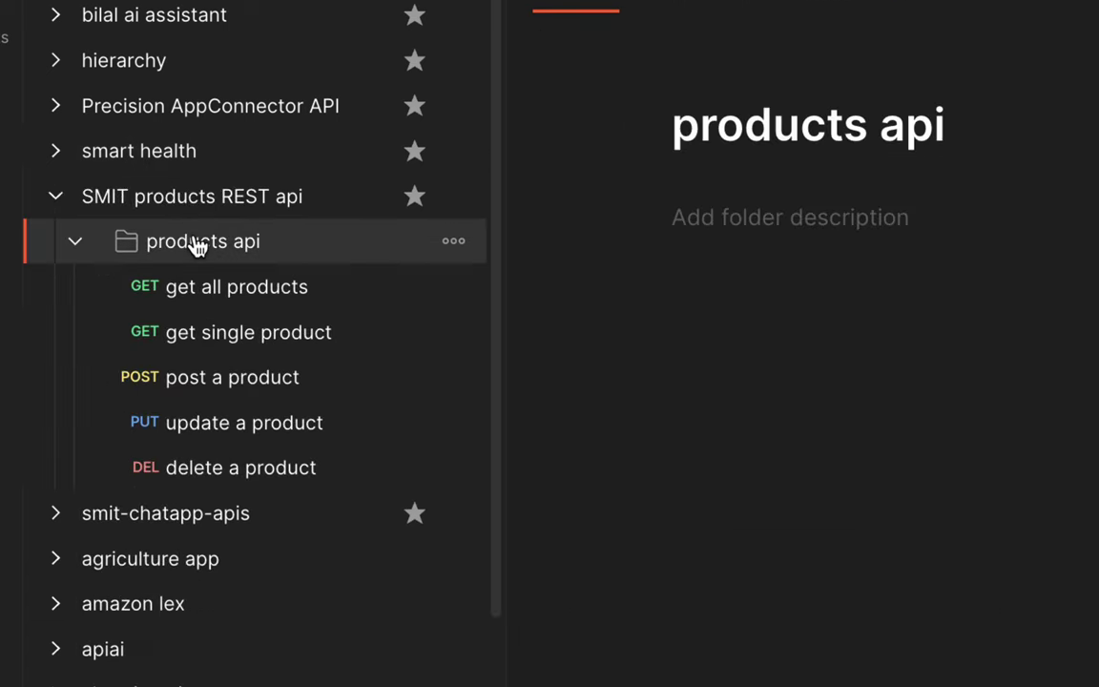
pyautogui.click(203, 204)
pyautogui.click(456, 198)
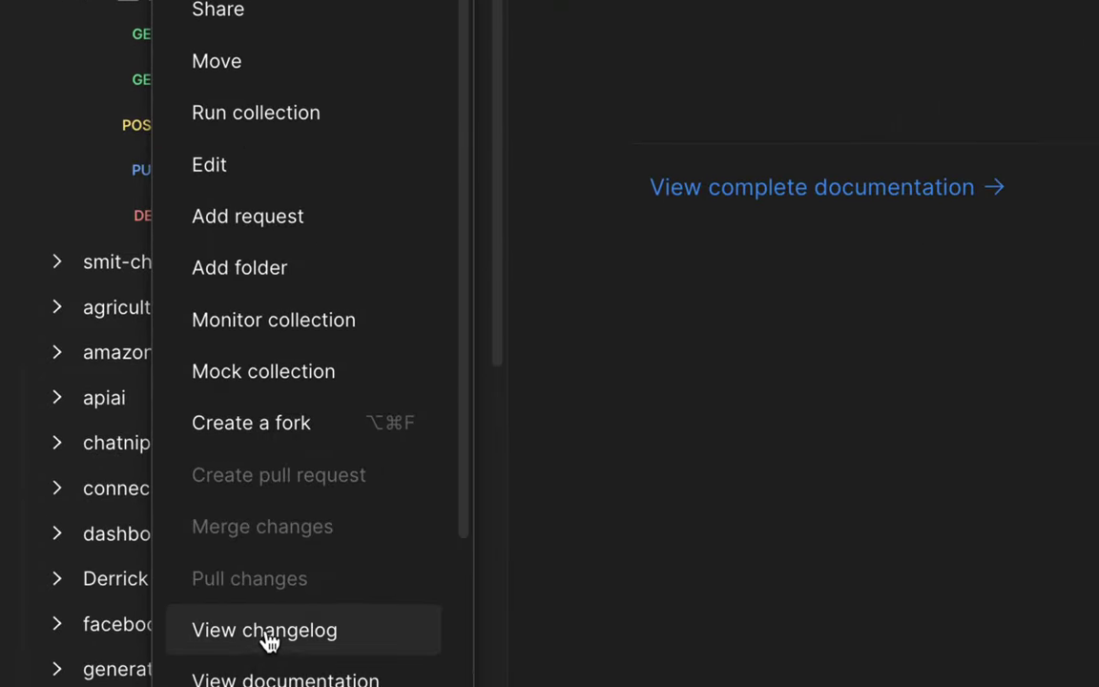
pyautogui.click(281, 680)
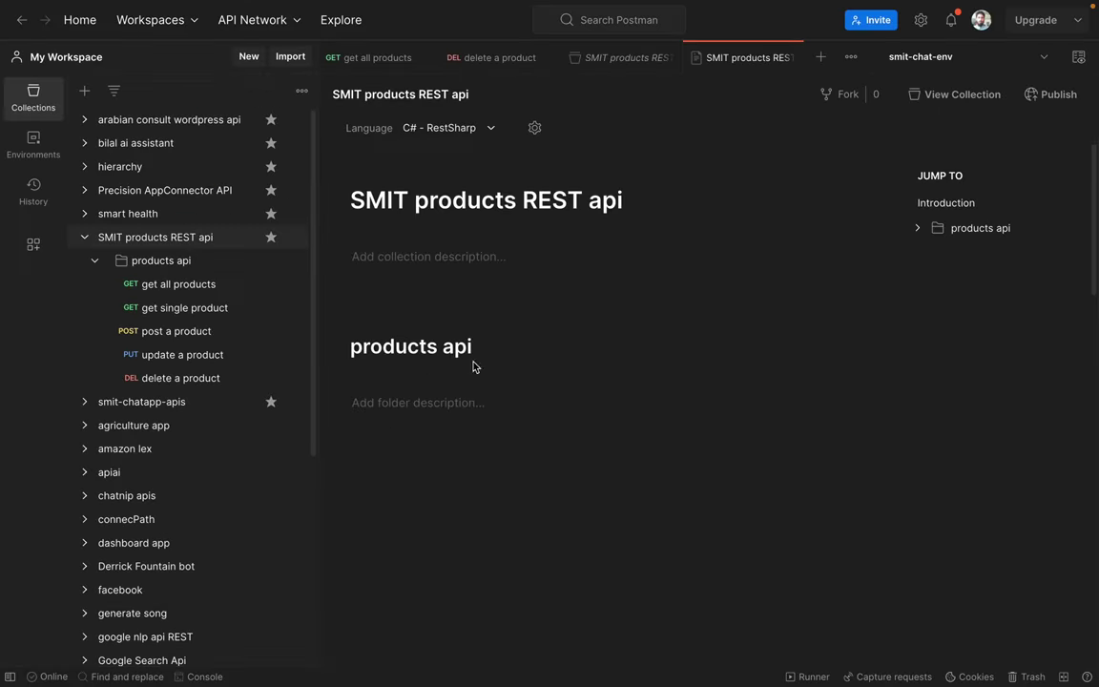
pyautogui.scroll(-3, 720, 449)
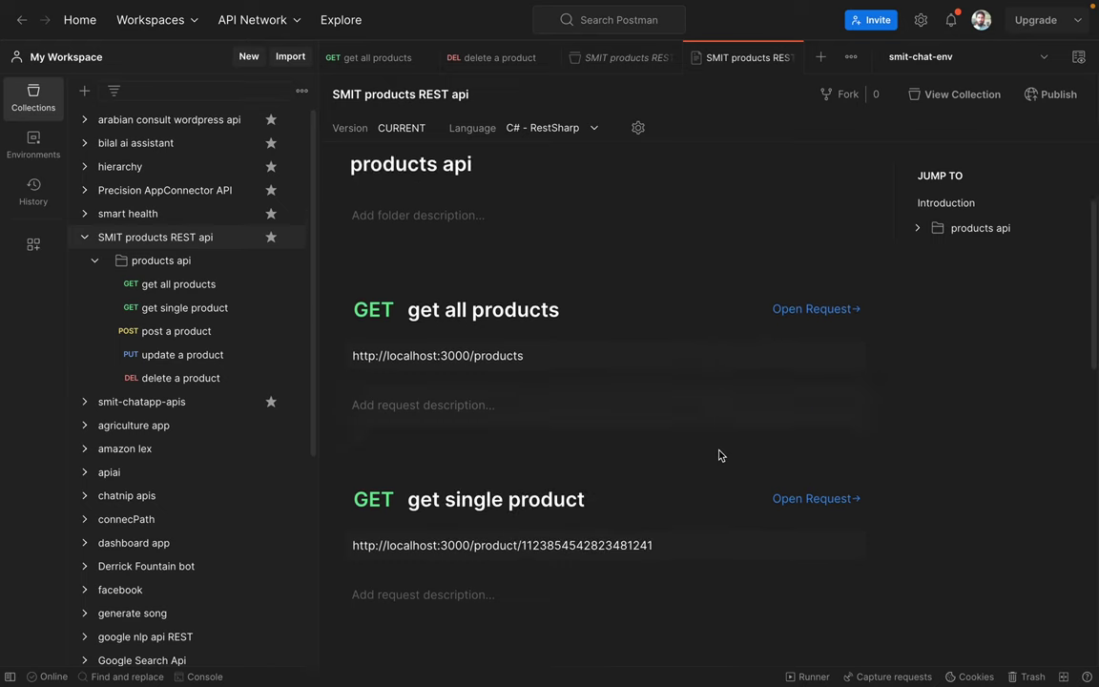
pyautogui.scroll(-2, 610, 417)
pyautogui.scroll(-4, 611, 420)
pyautogui.scroll(-4, 610, 419)
pyautogui.scroll(1, 610, 420)
pyautogui.scroll(-3, 610, 420)
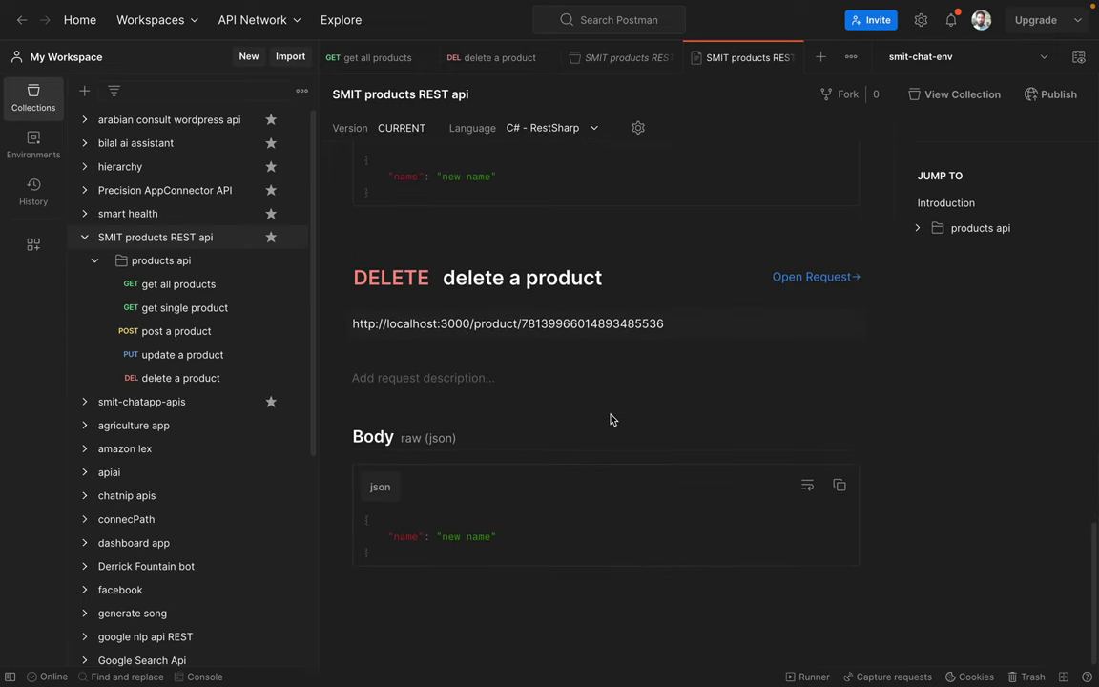
pyautogui.scroll(1, 699, 398)
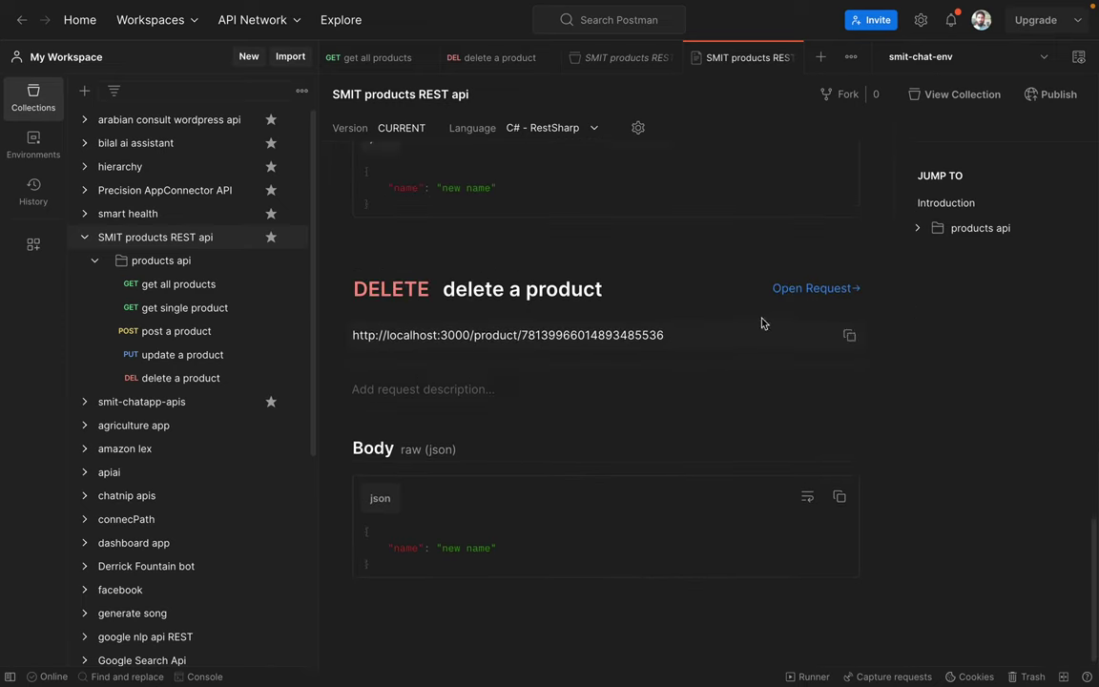
# Step: Open the delete a product request from its documentation entry and close all open request and documentation tabs
pyautogui.click(806, 287)
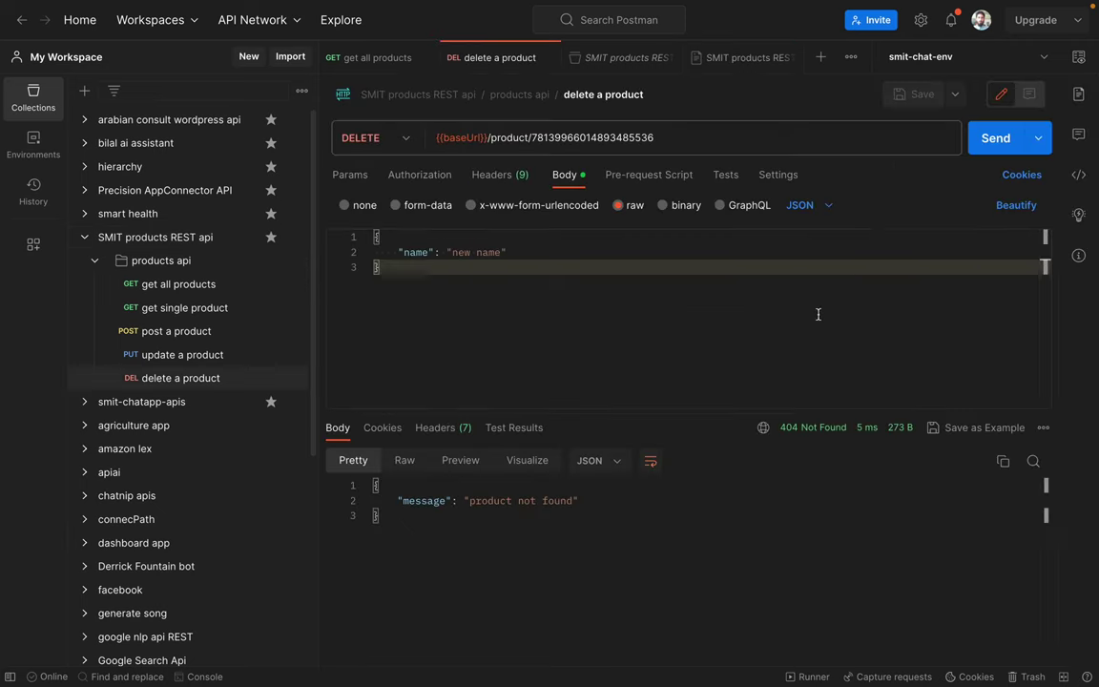
pyautogui.hotkey('ctrl', 'w')
pyautogui.middleClick(544, 55)
pyautogui.middleClick(550, 58)
pyautogui.middleClick(368, 58)
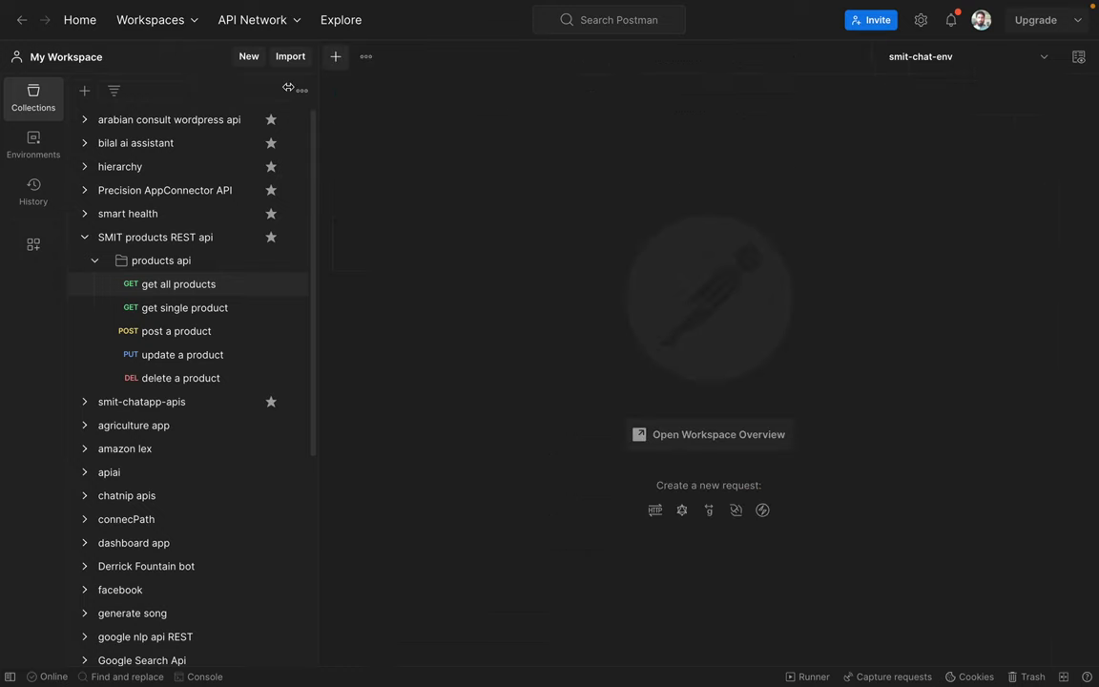
# Step: Reopen the SMIT products REST api documentation, expand products api in its outline and jump to get all products
pyautogui.click(292, 237)
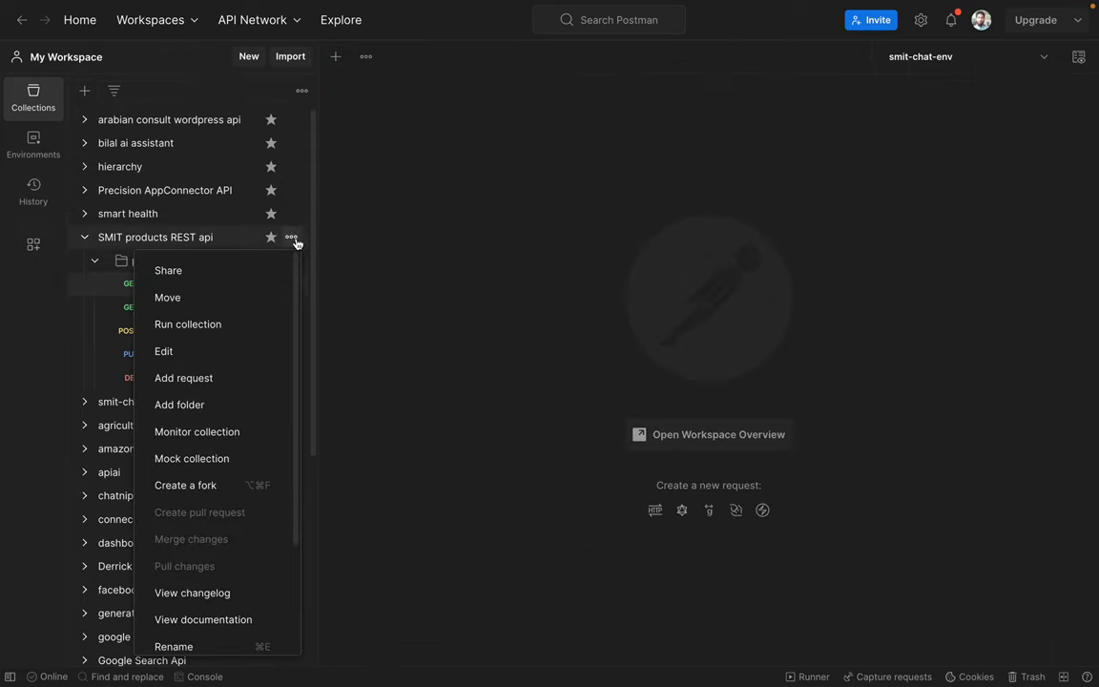
pyautogui.click(218, 620)
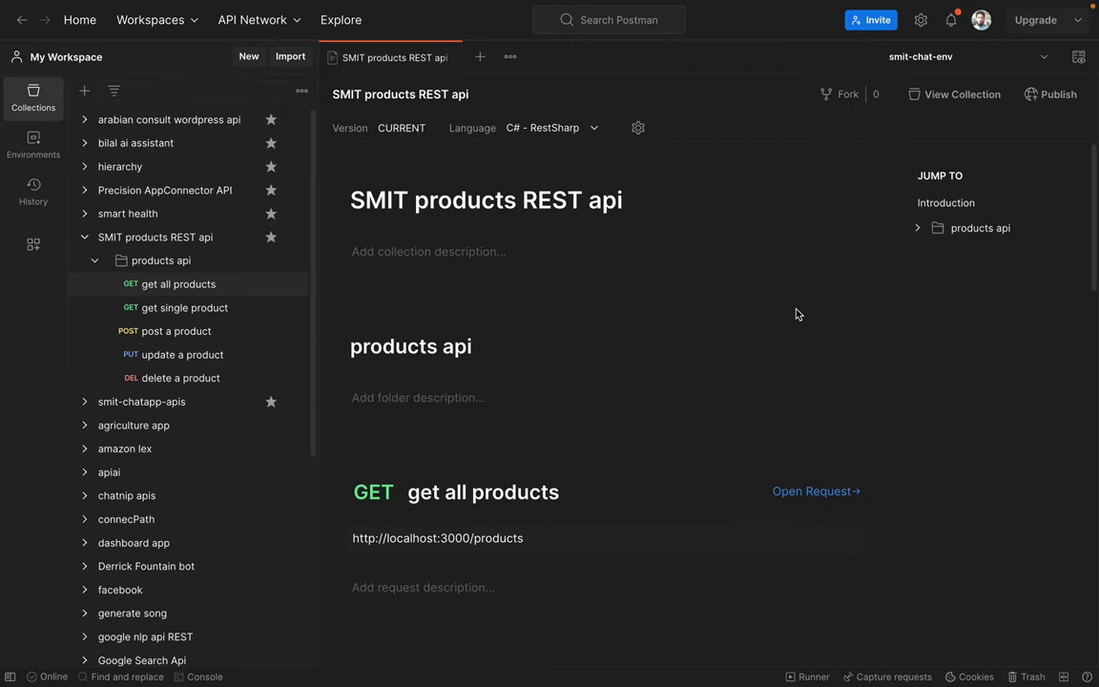
pyautogui.click(917, 230)
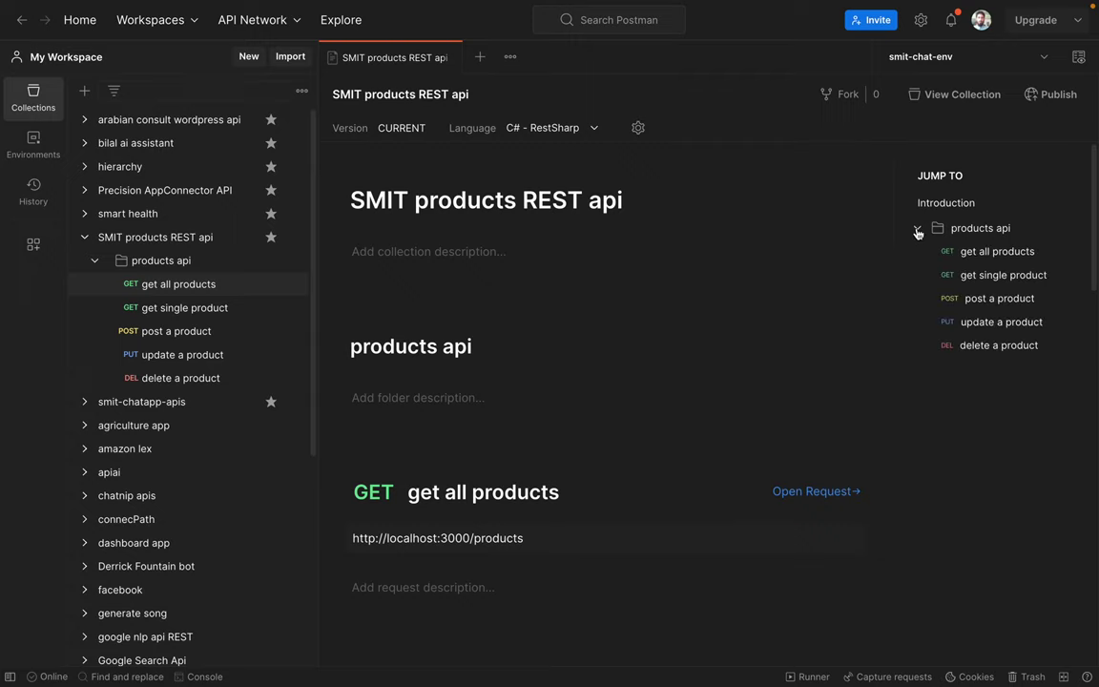
pyautogui.click(963, 253)
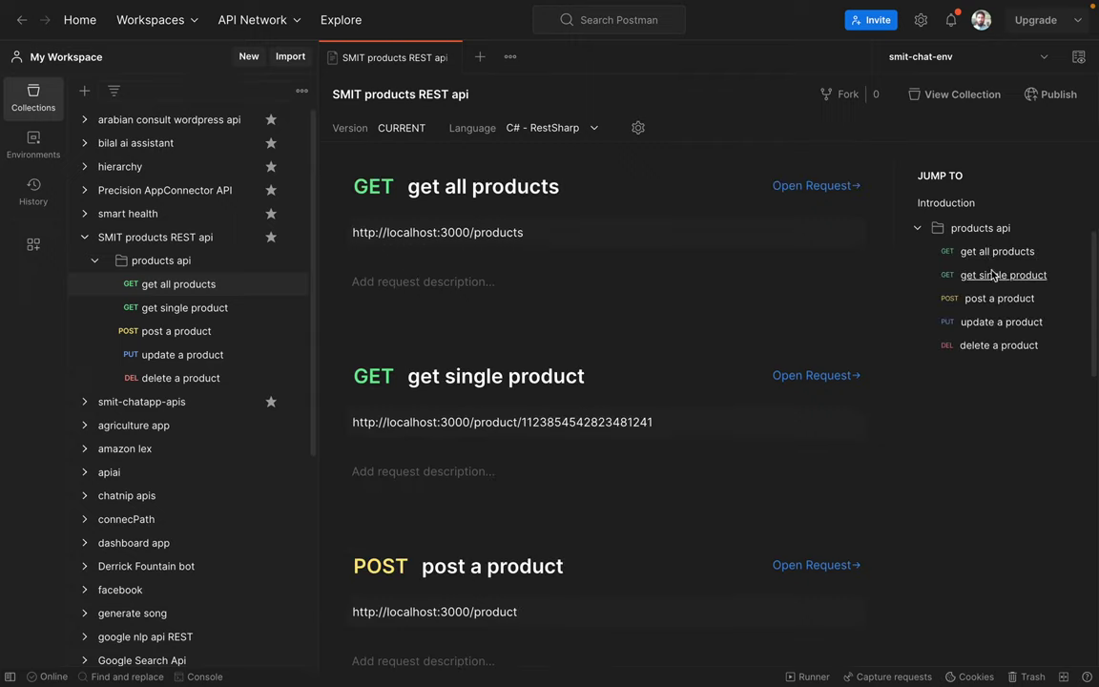
# Step: Review the get single product and post a product entries, and open the page for publishing the collection's documentation
pyautogui.click(995, 278)
pyautogui.click(998, 301)
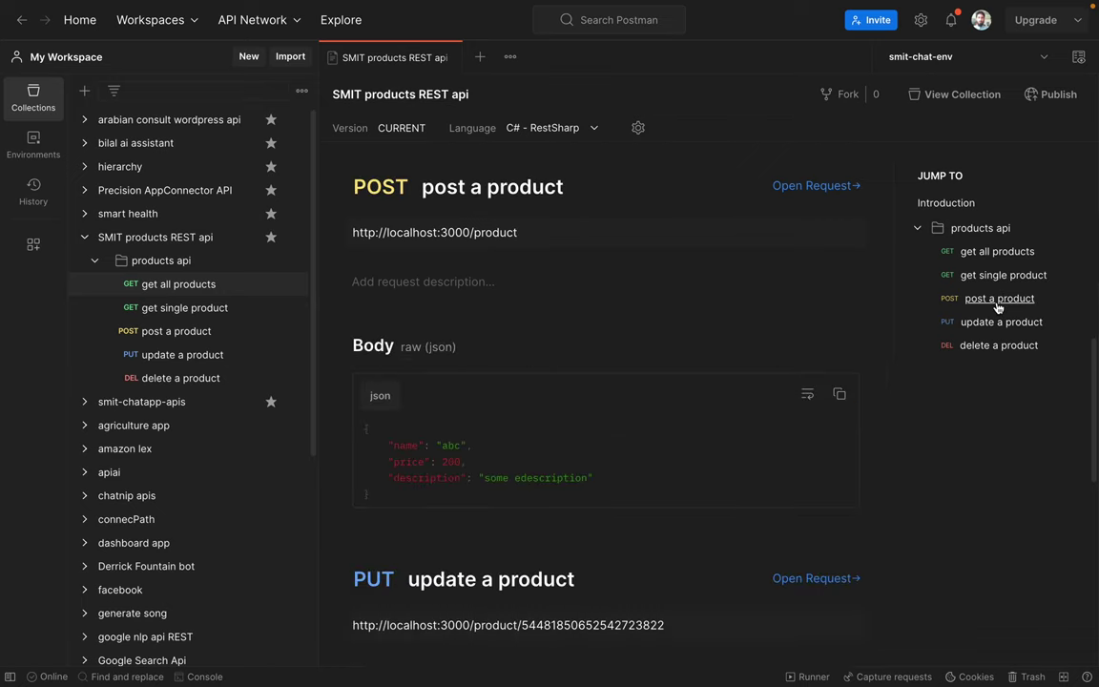
pyautogui.scroll(4, 623, 222)
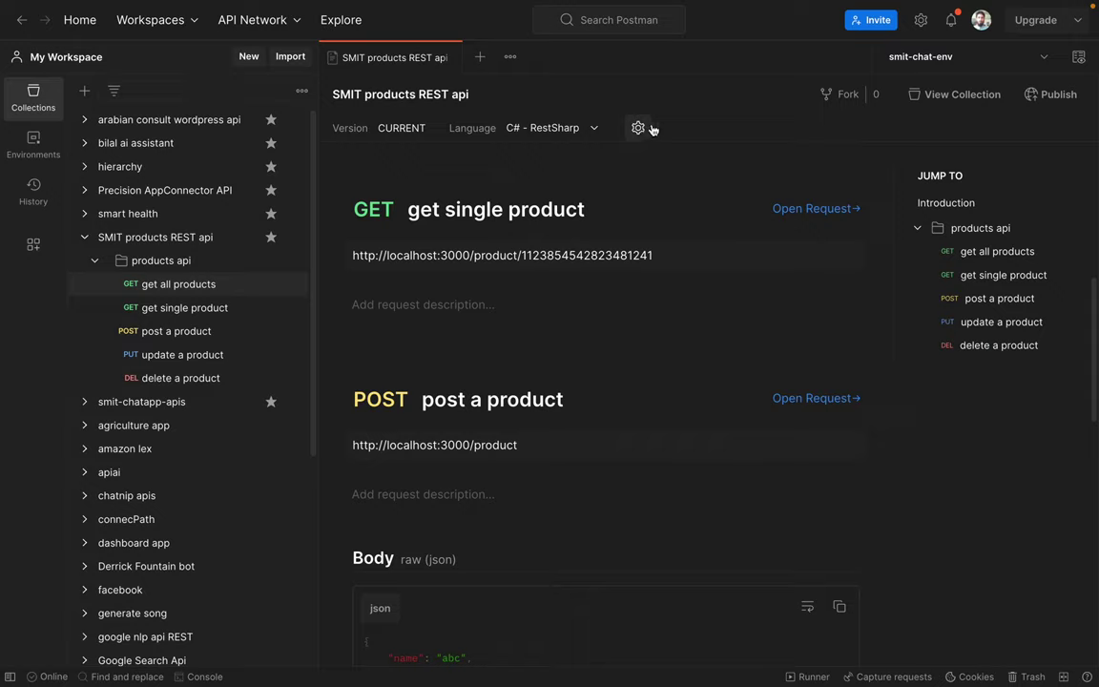
pyautogui.click(1057, 94)
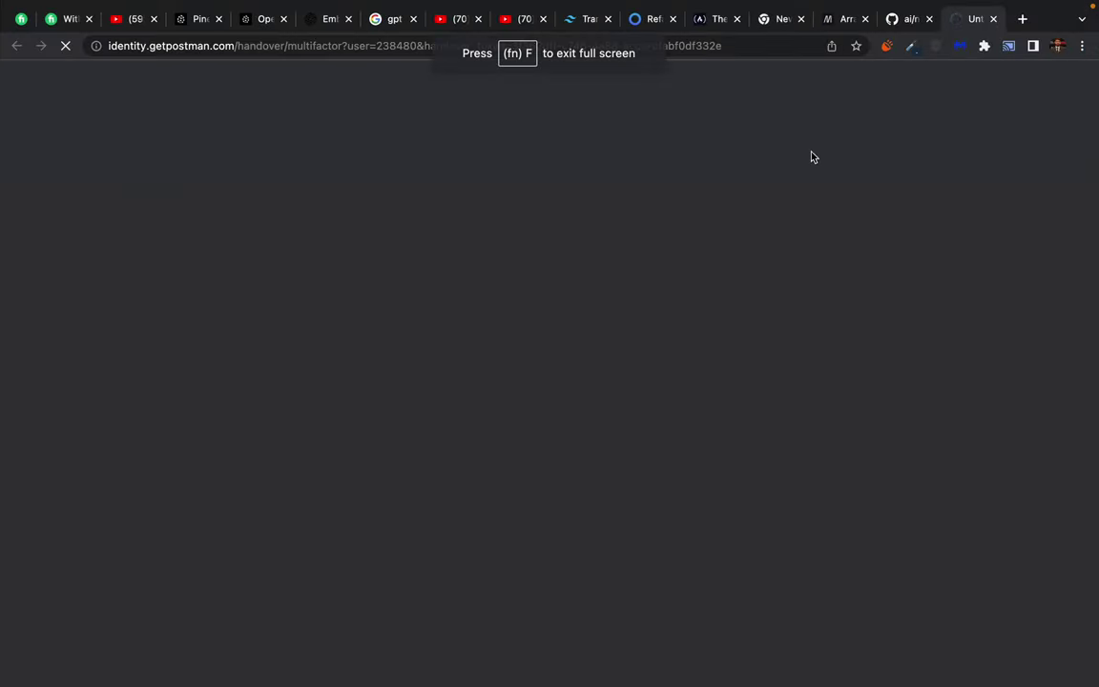
# Step: Return to Postman and collapse the products api folder within the SMIT products REST api collection
pyautogui.moveTo(441, 5)
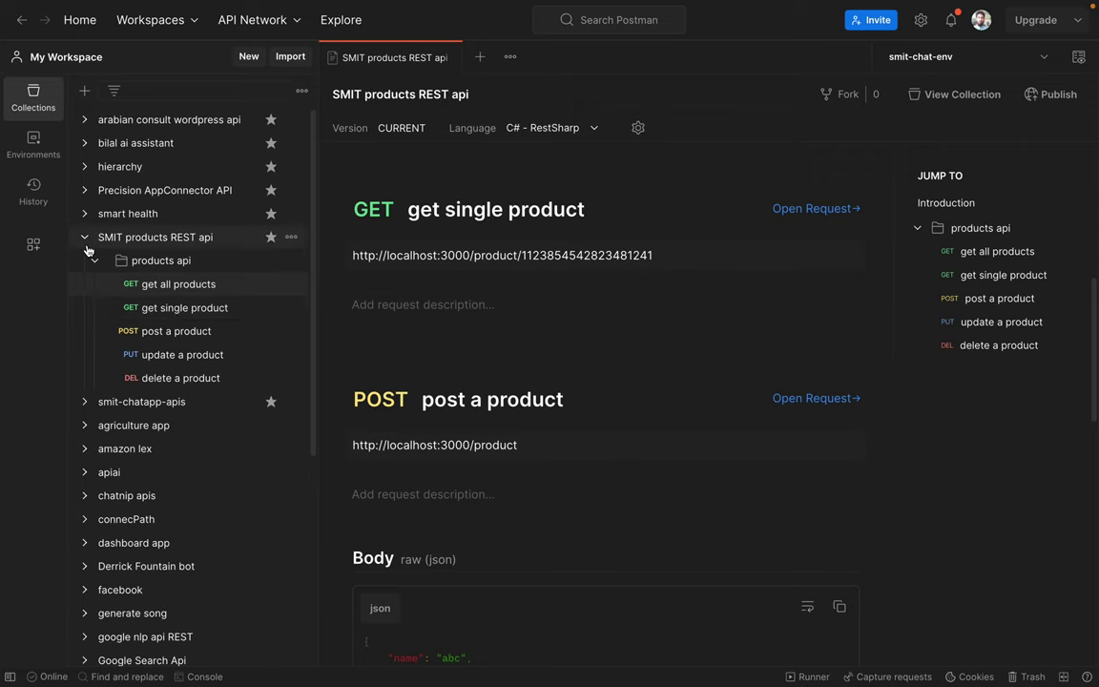
pyautogui.click(83, 240)
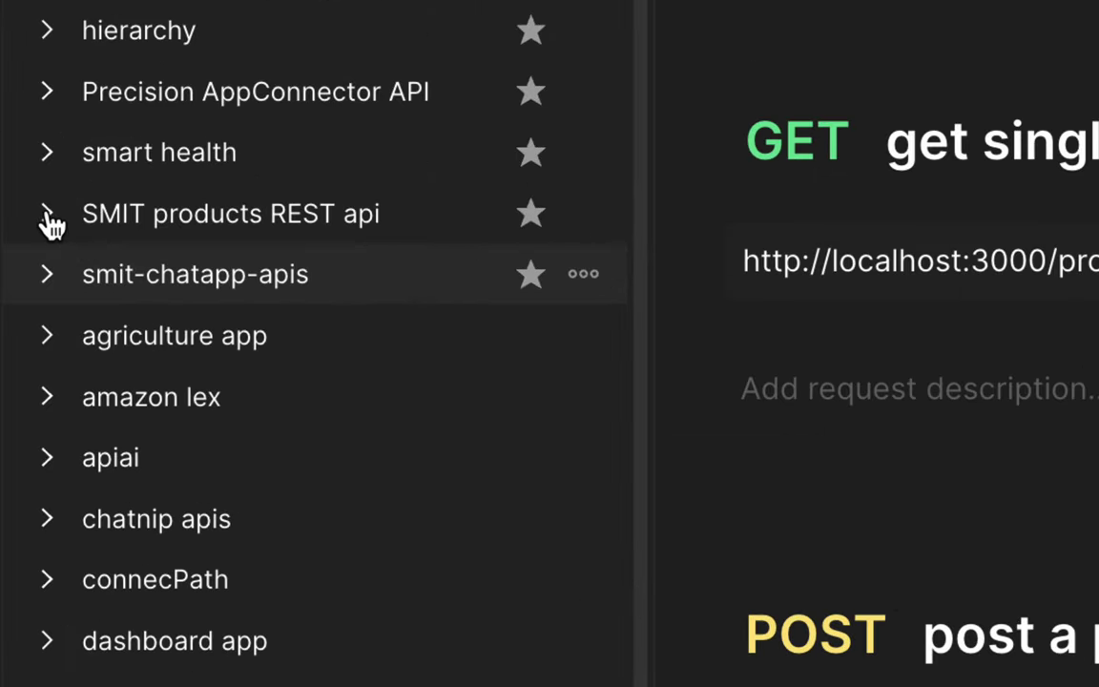
pyautogui.click(84, 239)
pyautogui.click(74, 275)
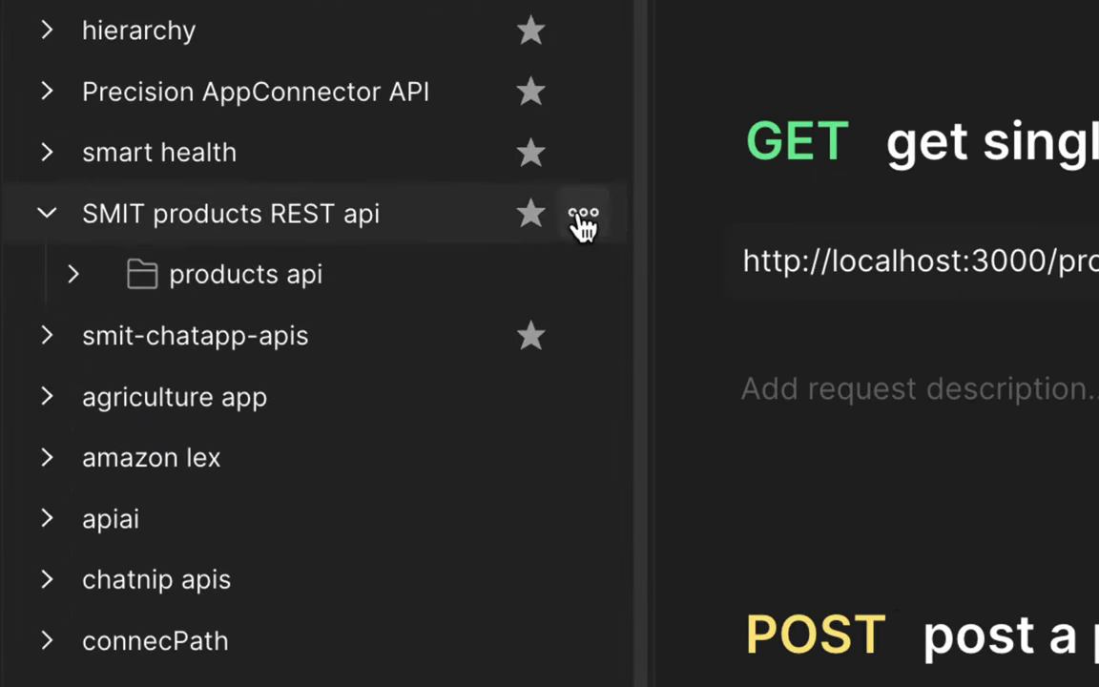
# Step: Export the SMIT products REST api collection as a Collection v2.1 JSON file to the Desktop
pyautogui.click(582, 219)
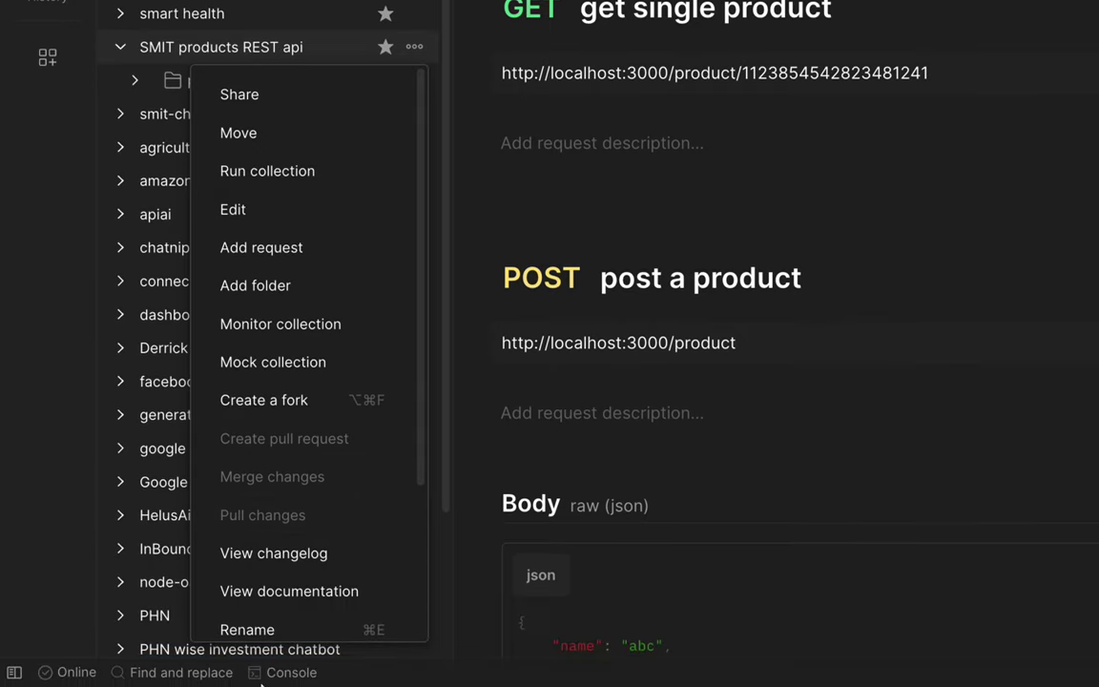
pyautogui.scroll(-5, 263, 572)
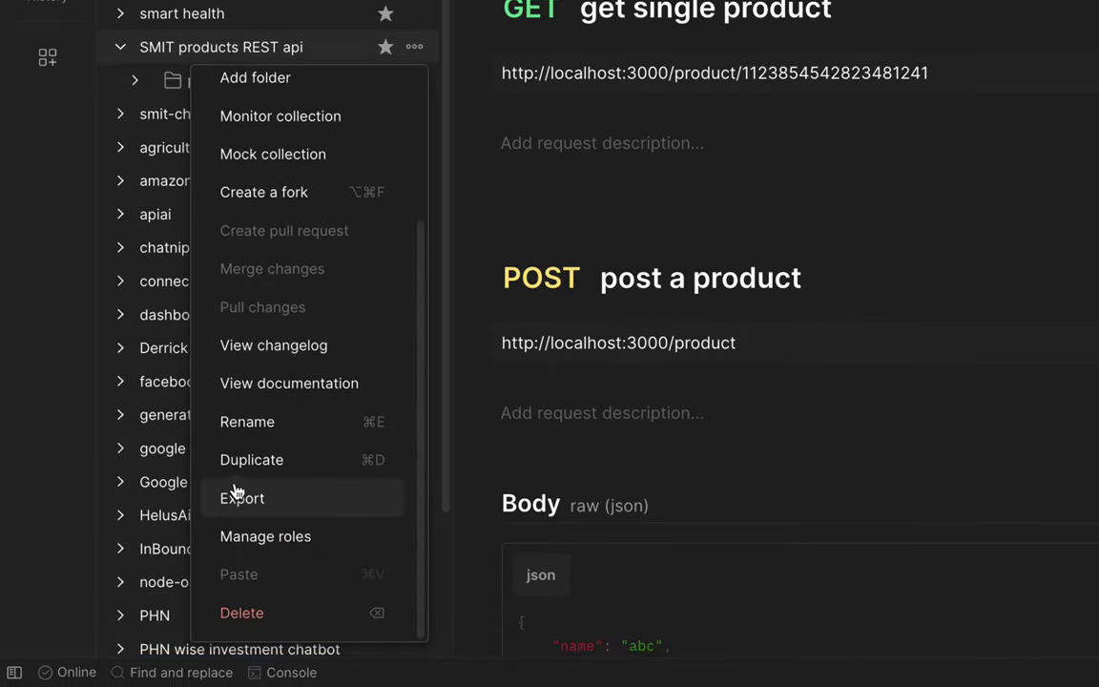
pyautogui.click(229, 498)
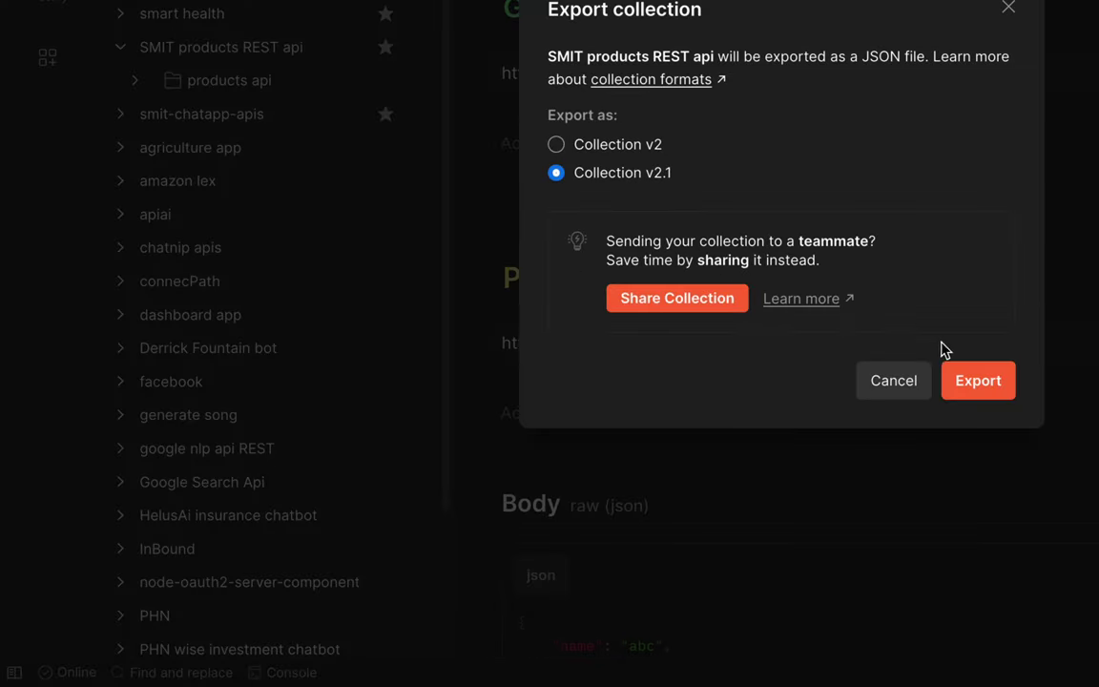
pyautogui.click(992, 385)
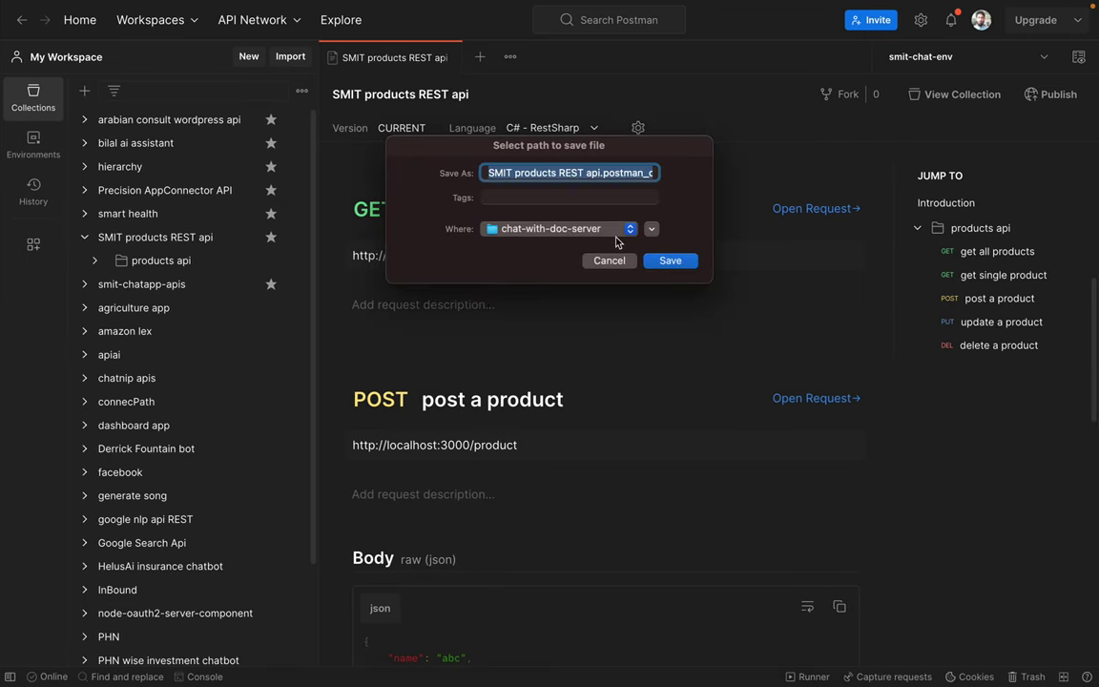
pyautogui.click(630, 231)
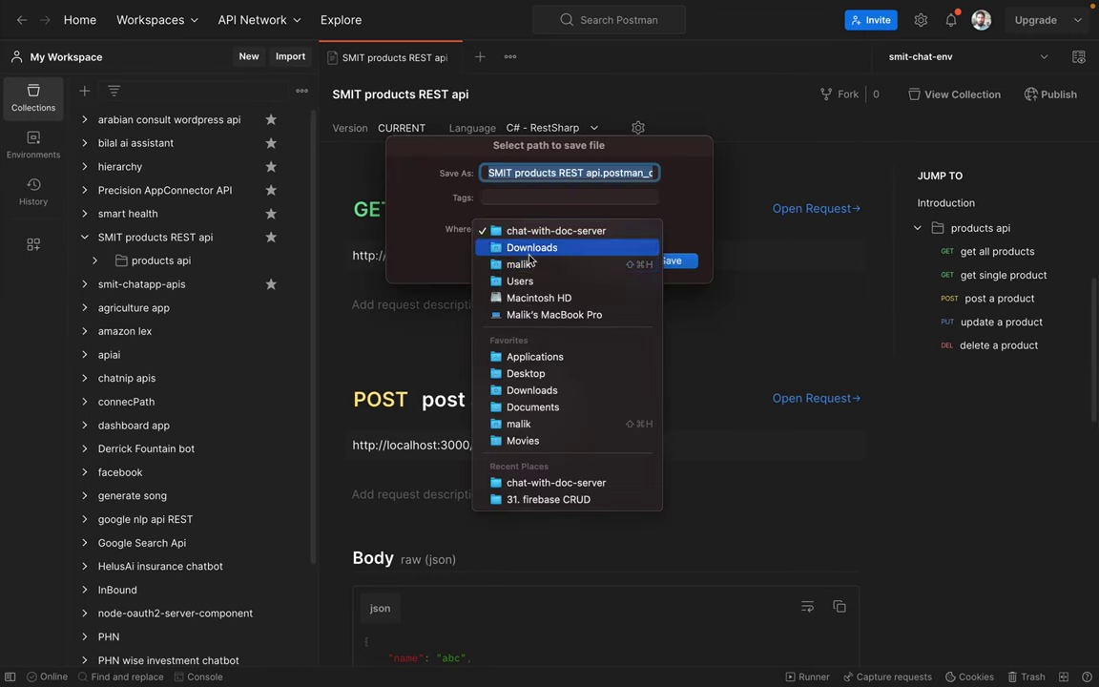
pyautogui.click(525, 373)
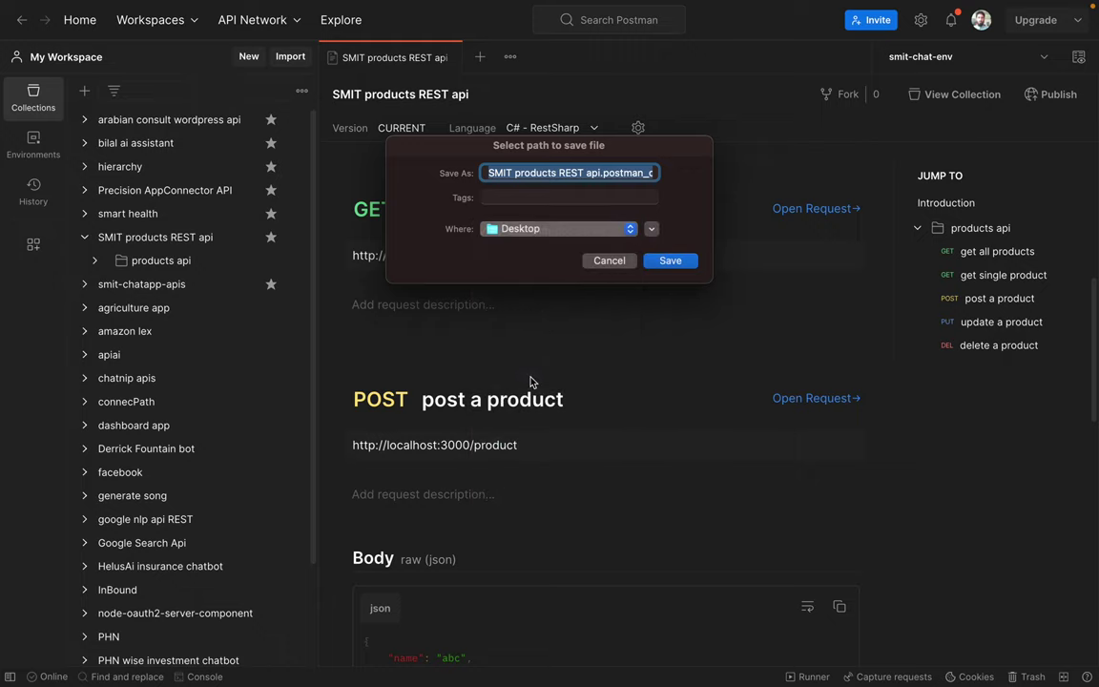
pyautogui.click(671, 261)
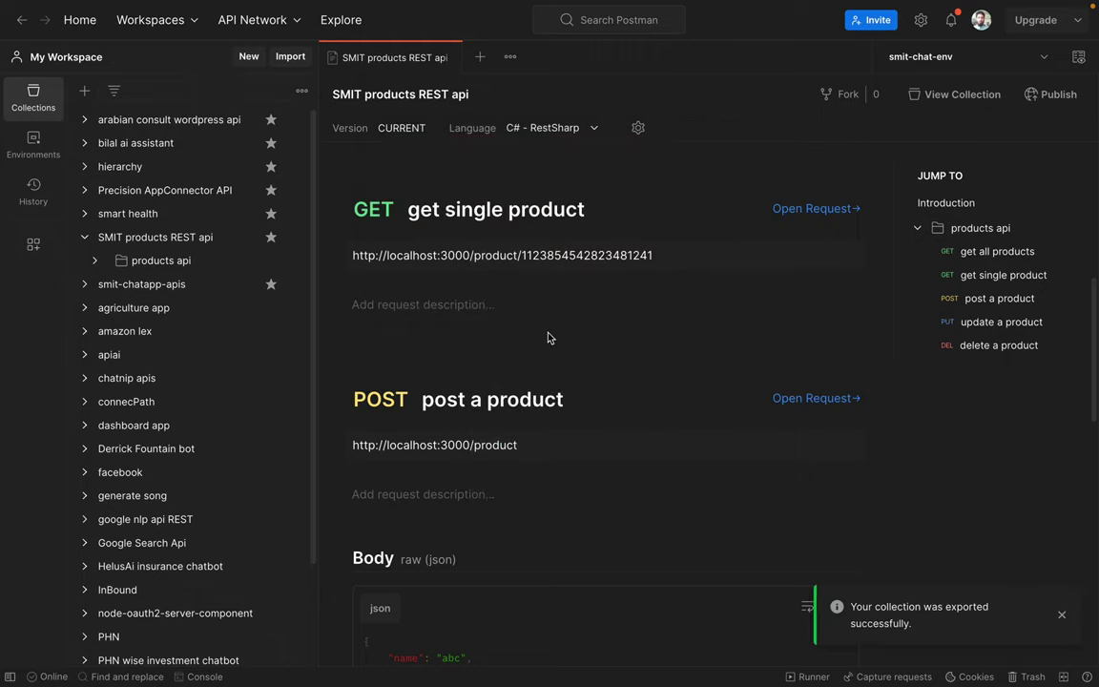
# Step: Switch to the desktop and locate the exported SMIT products REST api JSON file
pyautogui.hotkey('ctrl', 'Left')
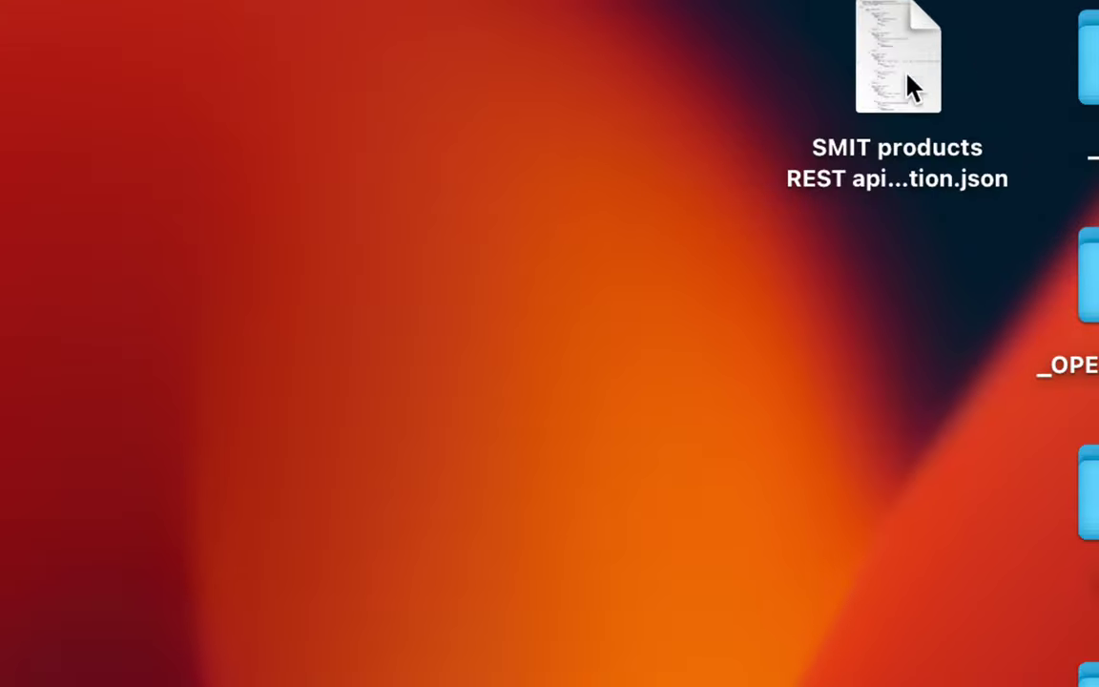
pyautogui.click(958, 67)
pyautogui.click(658, 214)
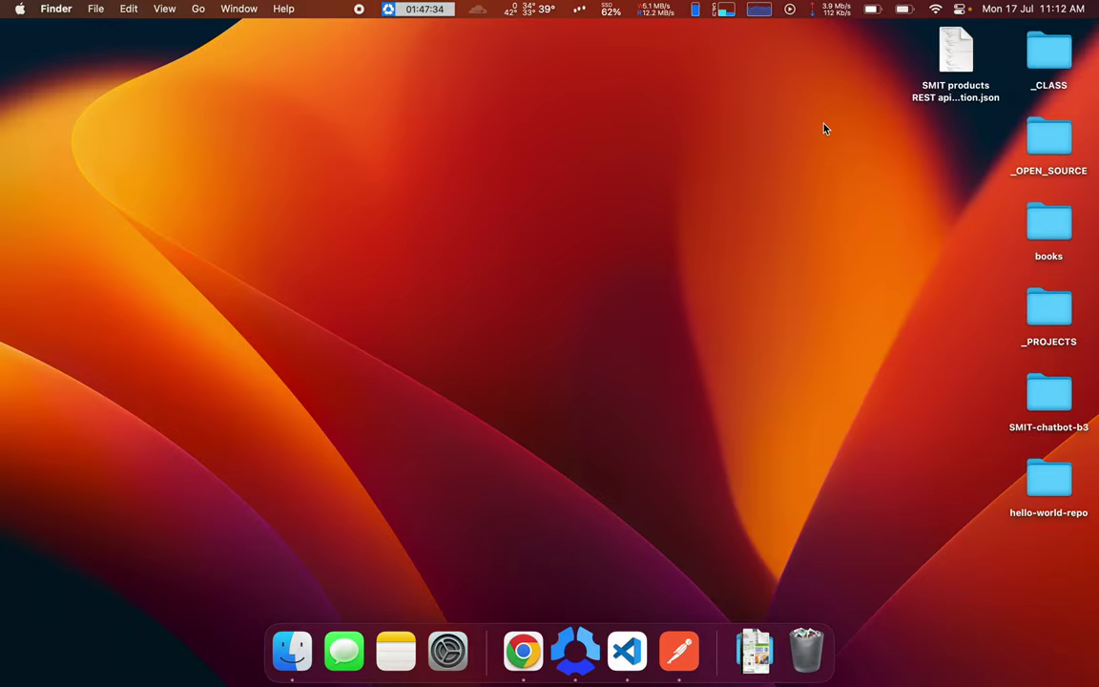
# Step: Switch to the browser and publish the SMIT products REST api documentation with the CURRENT version and no environment
pyautogui.hotkey('ctrl', 'Right')
pyautogui.hotkey('ctrl', 'Right')
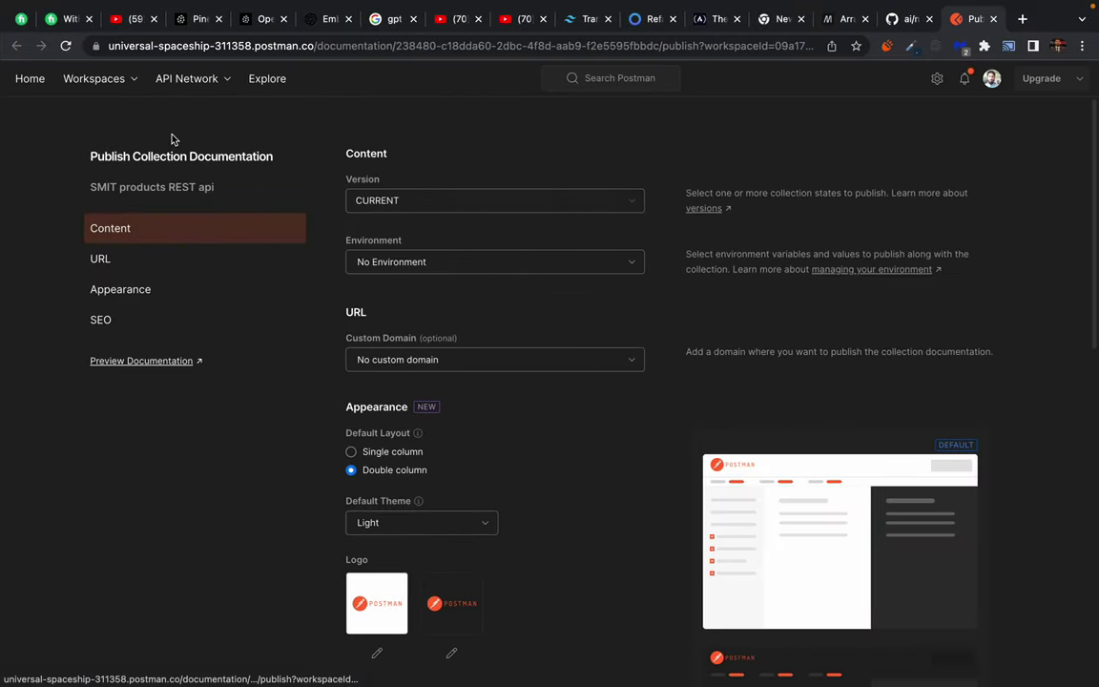
pyautogui.scroll(-10, 549, 581)
pyautogui.scroll(-3, 549, 580)
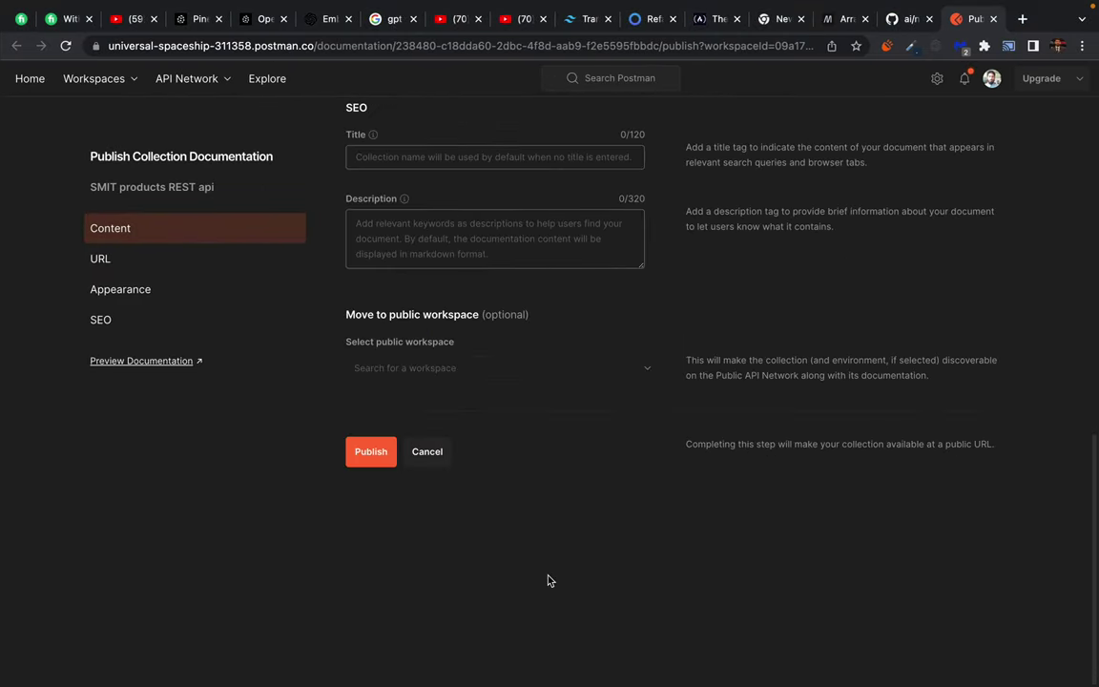
pyautogui.click(372, 455)
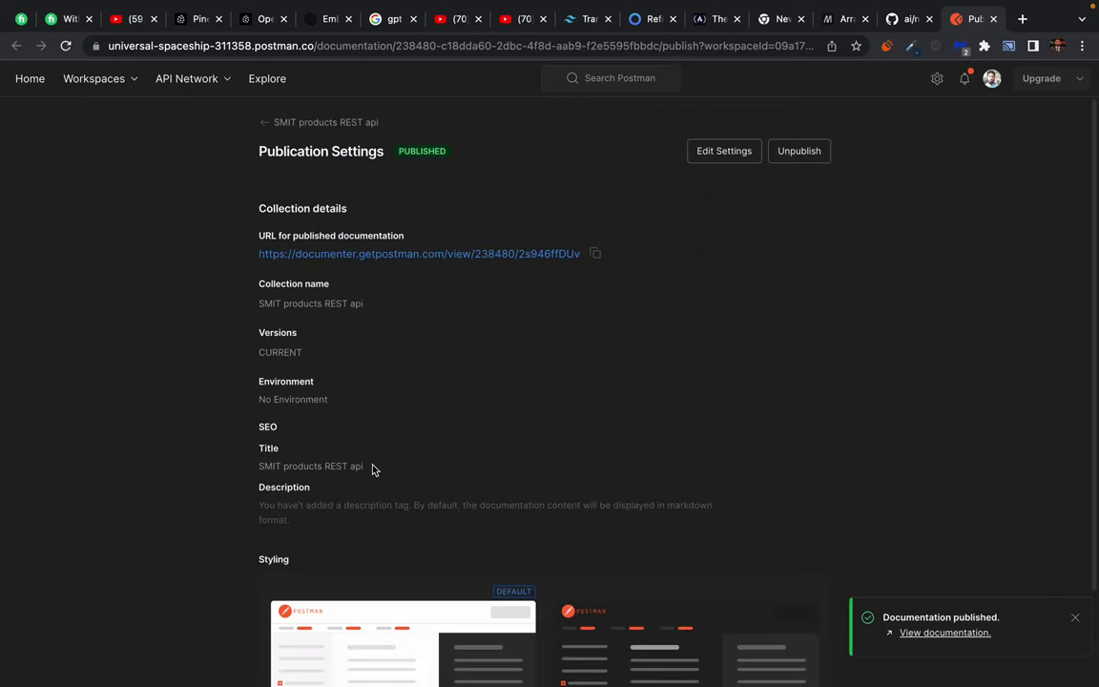
# Step: Check the publication settings and open the published documentation's URL in a new browser tab
pyautogui.scroll(-2, 173, 474)
pyautogui.scroll(2, 173, 474)
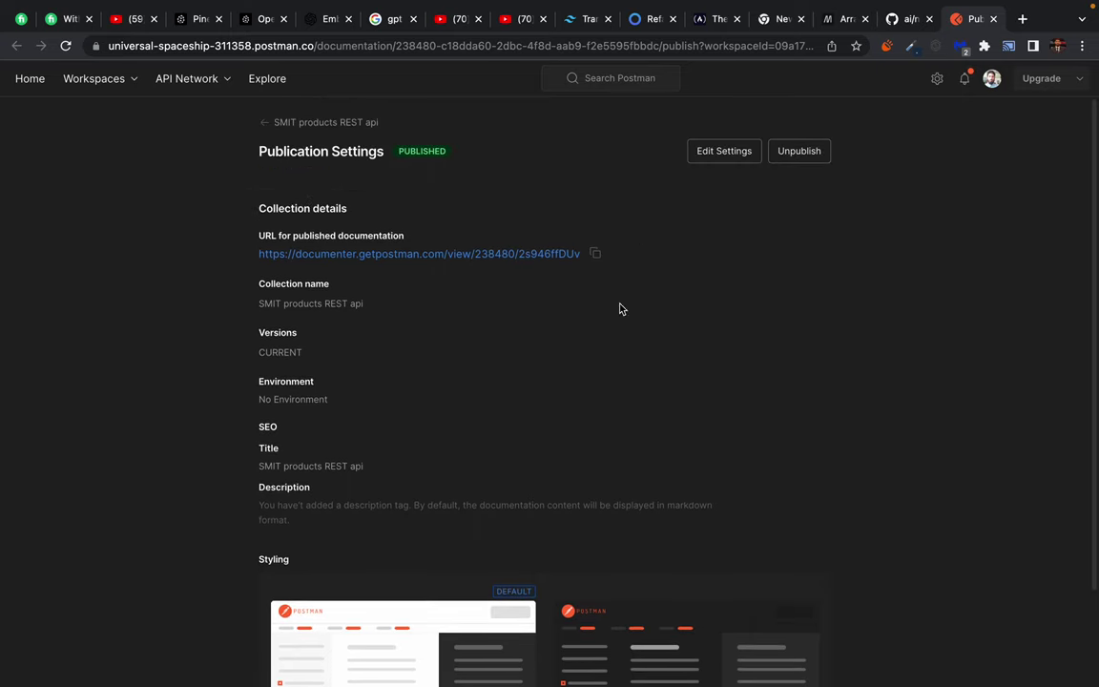
pyautogui.keyDown('super'); pyautogui.click(470, 262); pyautogui.keyUp('super')
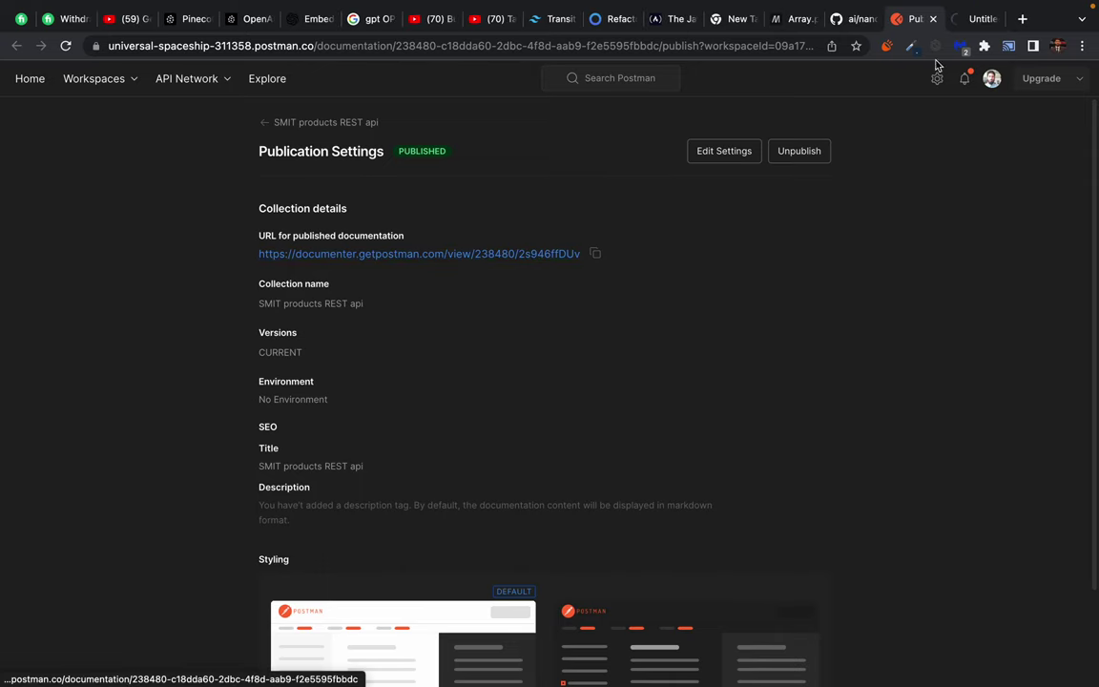
pyautogui.click(971, 19)
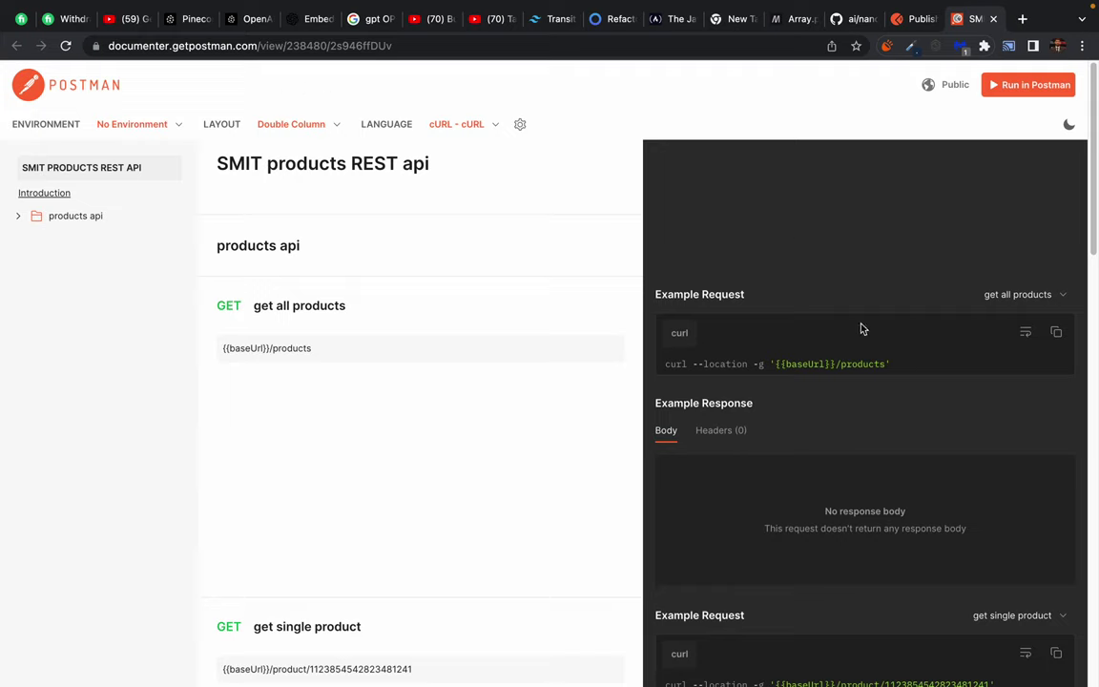
# Step: Preview the published example requests in Dart - http and set the language to NodeJs - Axios
pyautogui.click(474, 121)
pyautogui.click(478, 222)
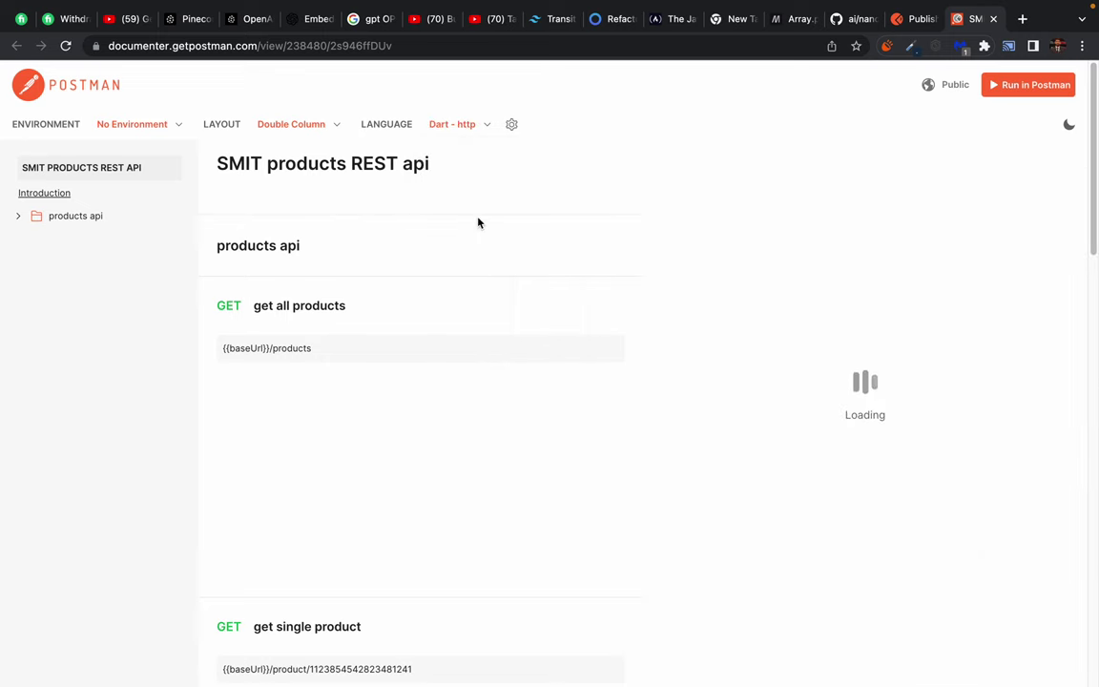
pyautogui.click(465, 126)
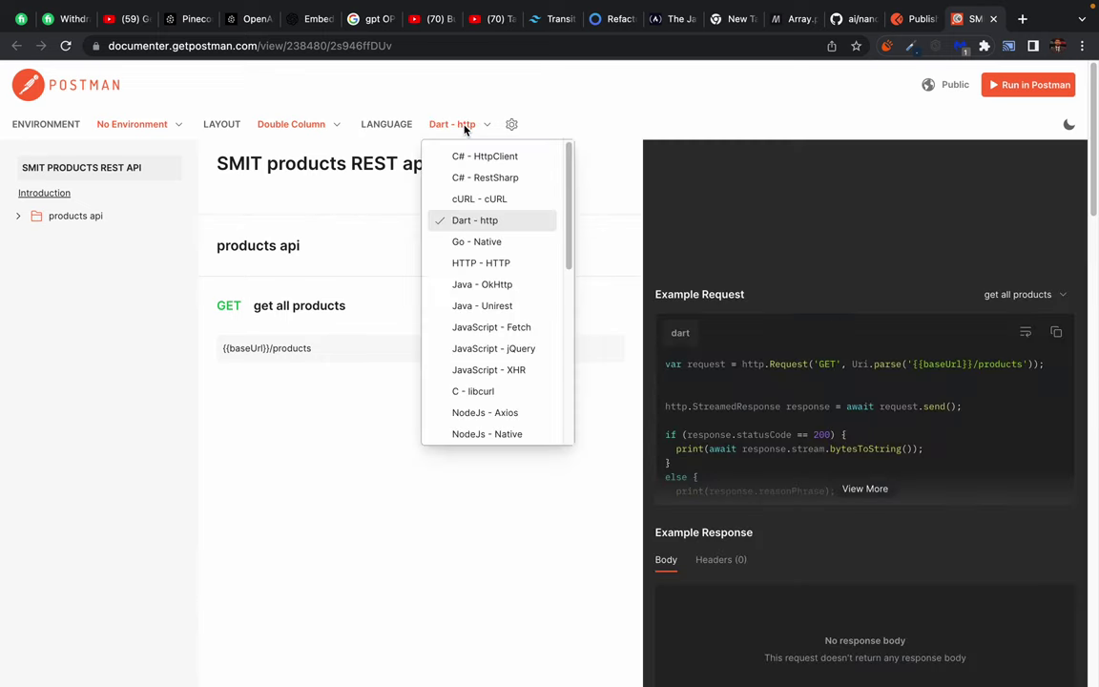
pyautogui.click(483, 413)
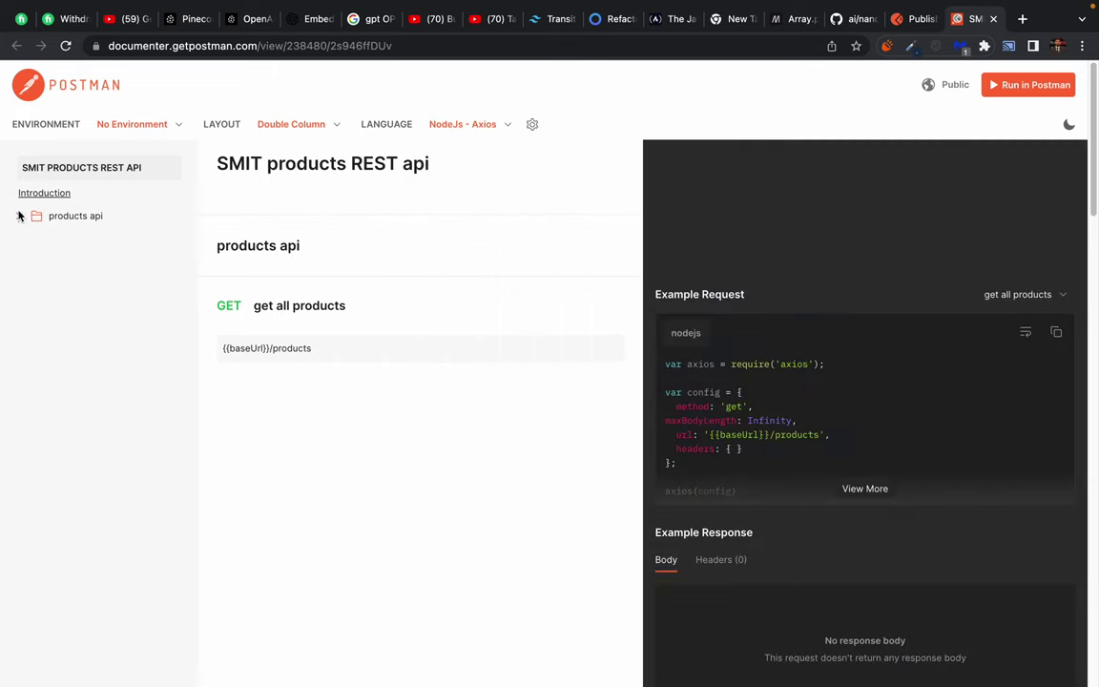
# Step: Expand products api in the published documentation's outline and examine the get all products entry and its URL
pyautogui.click(18, 215)
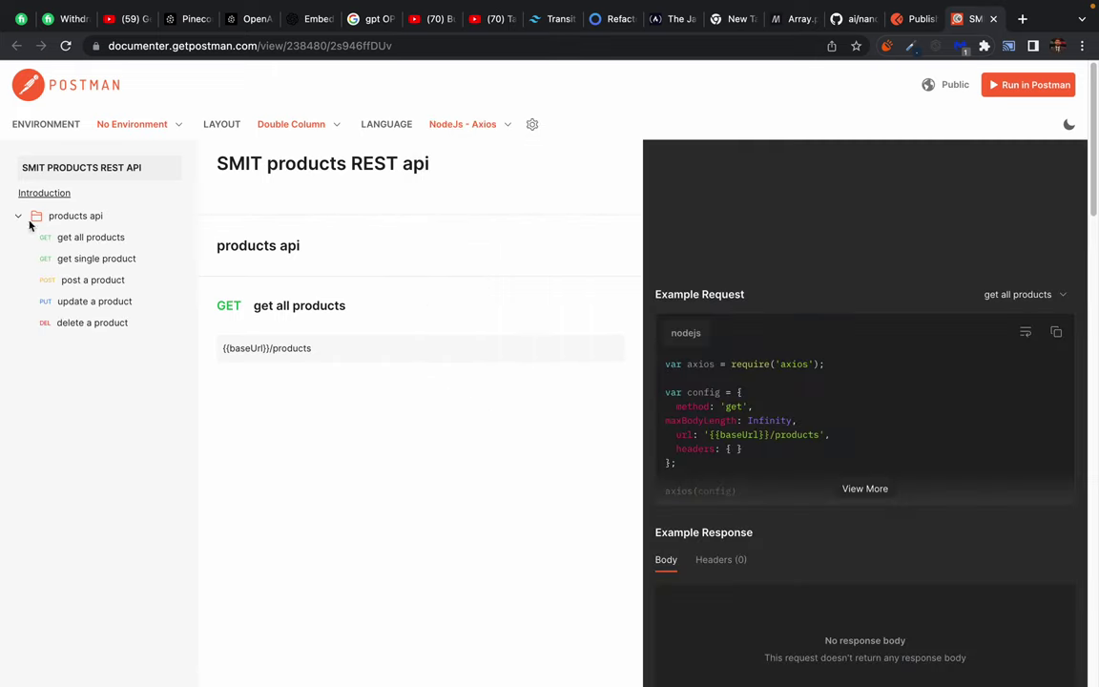
pyautogui.click(78, 239)
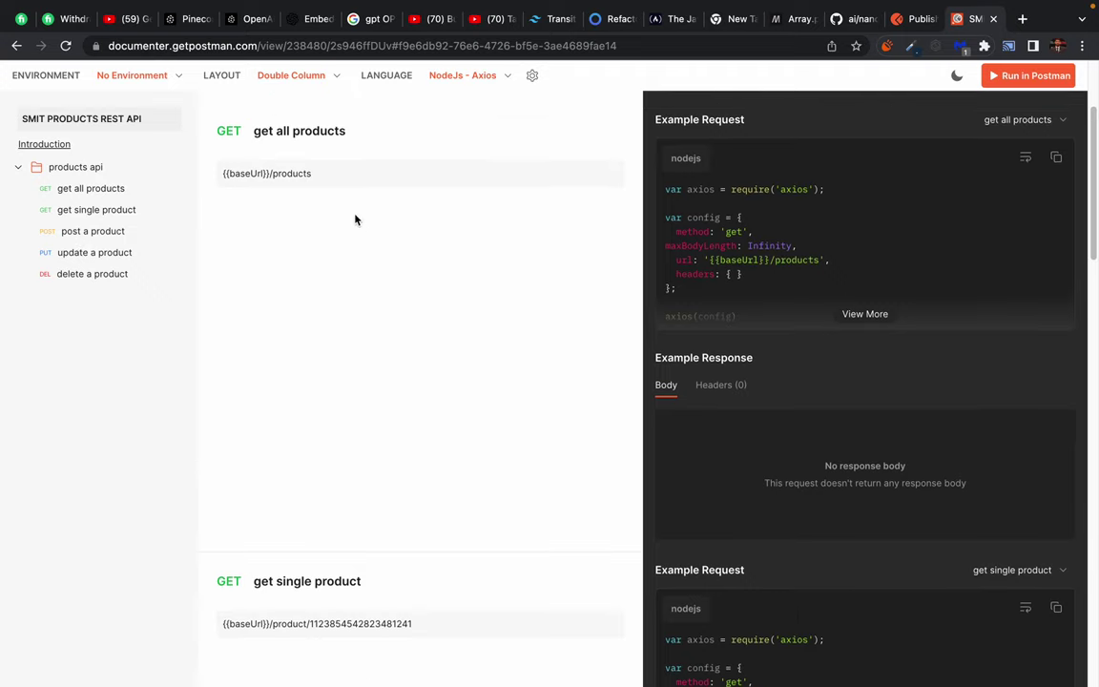
pyautogui.scroll(4, 315, 248)
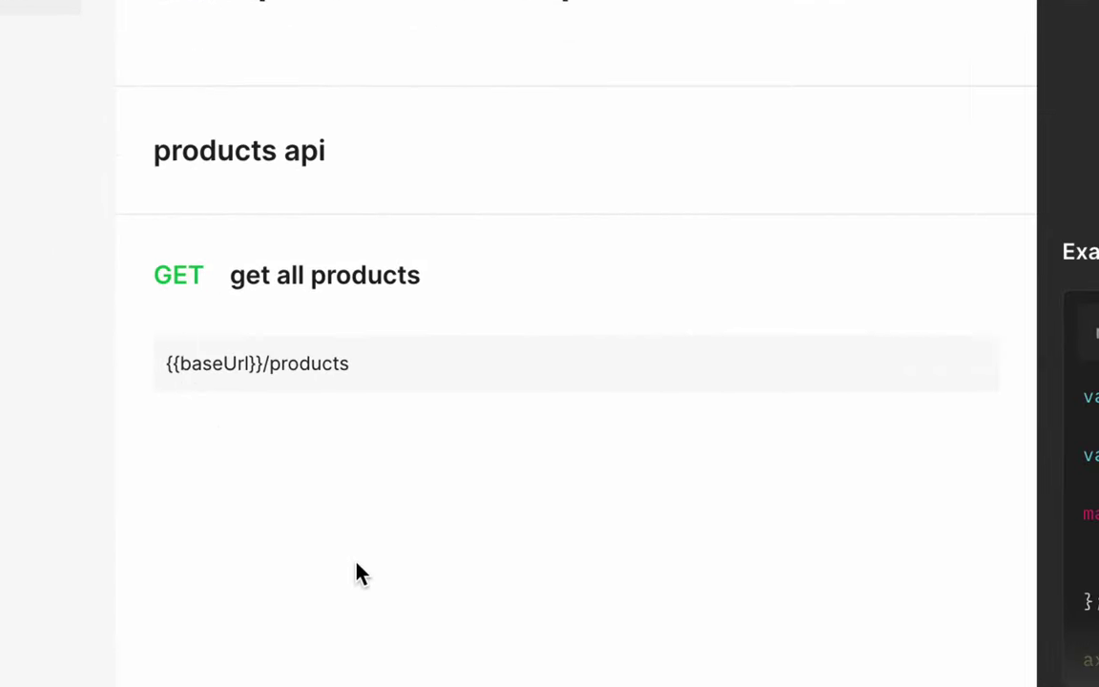
pyautogui.scroll(-3, 360, 572)
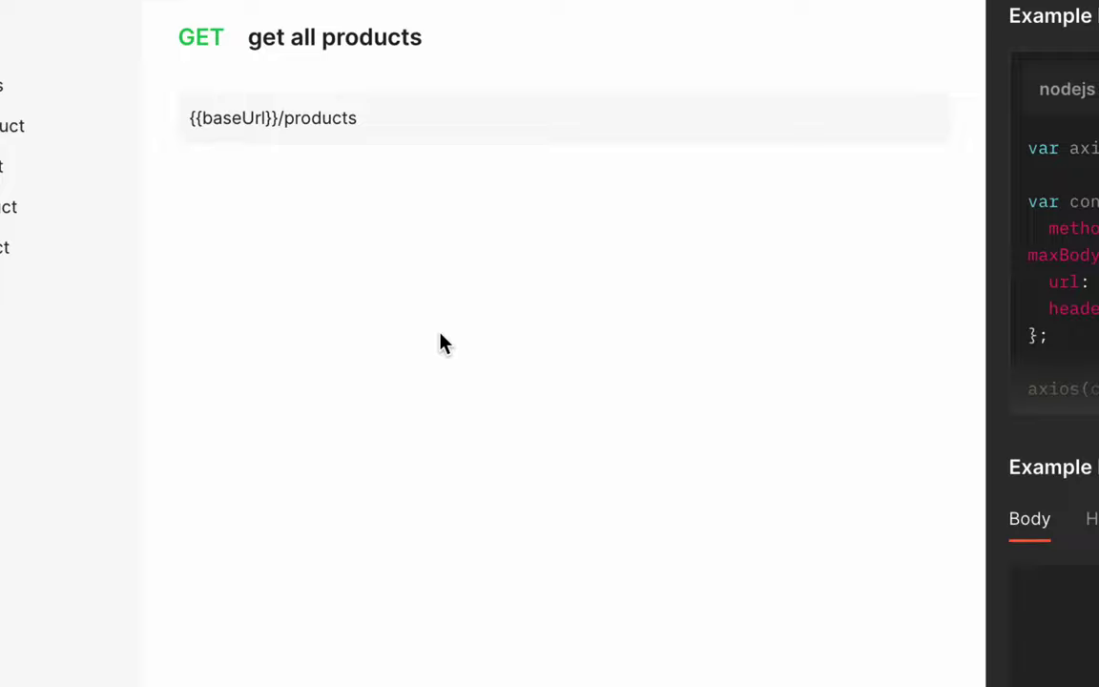
pyautogui.scroll(2, 440, 336)
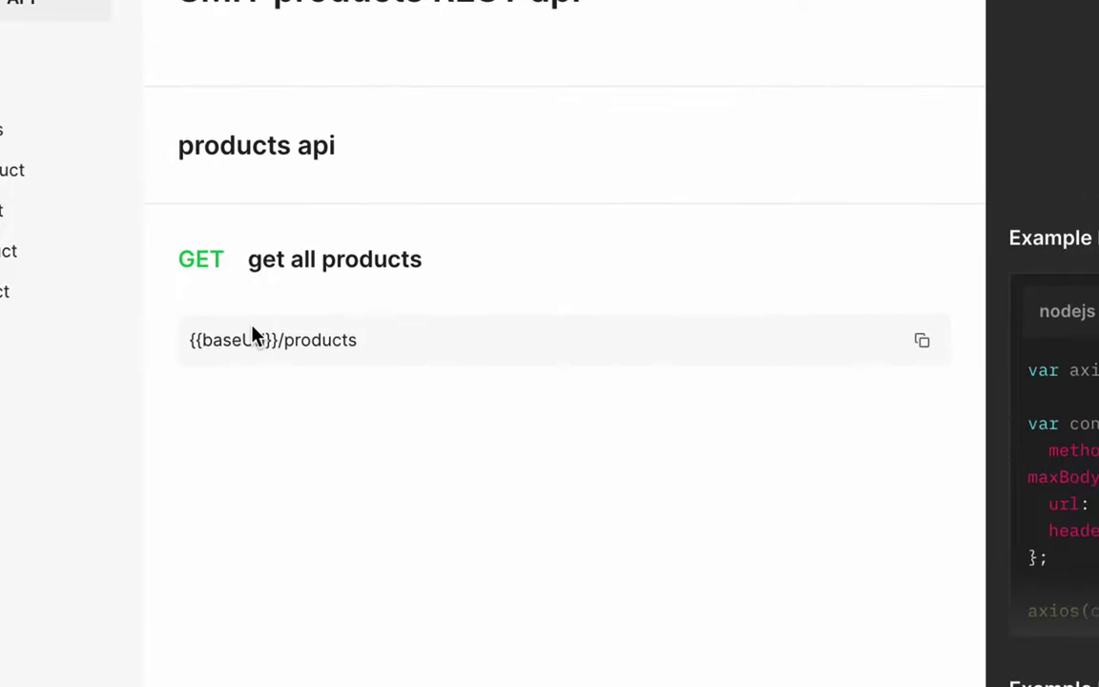
pyautogui.doubleClick(319, 343)
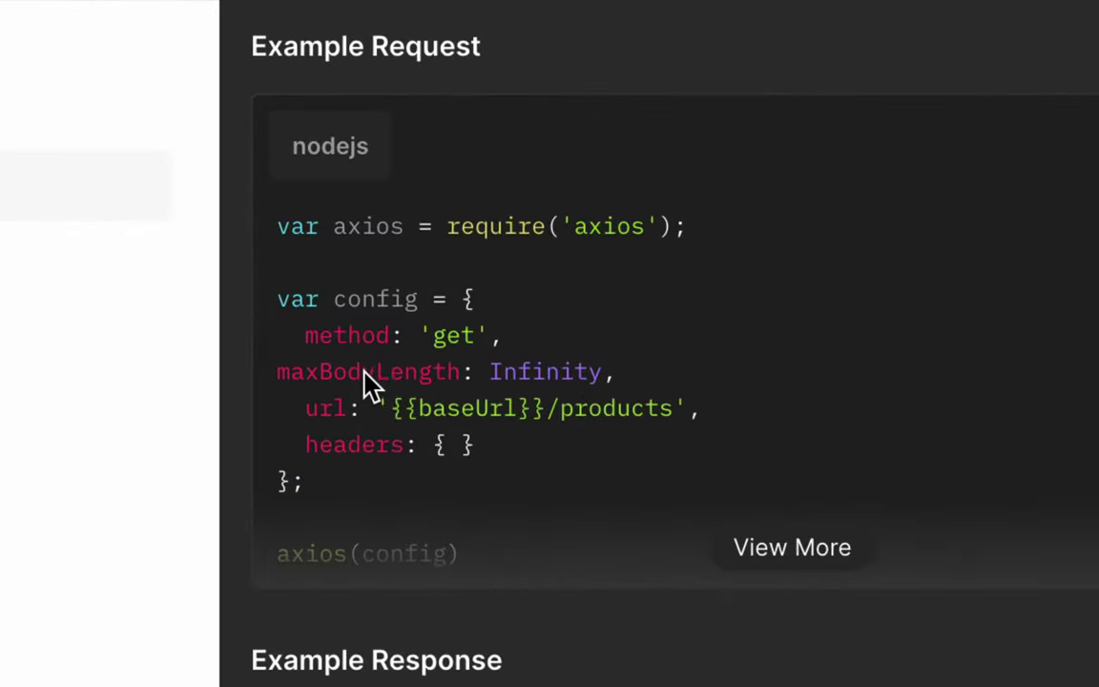
# Step: View the complete NodeJs - Axios example code for get all products and close it again
pyautogui.scroll(-1, 699, 396)
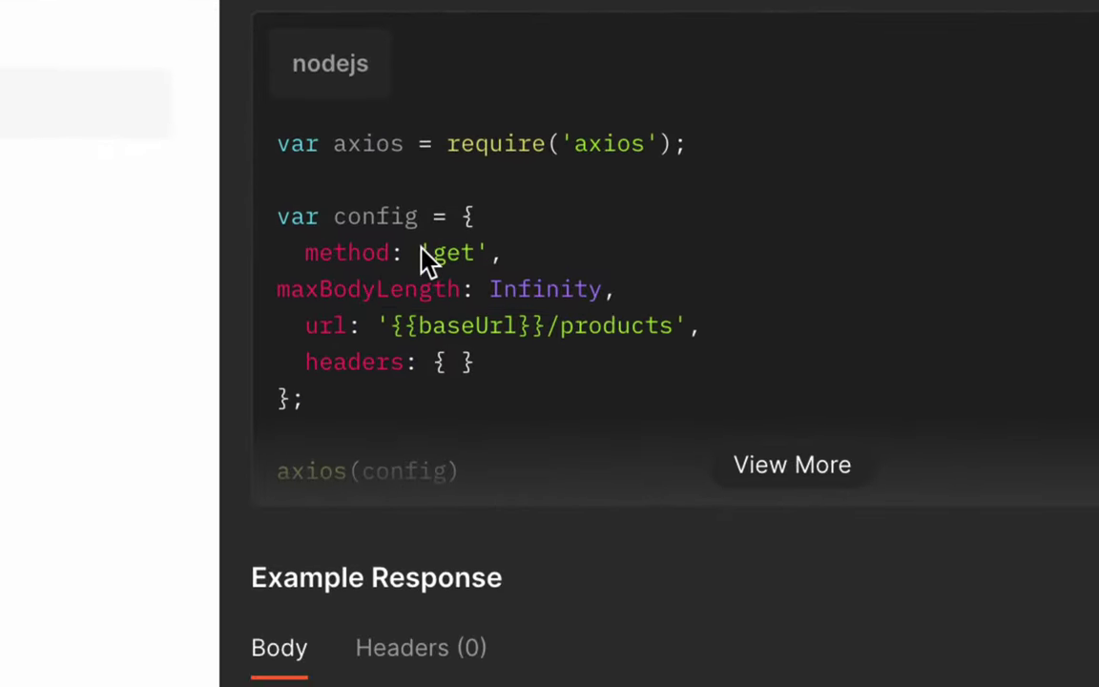
pyautogui.click(768, 468)
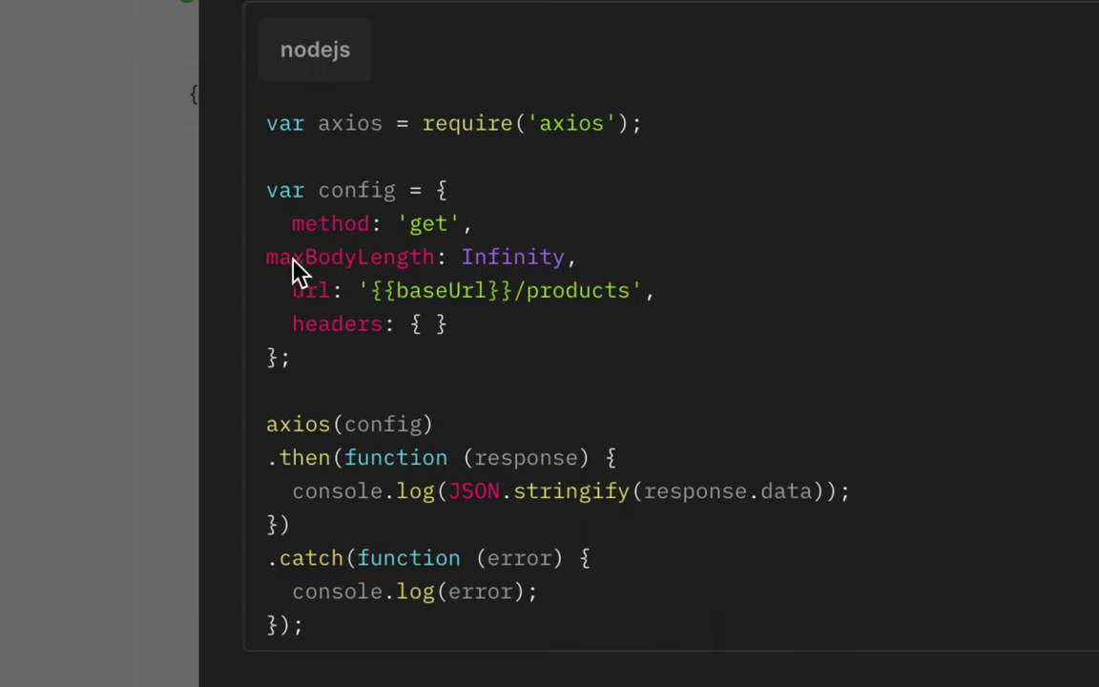
pyautogui.moveTo(296, 272); pyautogui.dragTo(527, 270)
pyautogui.click(399, 416)
pyautogui.click(456, 434)
pyautogui.click(613, 134)
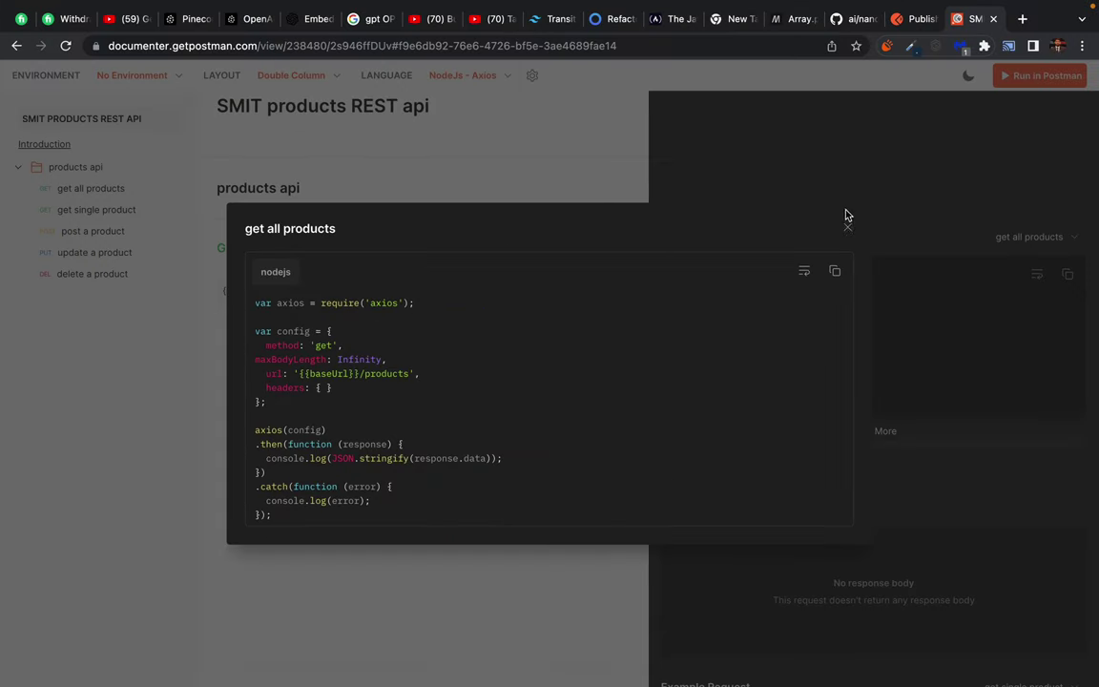
pyautogui.click(847, 225)
# Step: Browse the list of languages offered for the published documentation's example requests
pyautogui.click(493, 76)
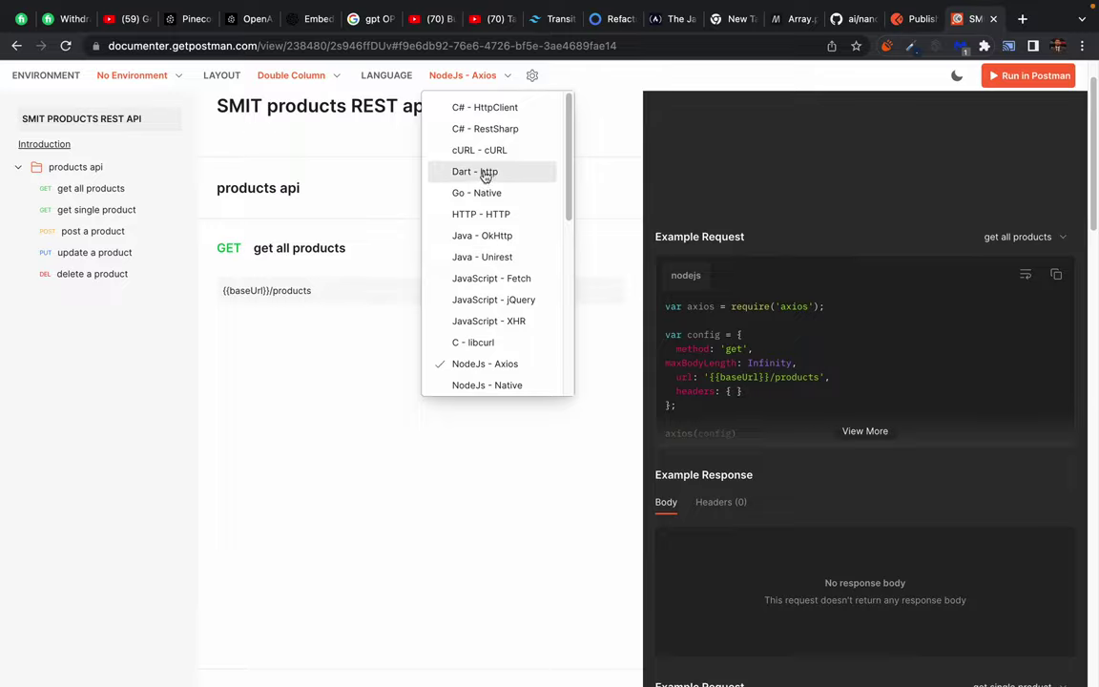
pyautogui.scroll(-3, 473, 364)
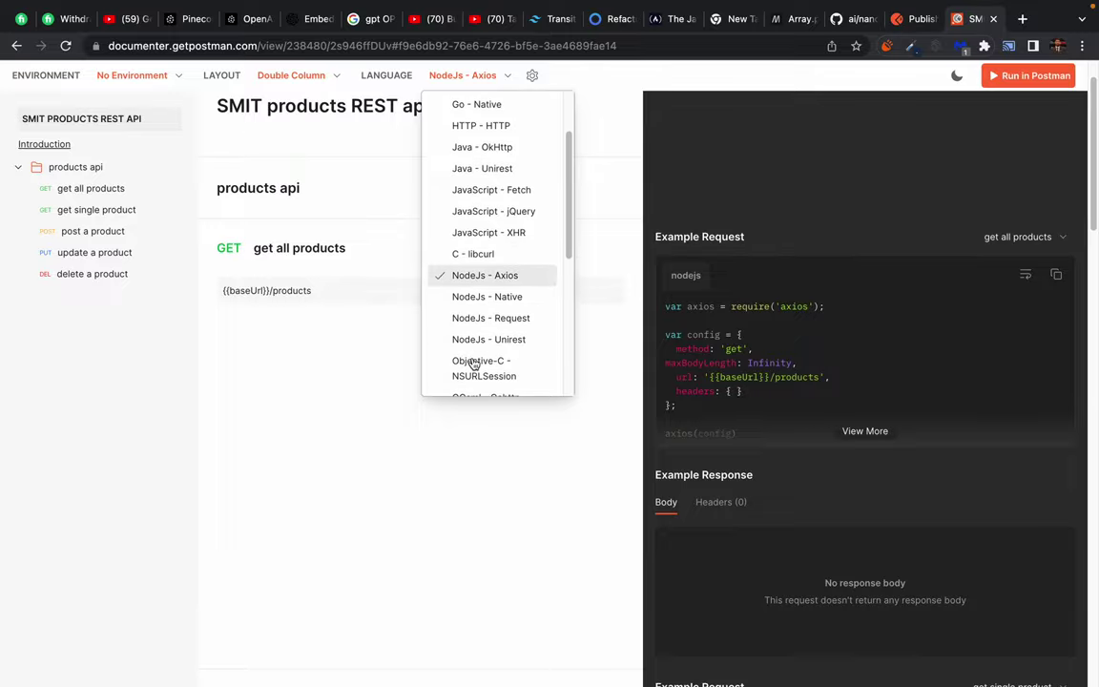